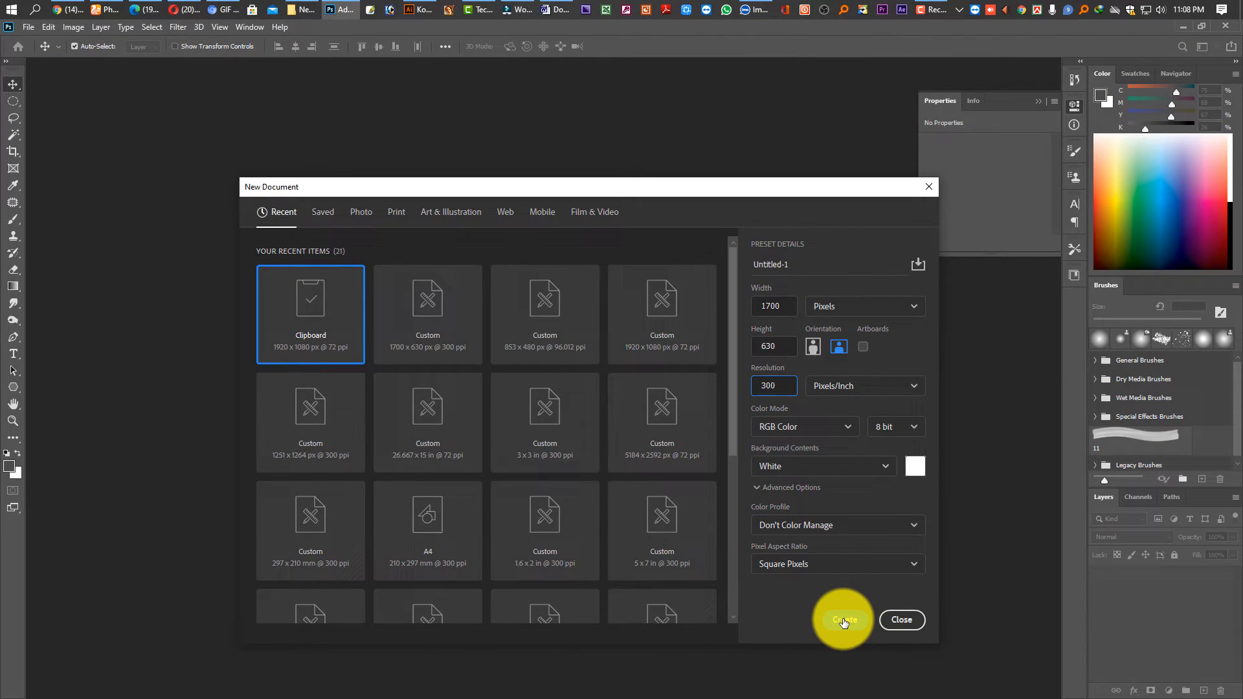
Step: Create the 1700 x 630 pixel, 300 ppi document and draw a gray hexagon about 321 px wide with the Polygon tool
left_click(843, 620)
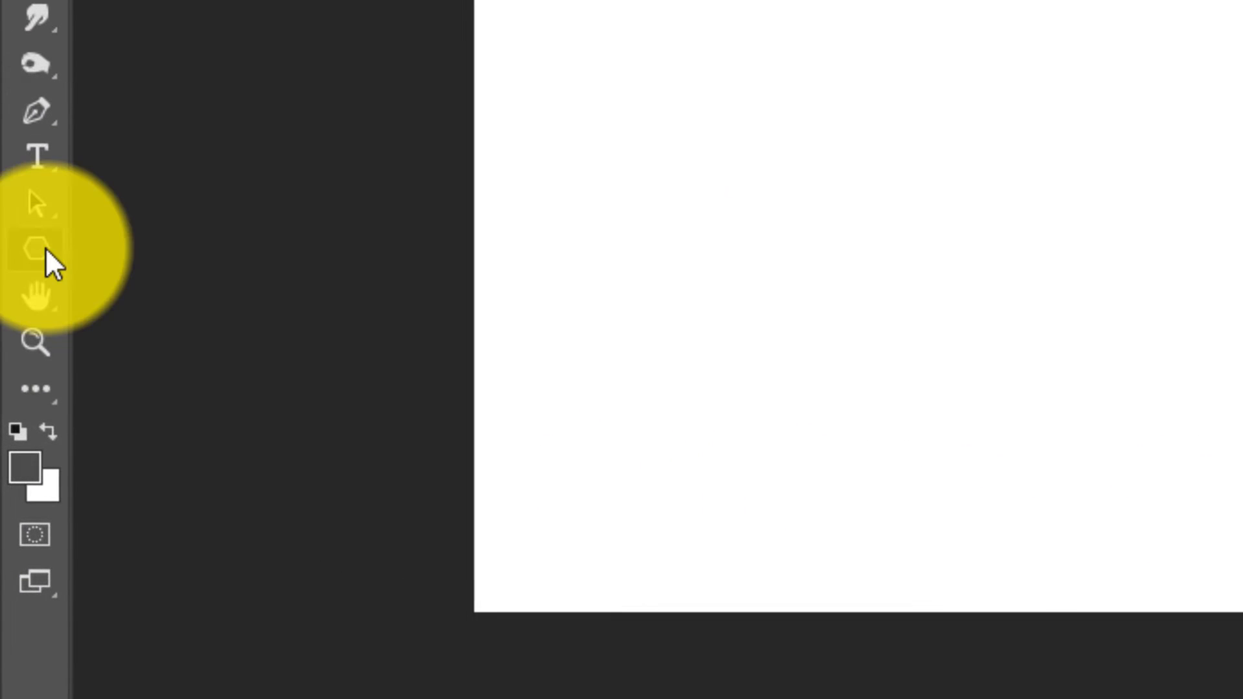
right_click(16, 387)
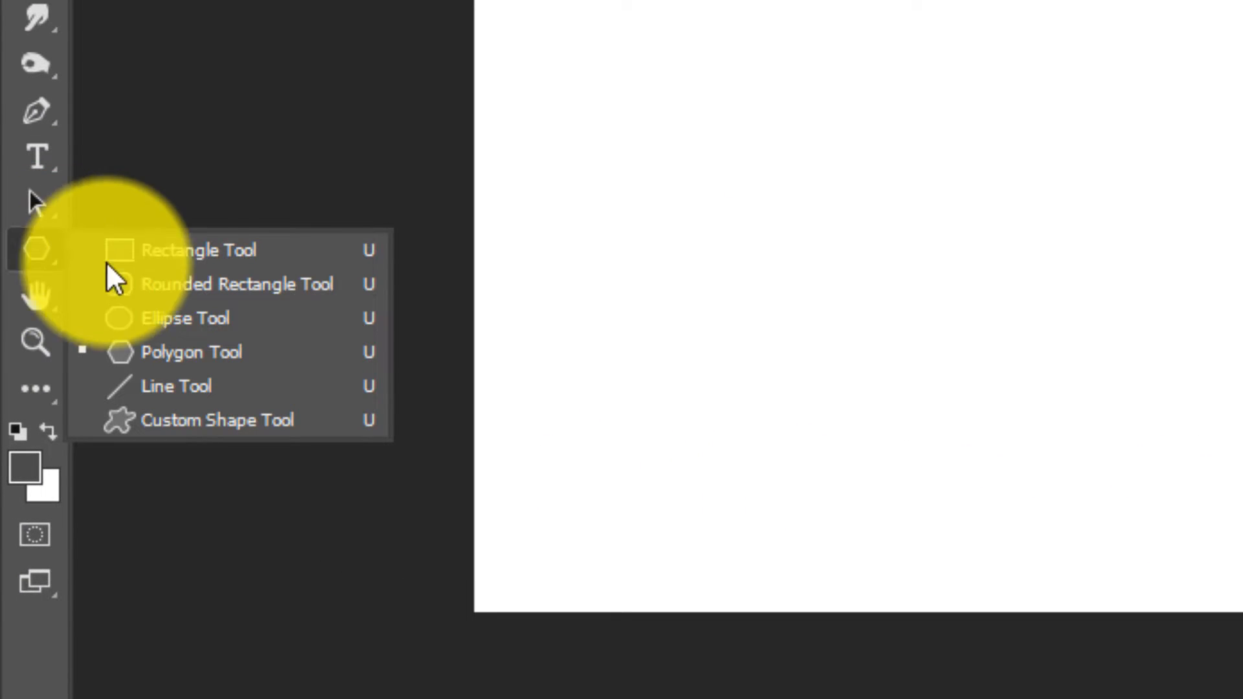
left_click(201, 353)
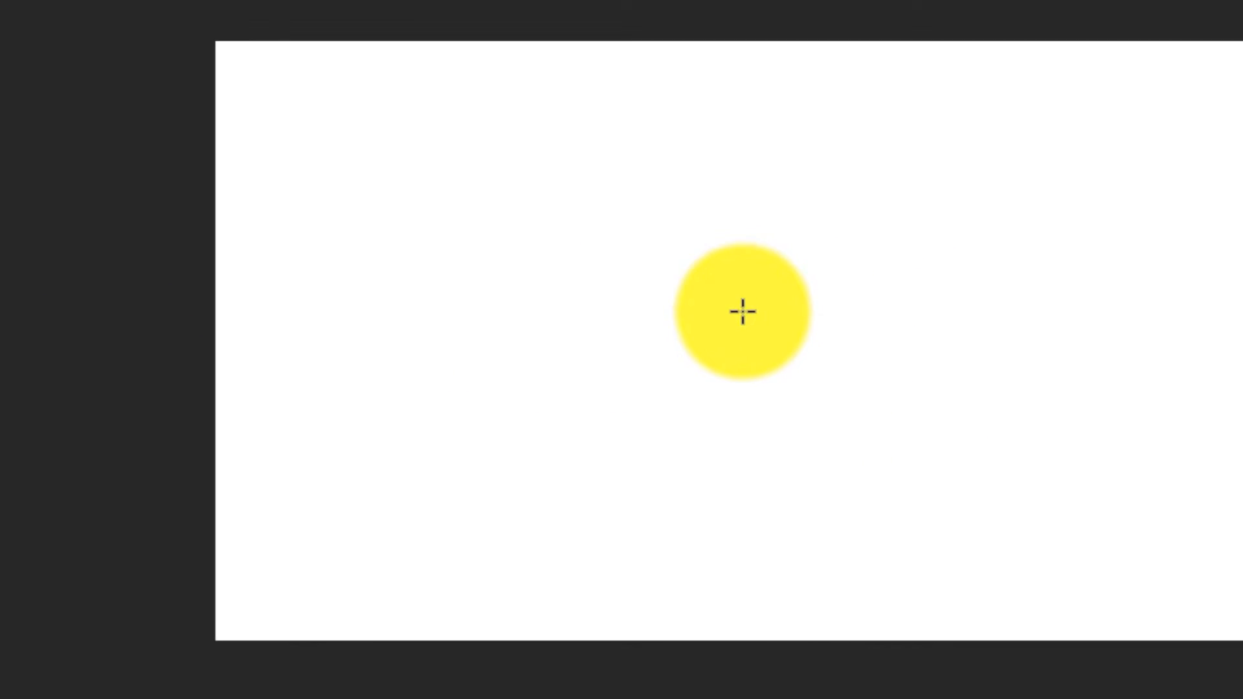
left_click_drag(827, 286, 1003, 406)
left_click_drag(907, 425, 896, 368)
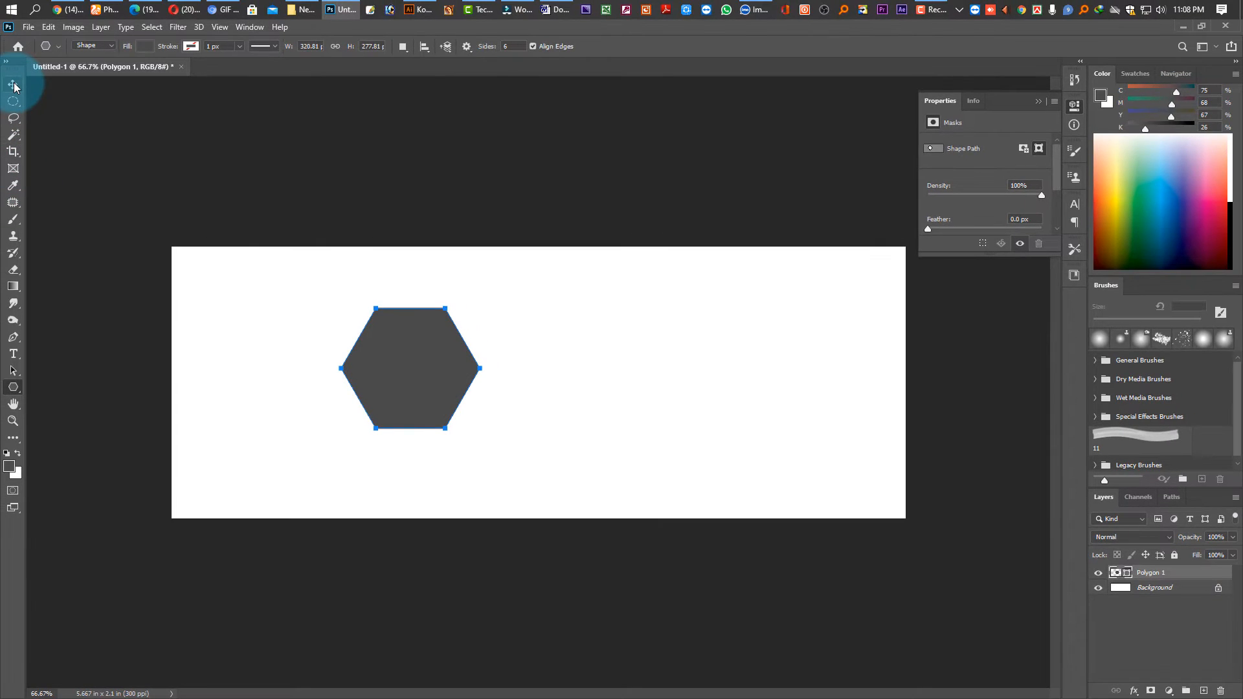
Step: Reposition the hexagon and duplicate it into an evenly spaced honeycomb of ten hexagons in four staggered columns
left_click(14, 86)
left_click_drag(433, 376, 473, 397)
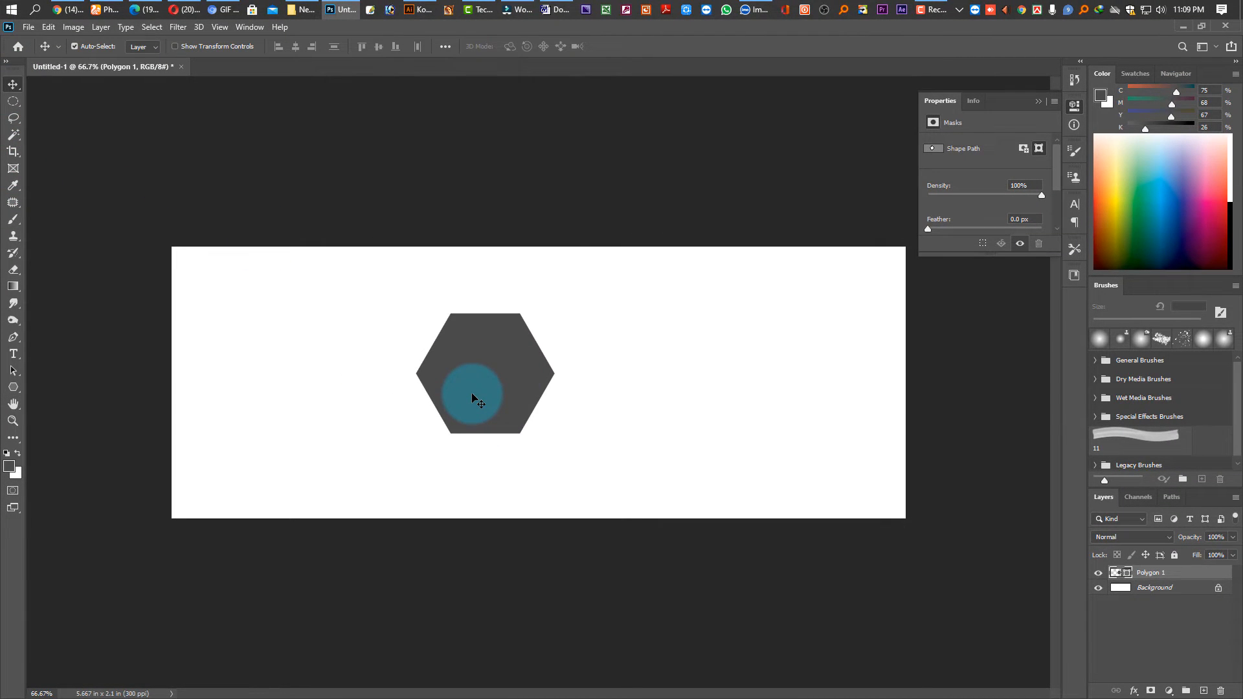
left_click_drag(469, 394, 579, 332)
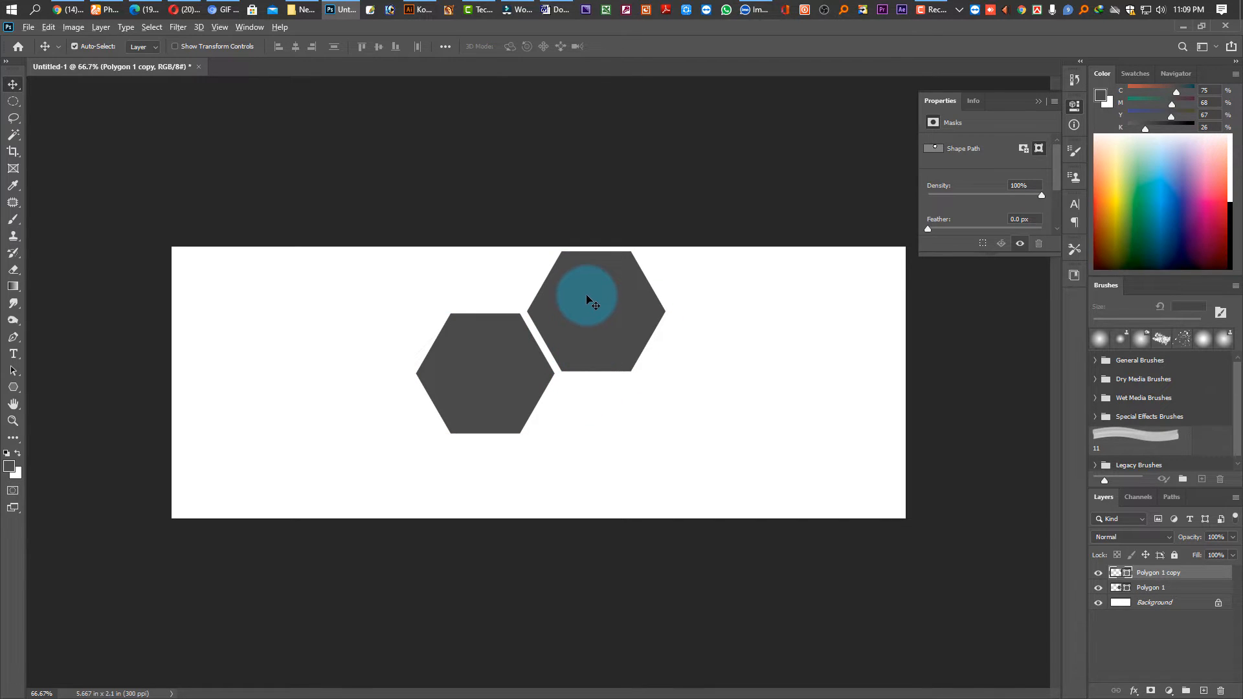
left_click_drag(588, 298, 589, 418)
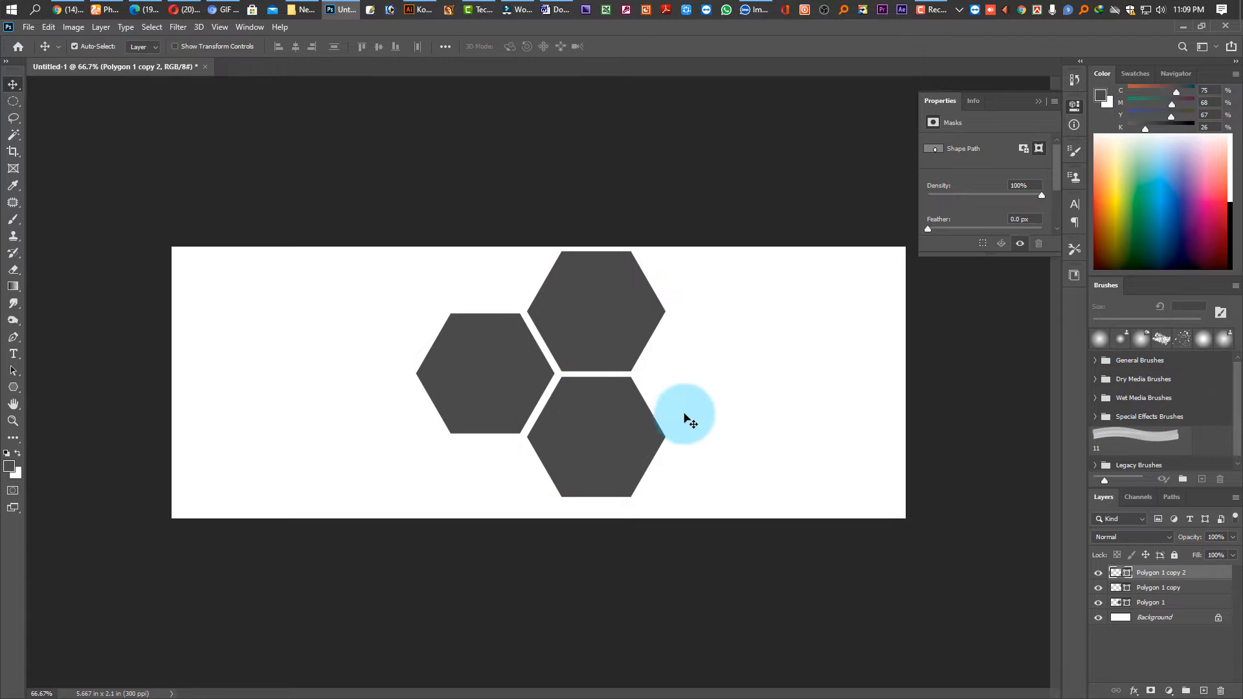
left_click(499, 396)
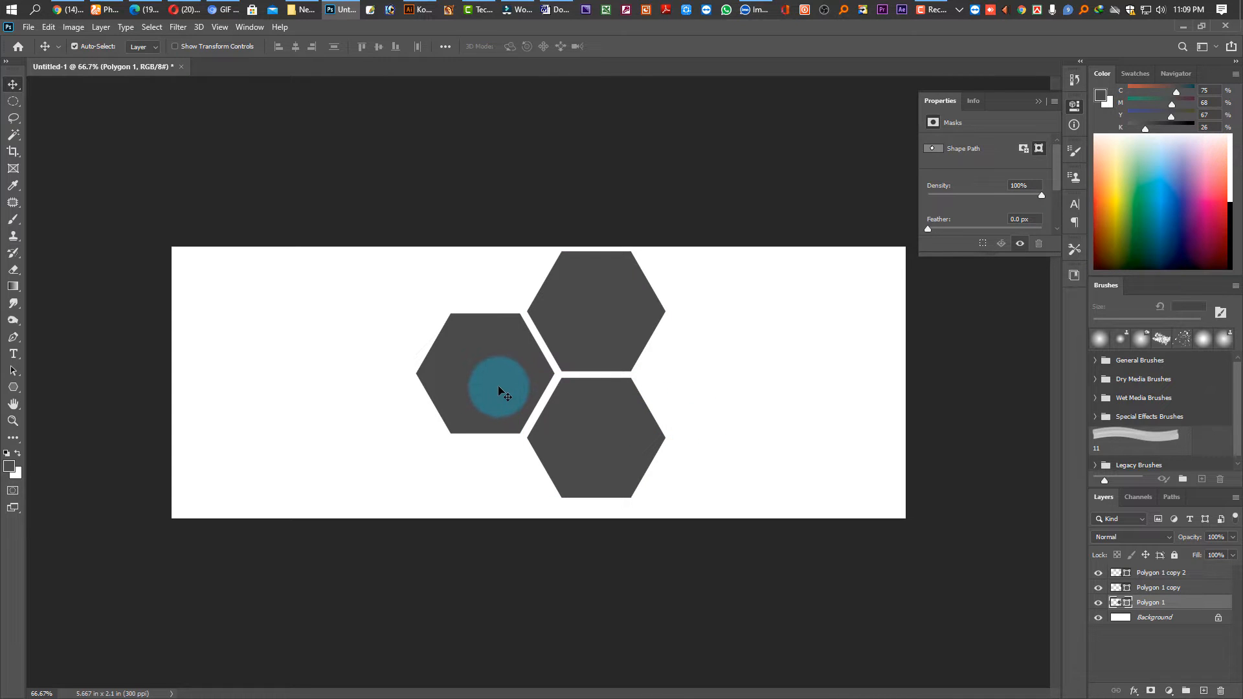
left_click_drag(497, 386, 512, 518)
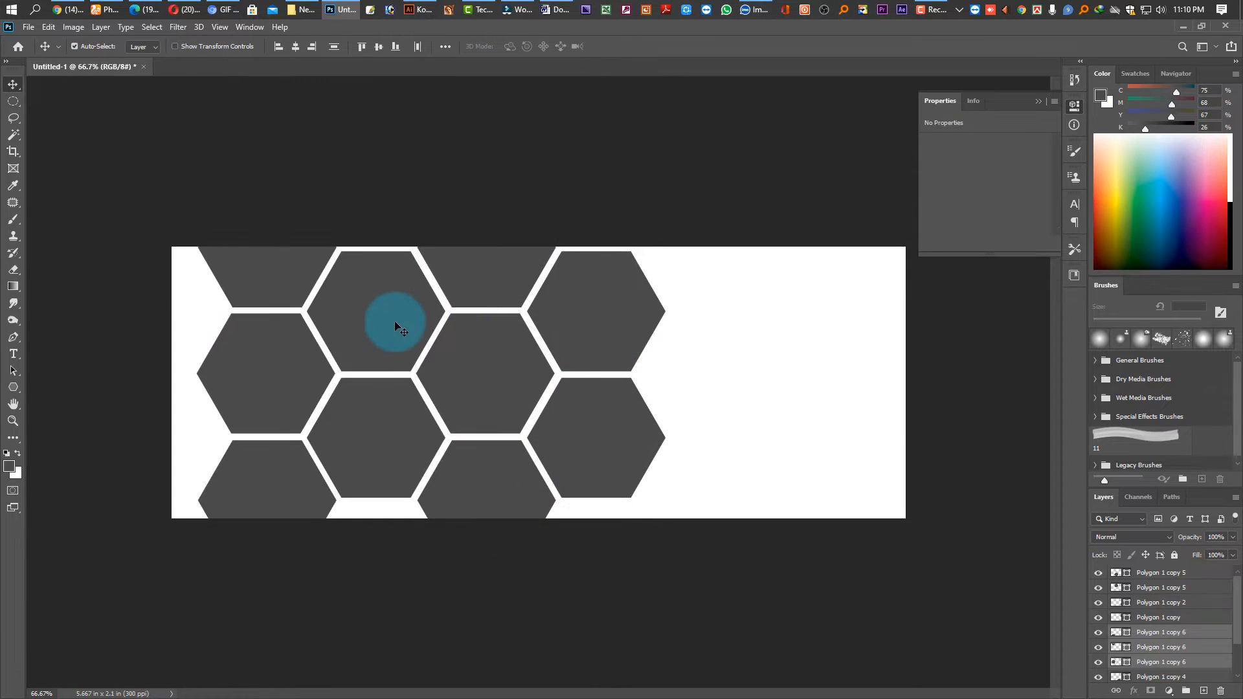
Step: Select all the hexagon layers, scale them down together and move the honeycomb against the canvas's left edge
scroll(1185, 682, "down", 3)
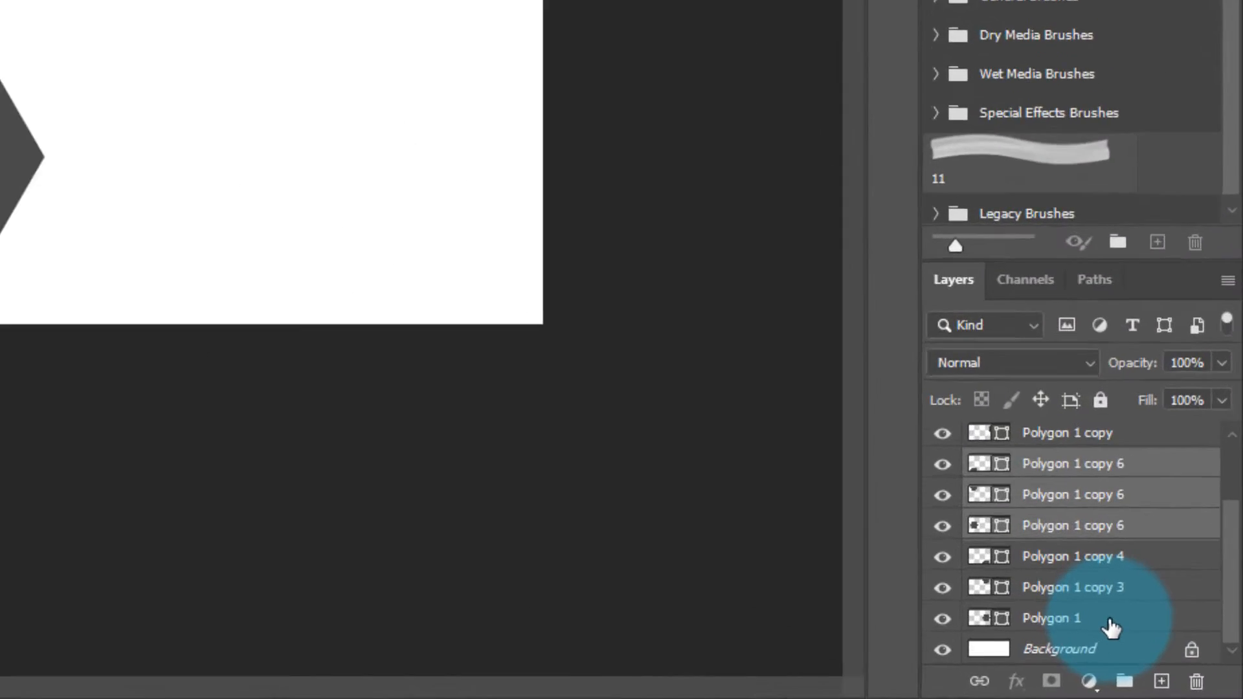
left_click(1109, 620)
scroll(1109, 621, "up", 3)
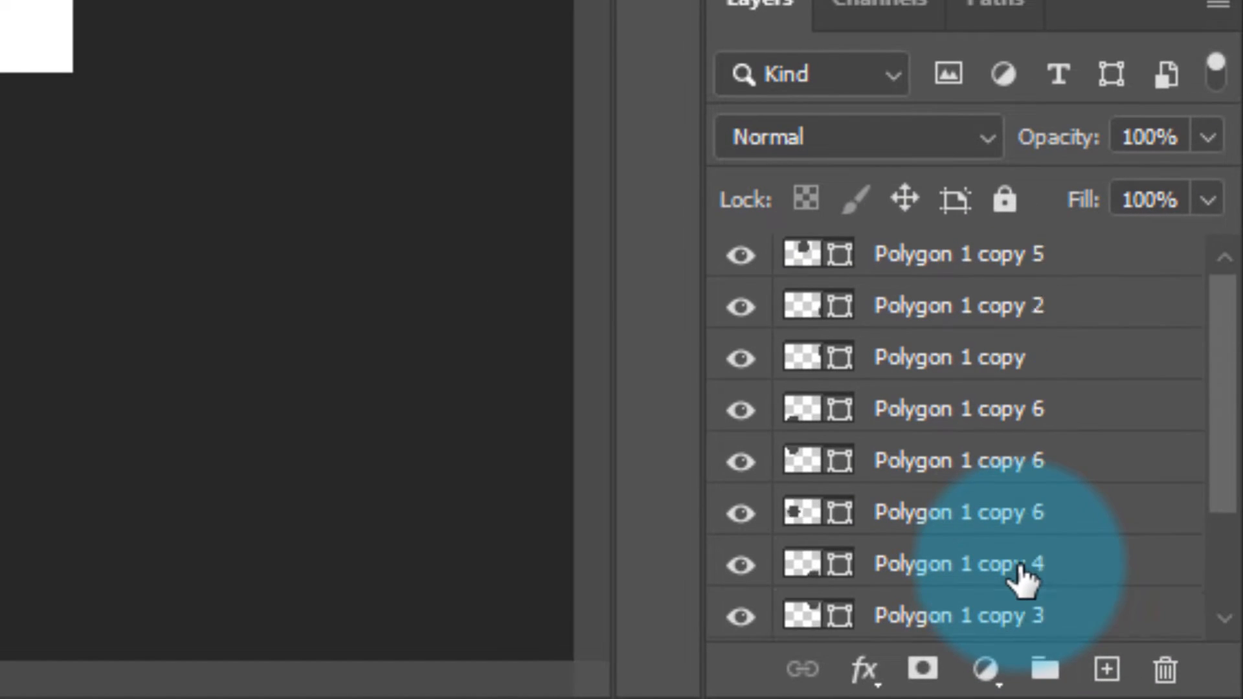
left_click(1004, 285, "shift")
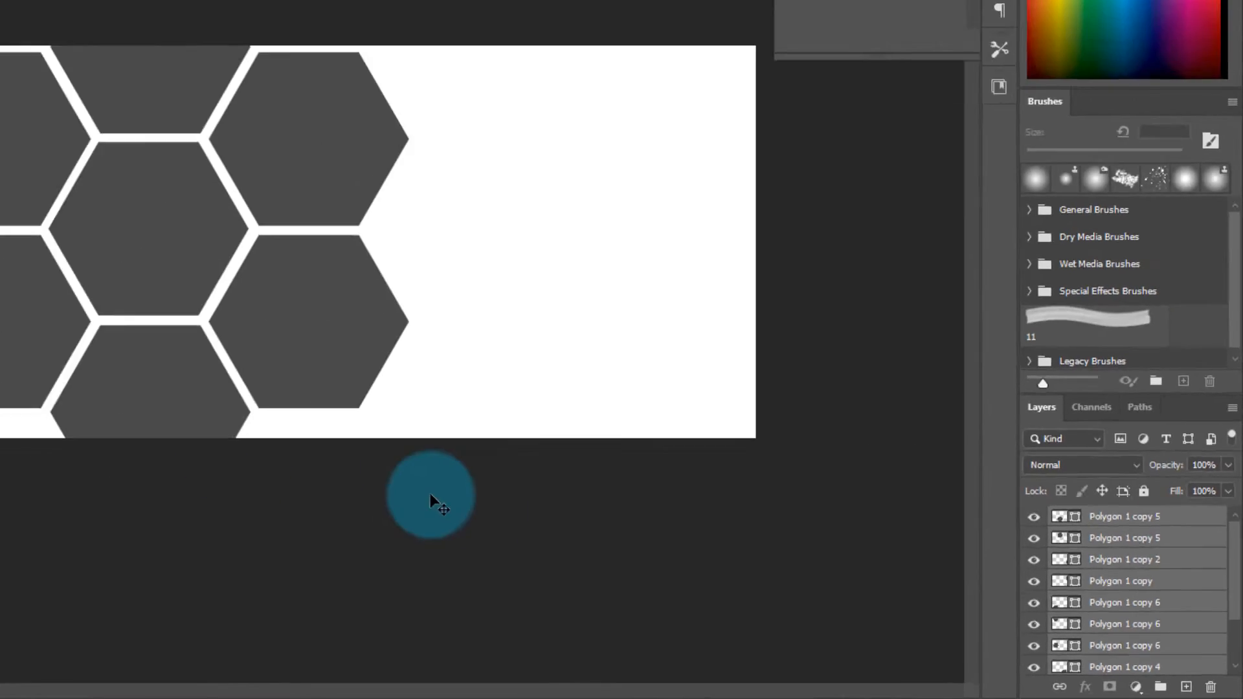
key("ctrl+t")
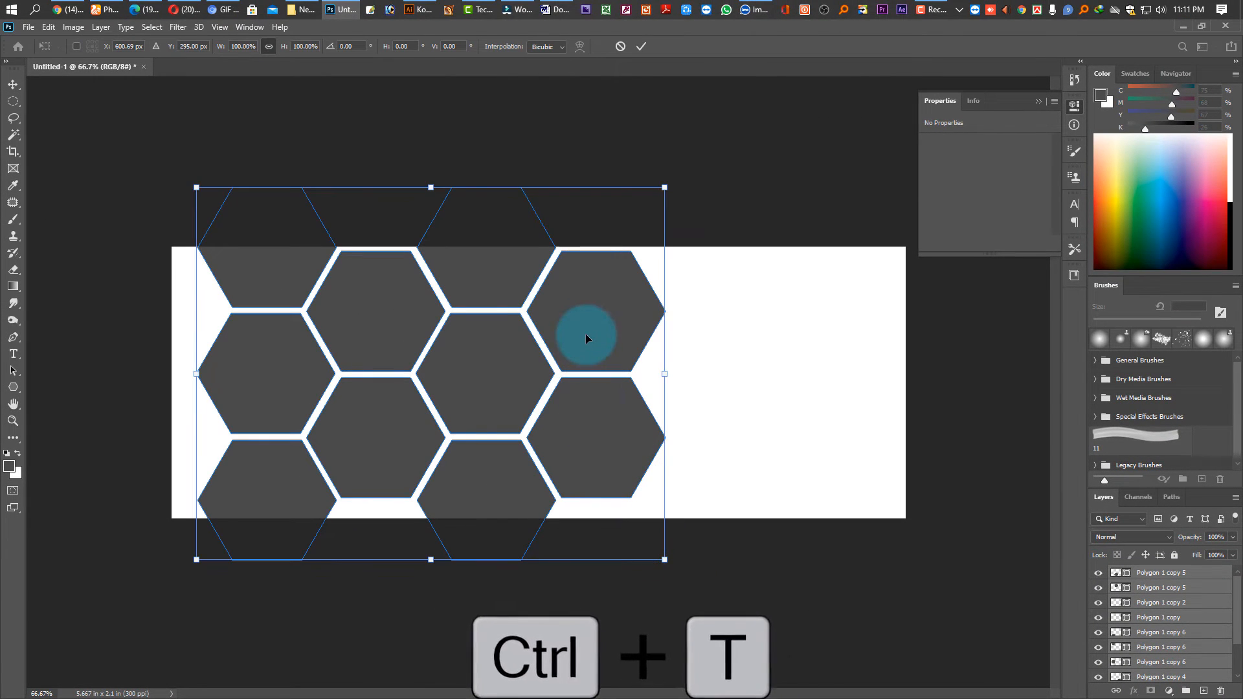
left_click_drag(594, 317, 526, 324)
left_click_drag(599, 387, 441, 398)
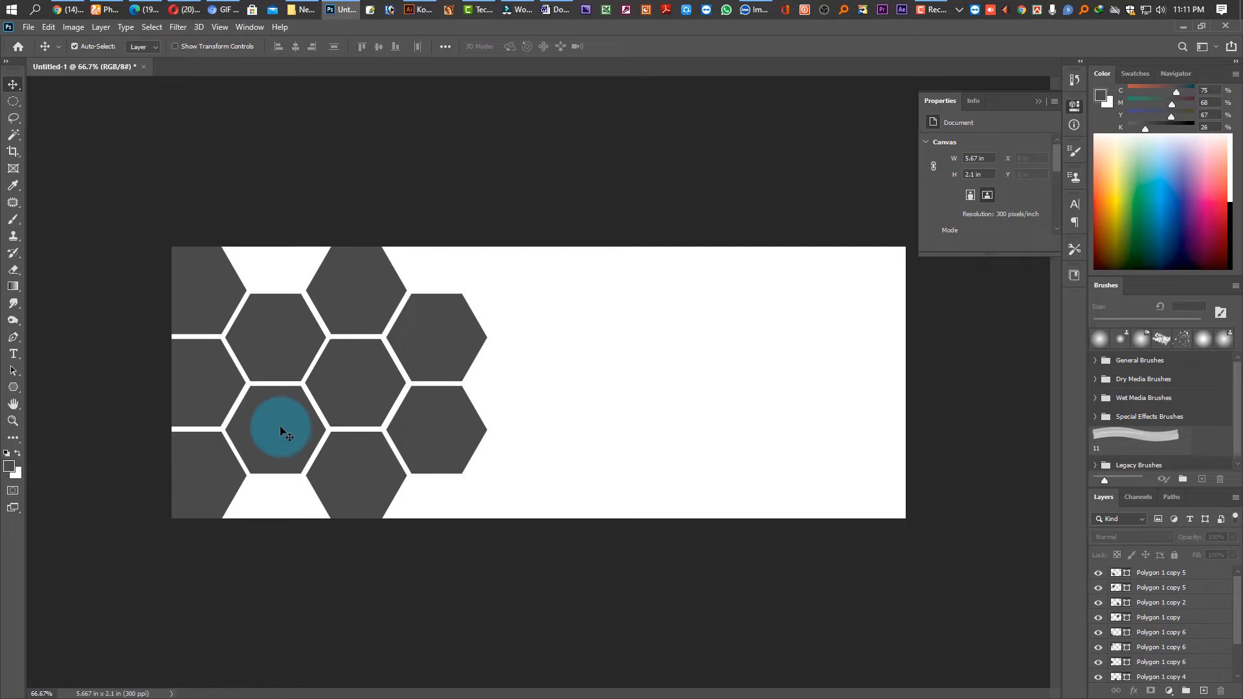
left_click_drag(285, 432, 275, 522)
key("ctrl+z")
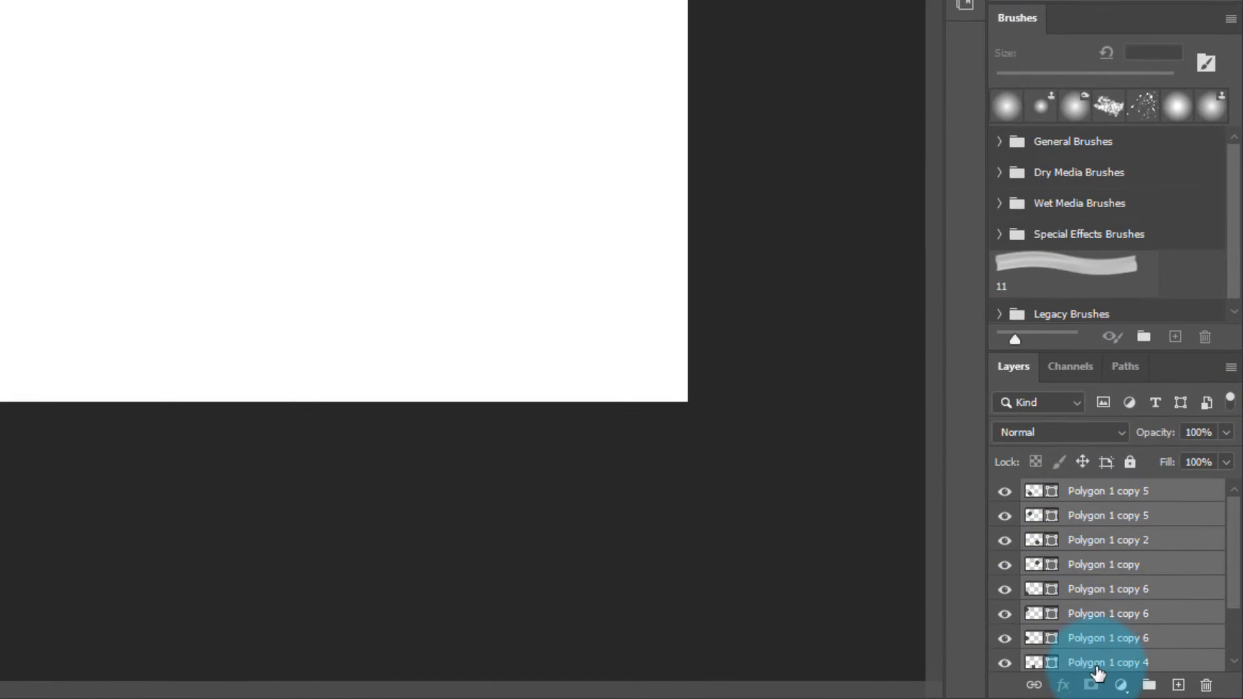
Step: Merge all the hexagon shape layers into a single shape layer
scroll(1121, 595, "down", 3)
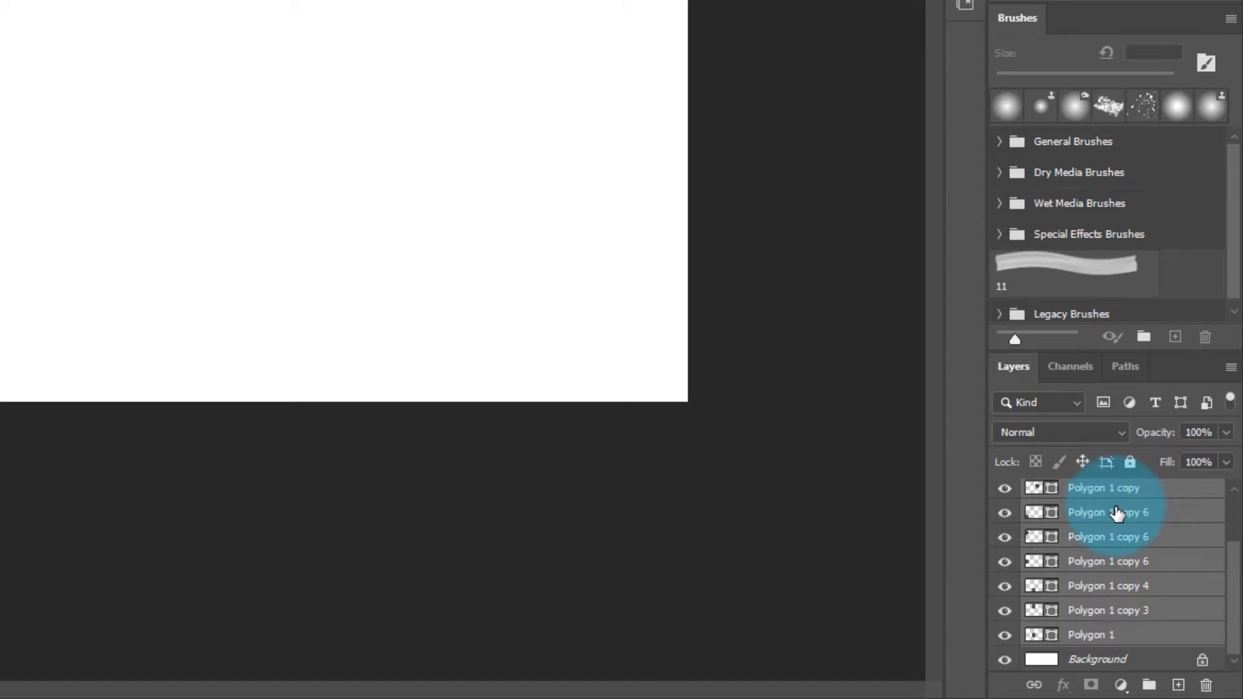
right_click(1117, 513)
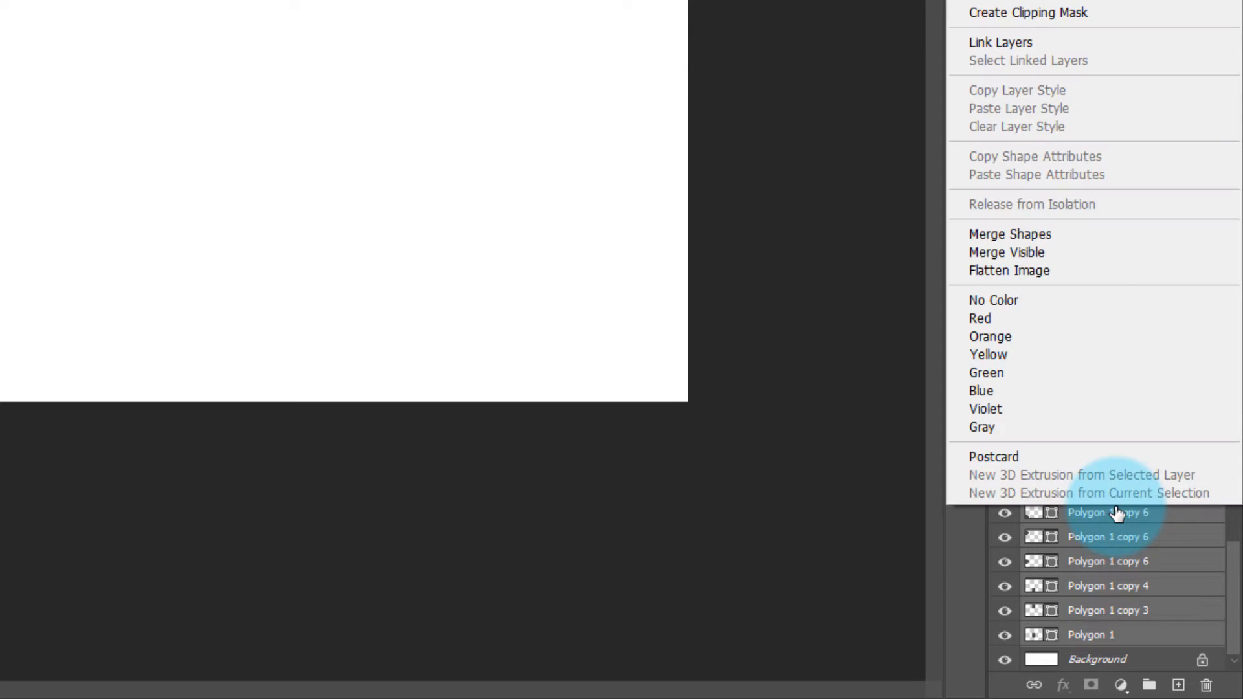
left_click(1012, 235)
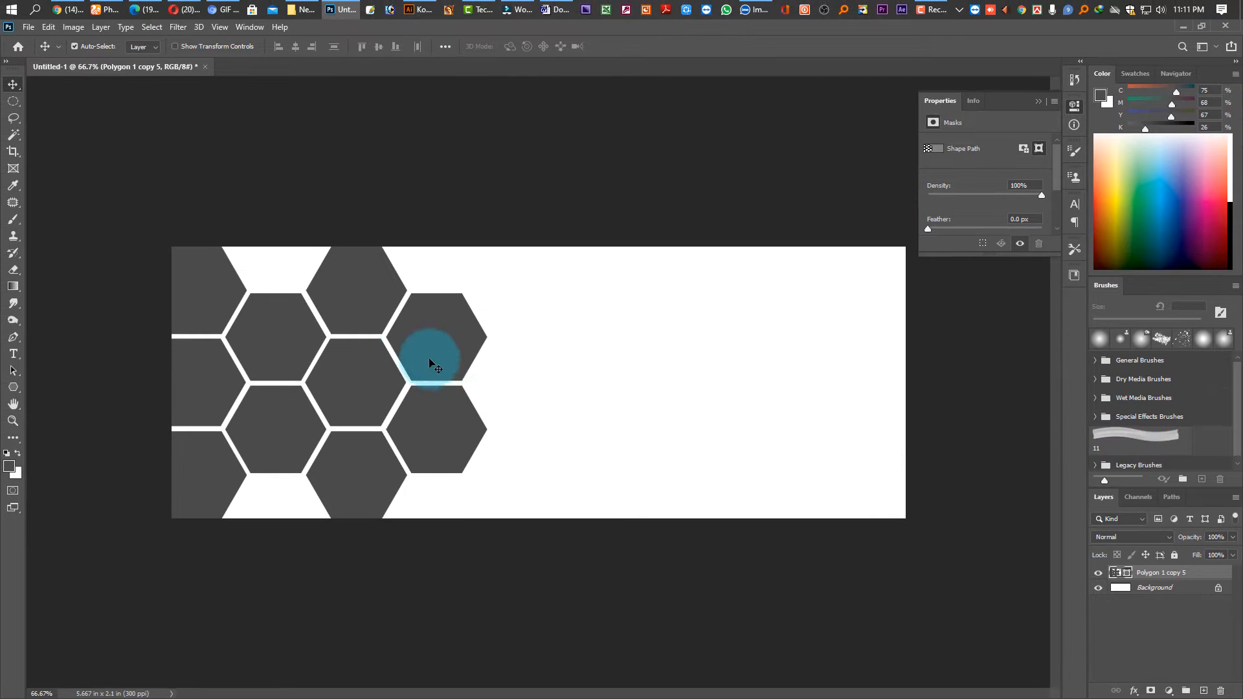
Step: Add an empty layer directly above the Background layer and activate the Gradient tool
left_click(596, 439)
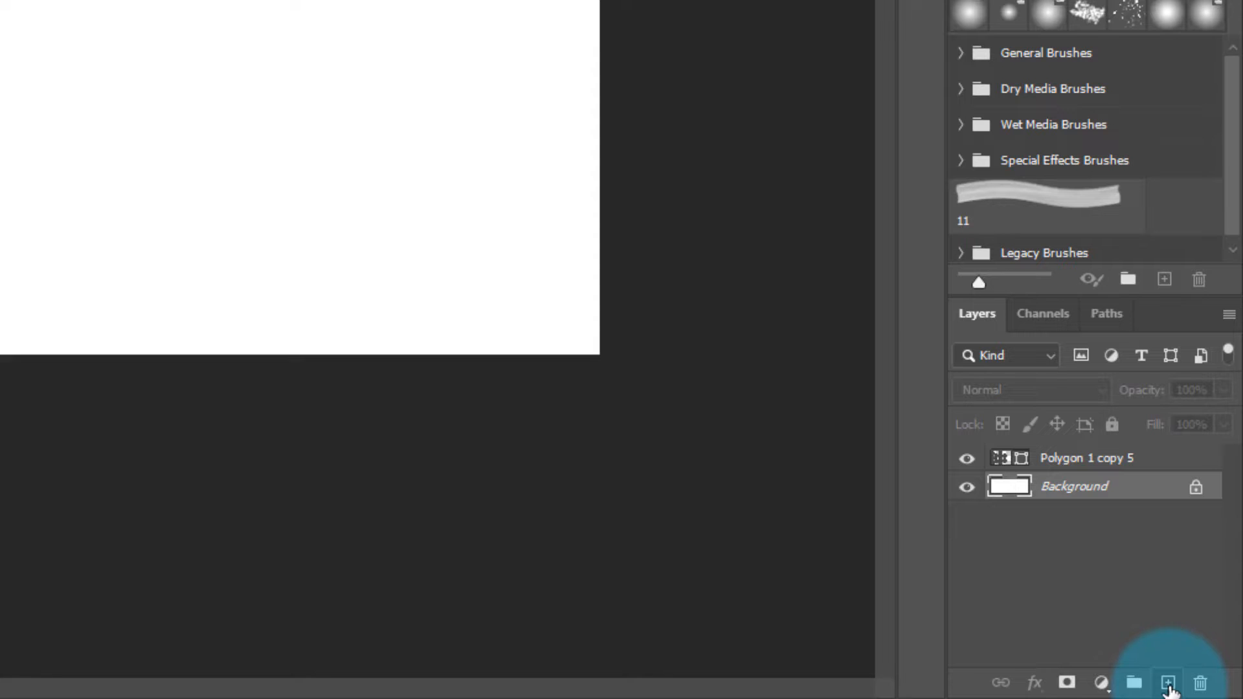
left_click(1169, 684)
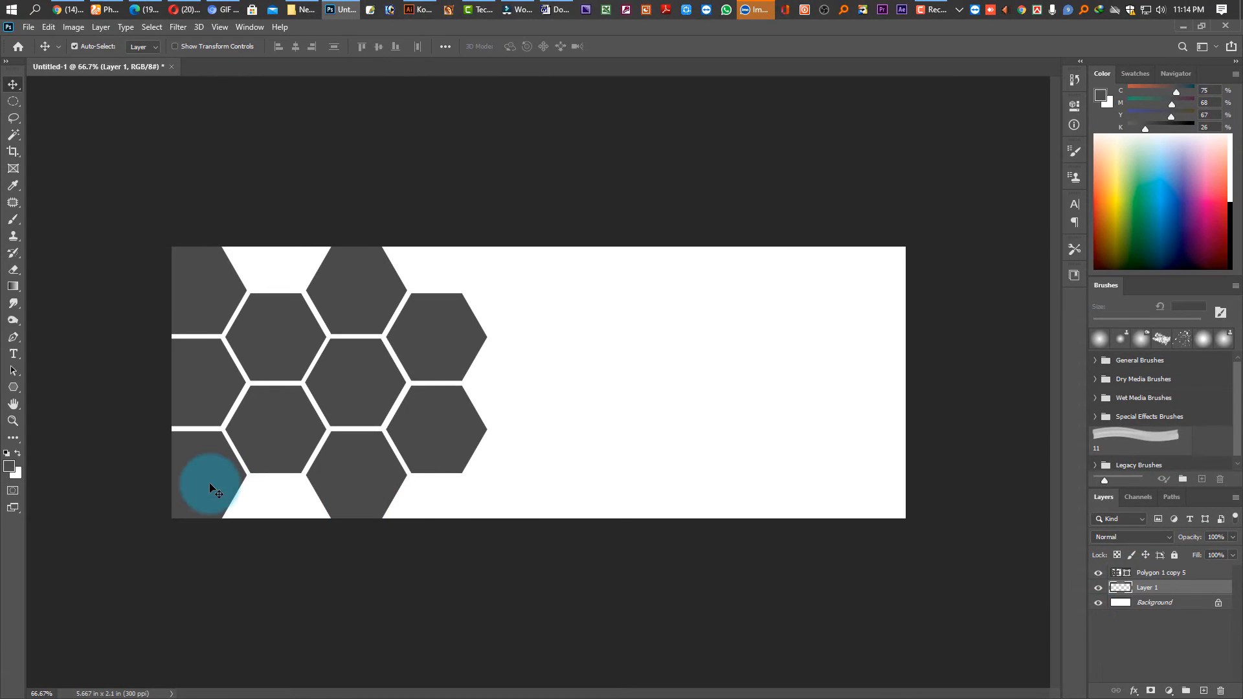
left_click(17, 288)
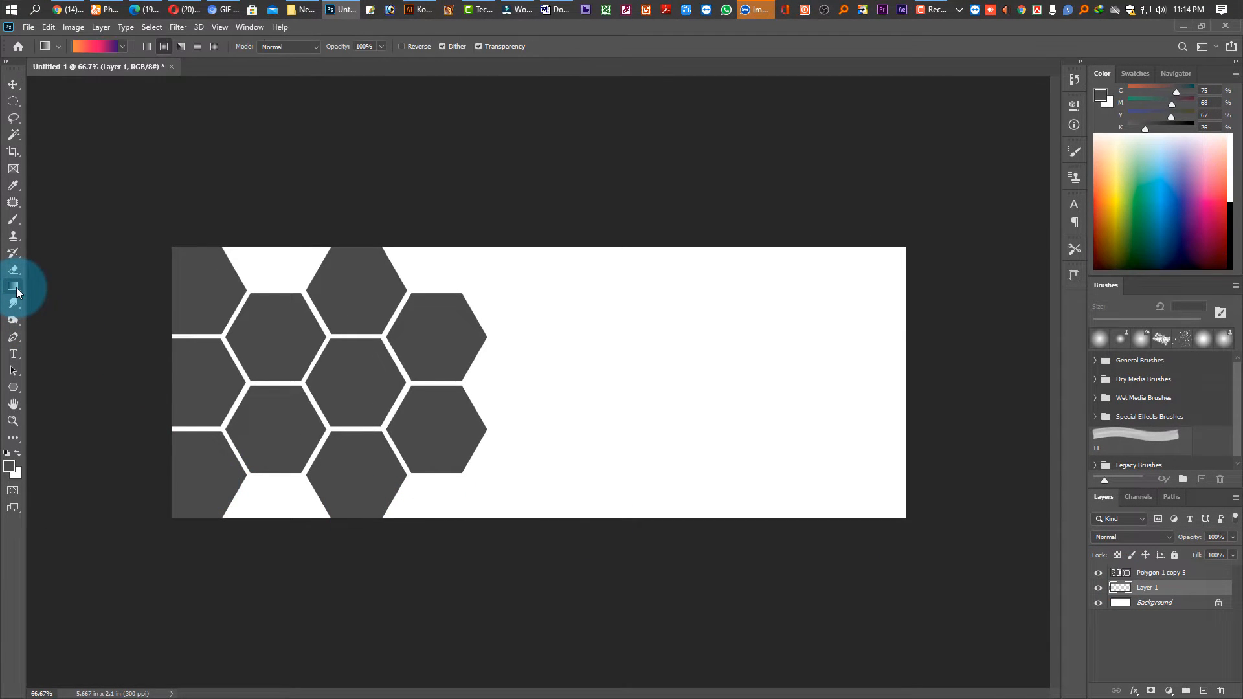
Step: Fill the new layer with a radial gradient across the canvas using the Blue_08 preset
left_click(93, 47)
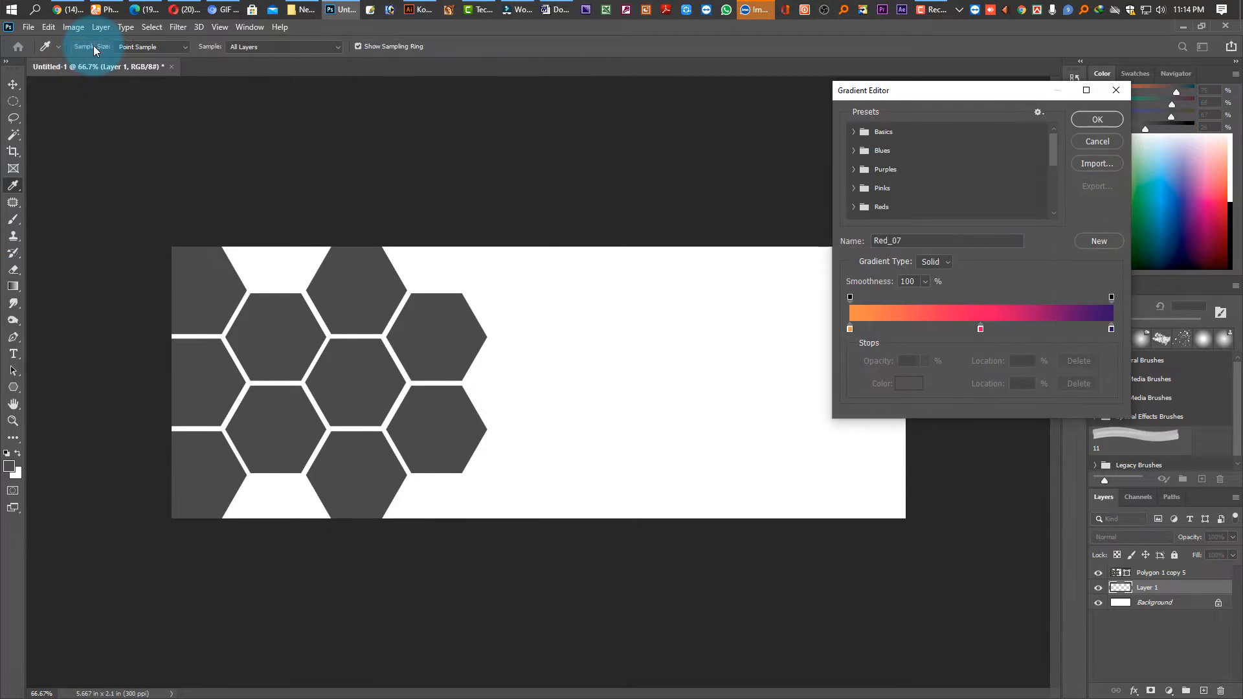
left_click(855, 152)
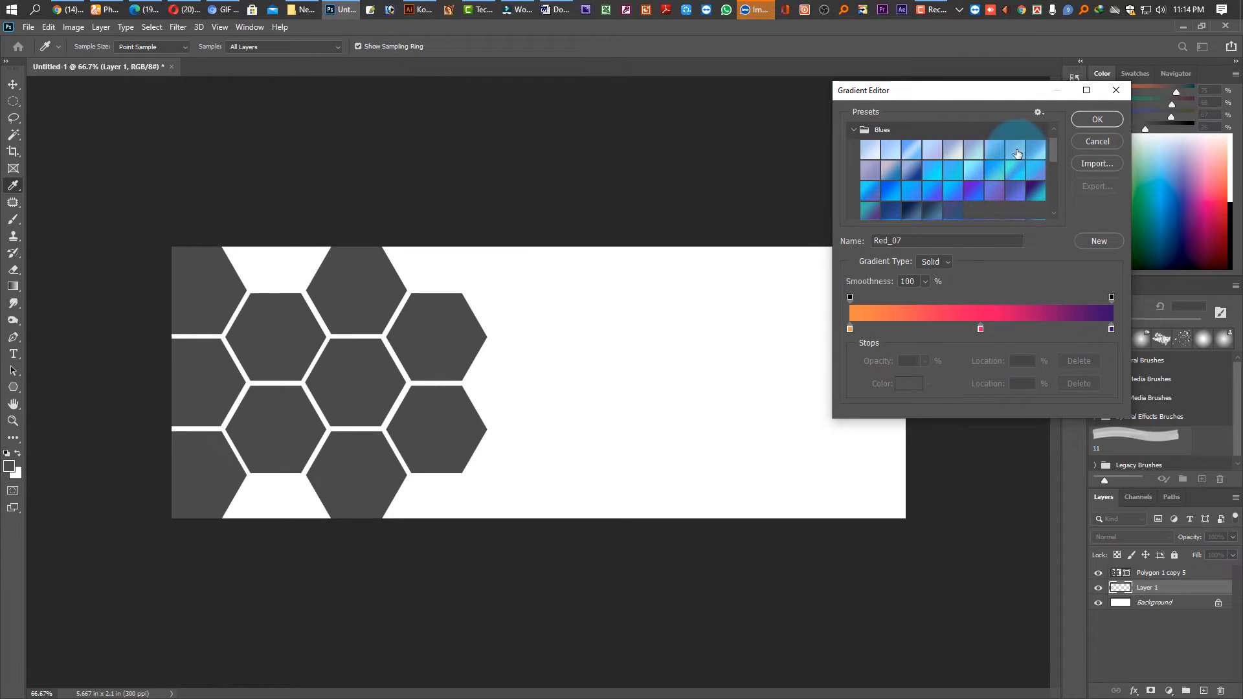
left_click(1016, 151)
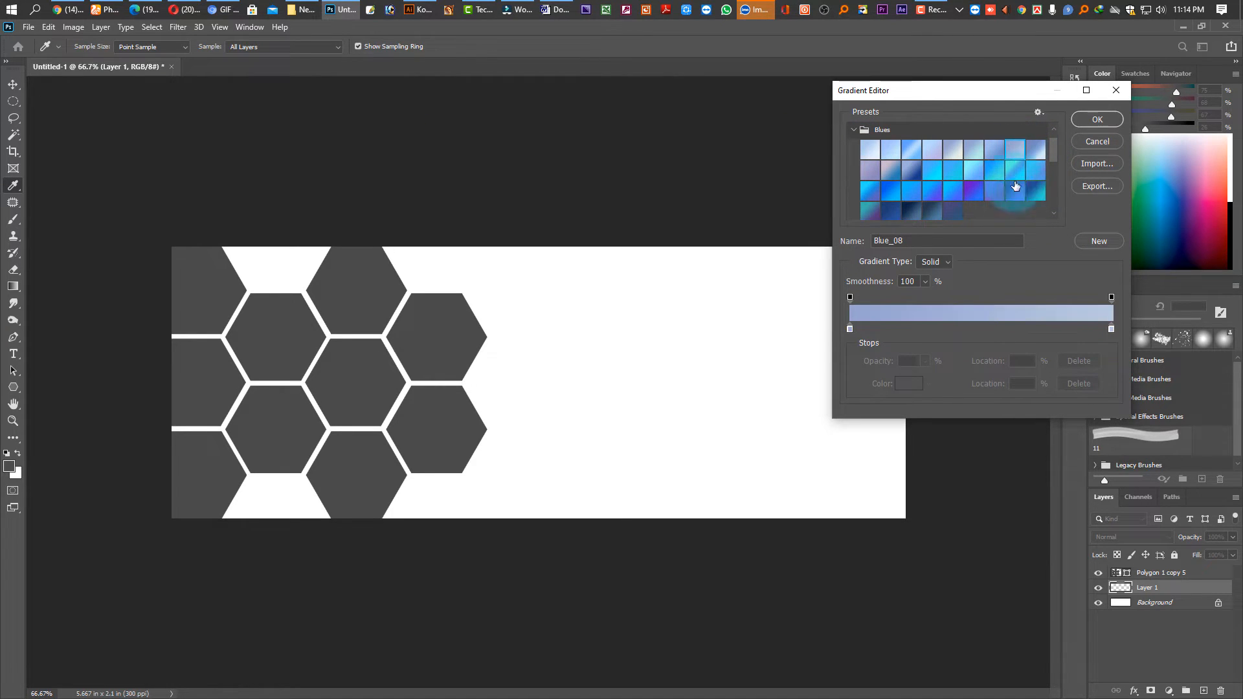
left_click(1101, 119)
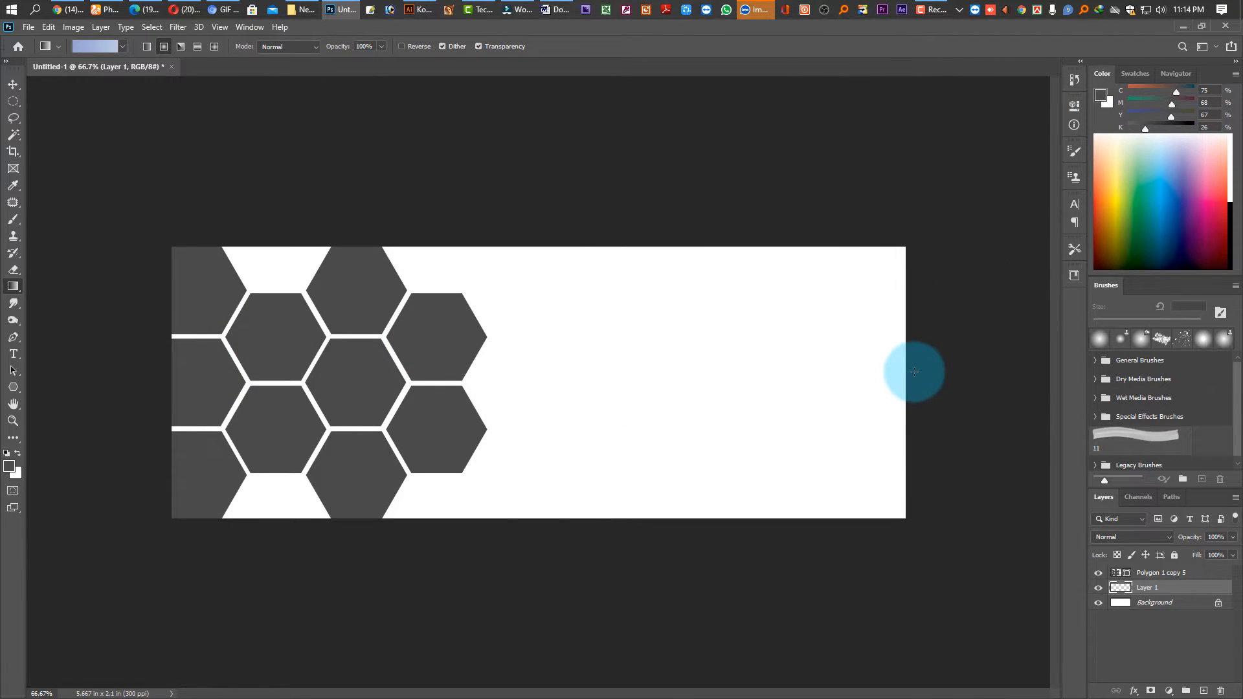
left_click_drag(915, 372, 259, 373)
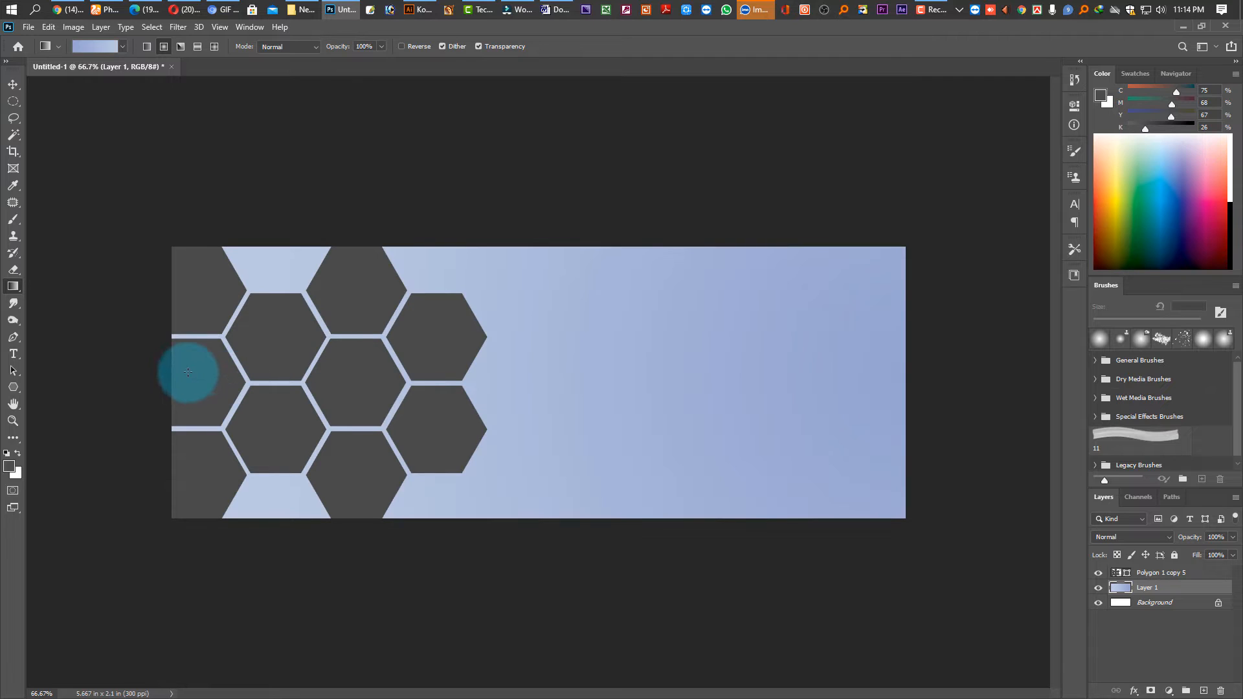
left_click_drag(182, 369, 1004, 387)
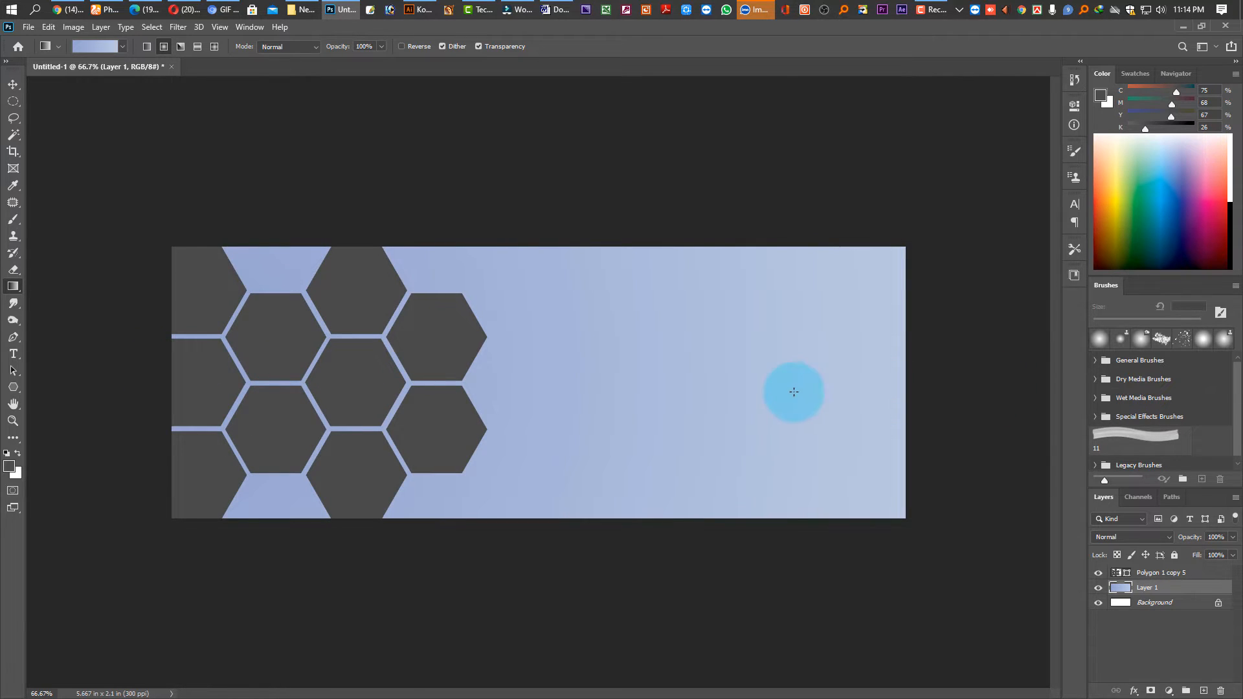
Step: Fill Layer 1 from left to right with a radial gradient based on the dark slate Grays preset, its end stop changed to darker navy
left_click(110, 45)
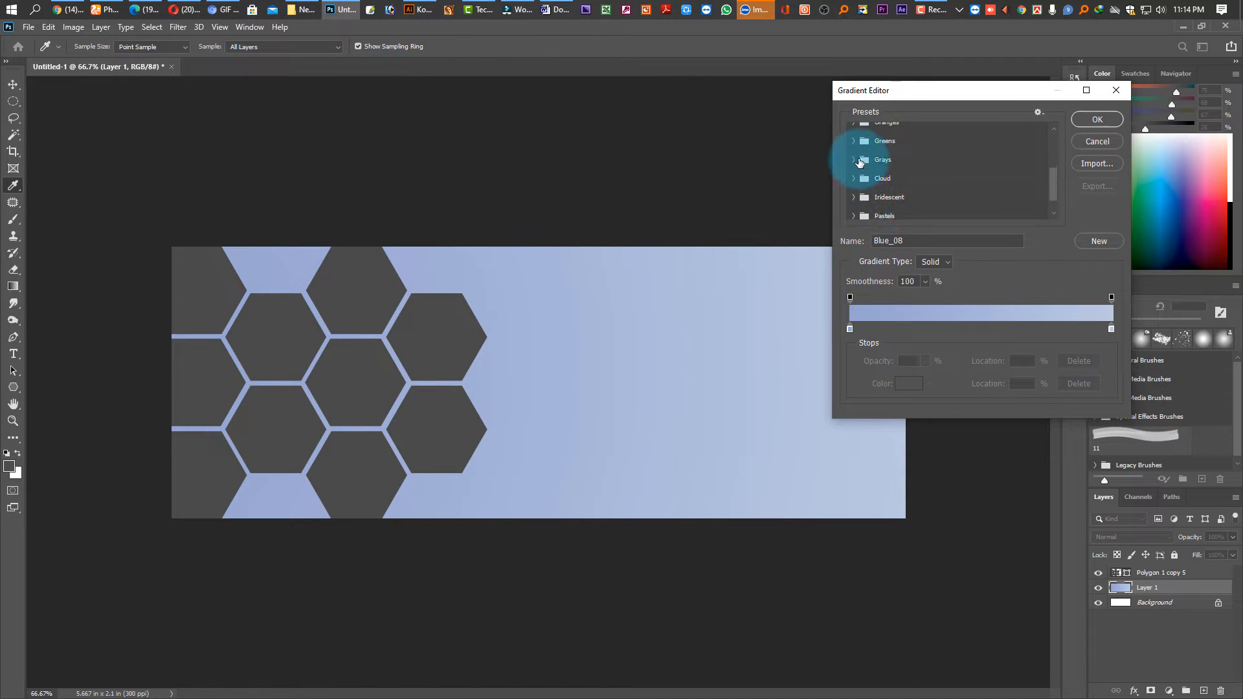
left_click(853, 160)
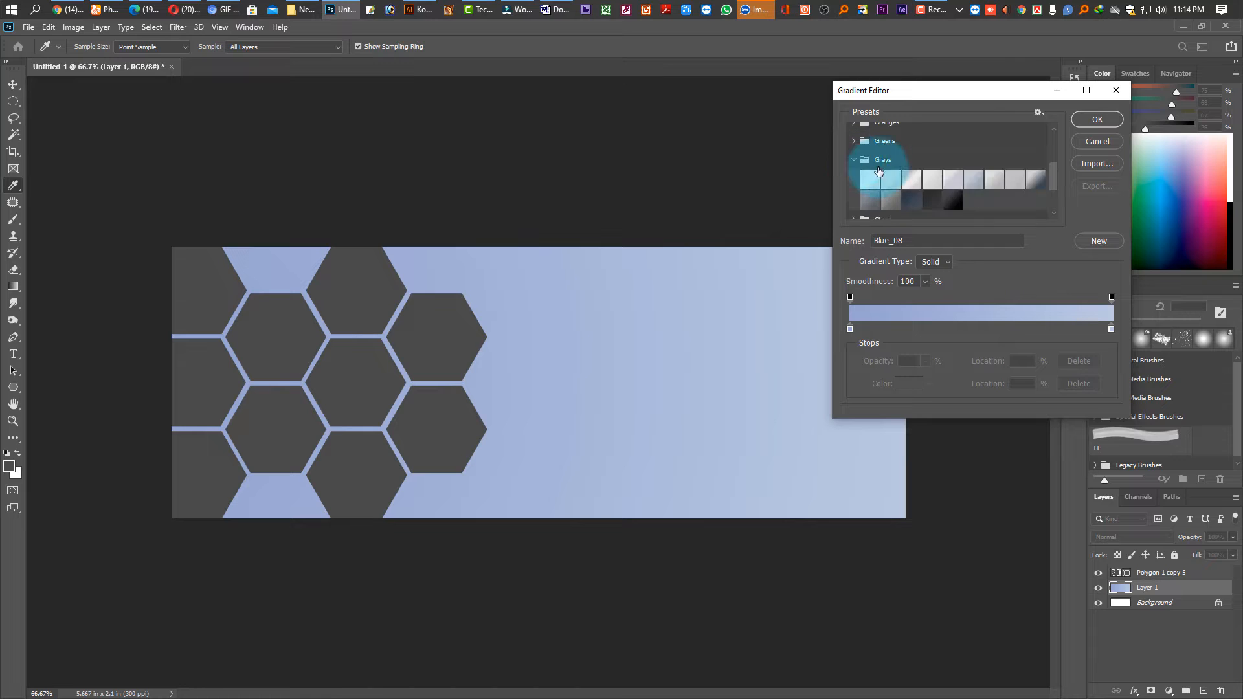
left_click(1038, 182)
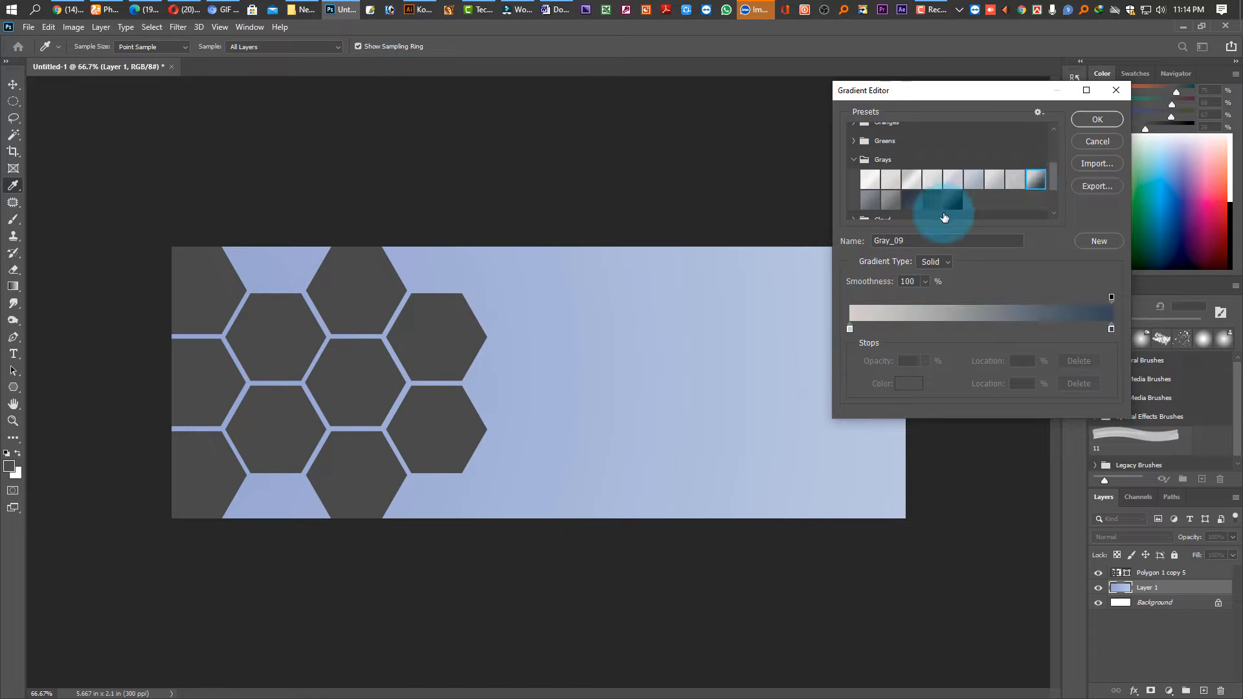
left_click(911, 202)
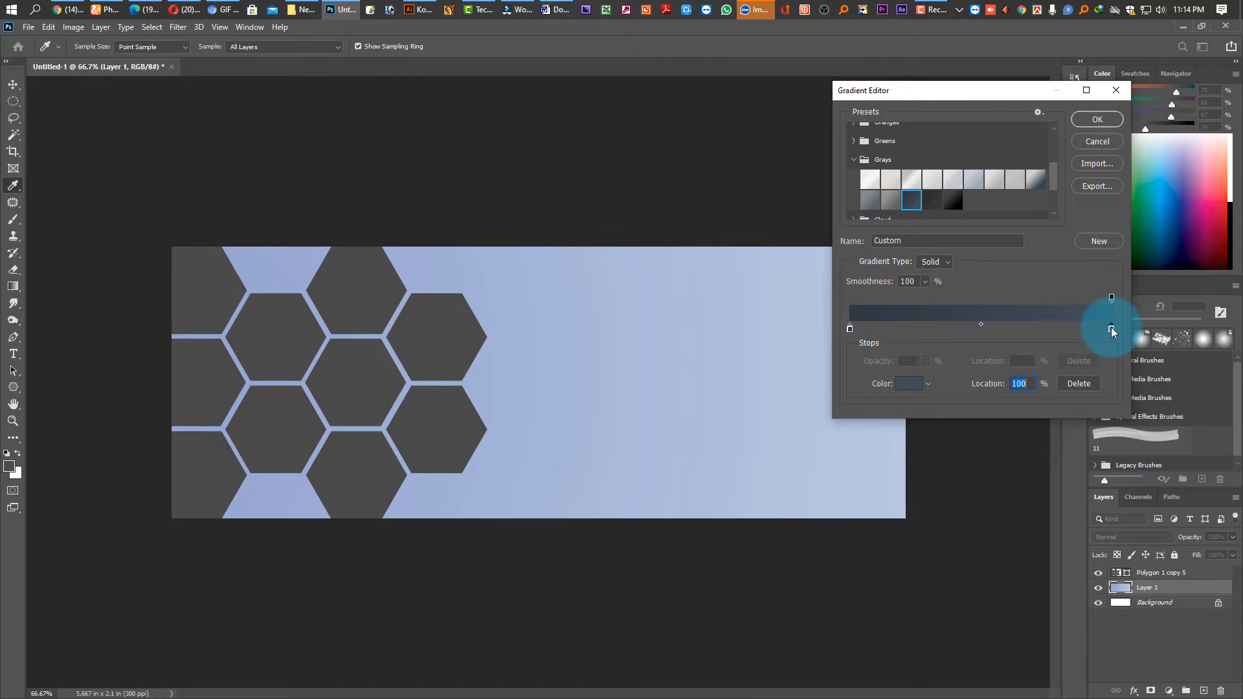
double_click(1112, 329)
left_click(922, 596)
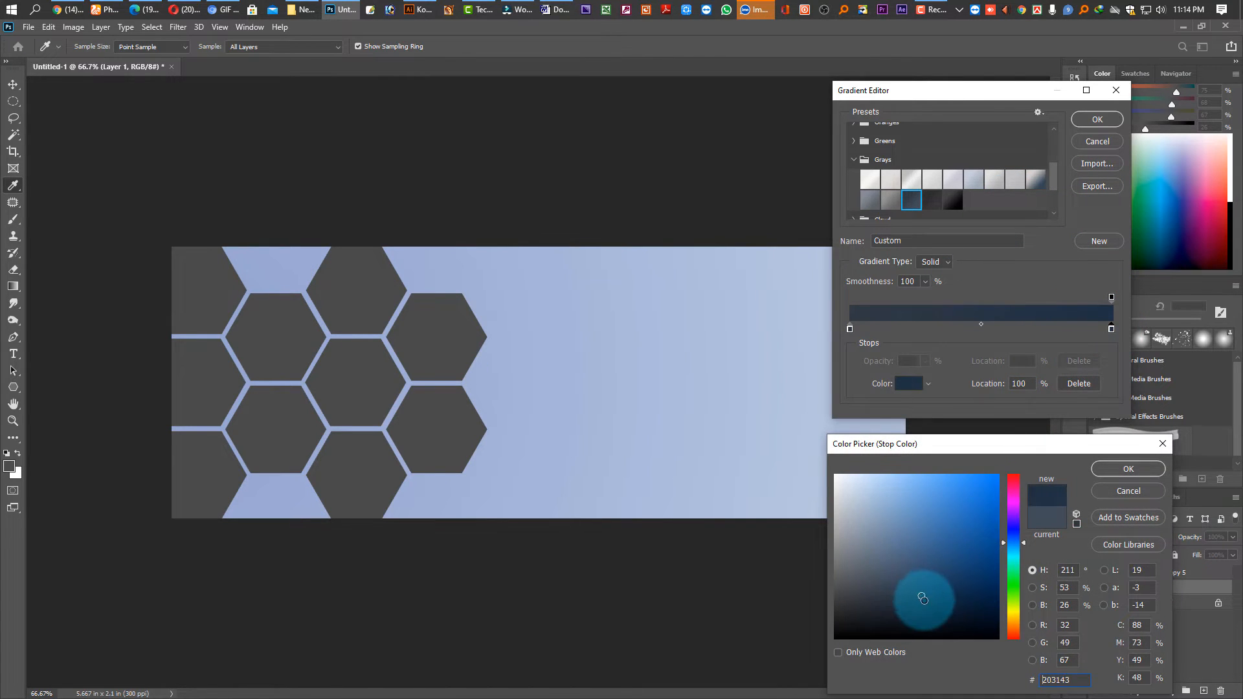
left_click(1120, 470)
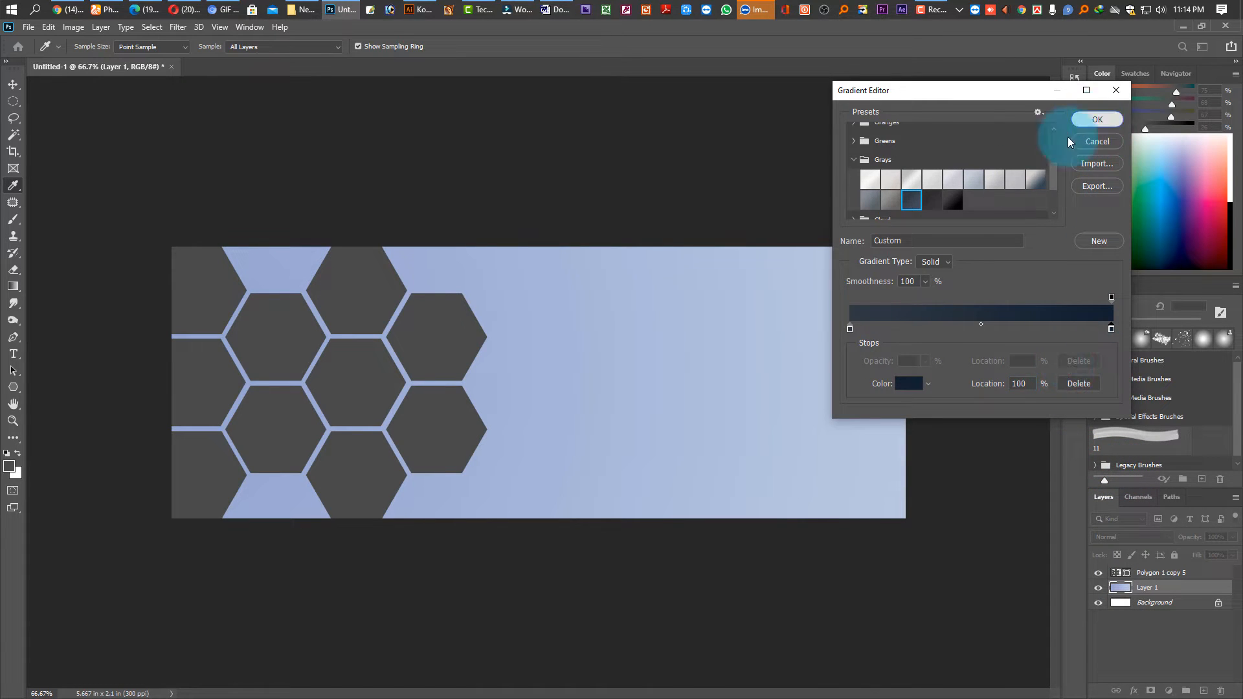
left_click(1097, 119)
left_click_drag(164, 377, 922, 381)
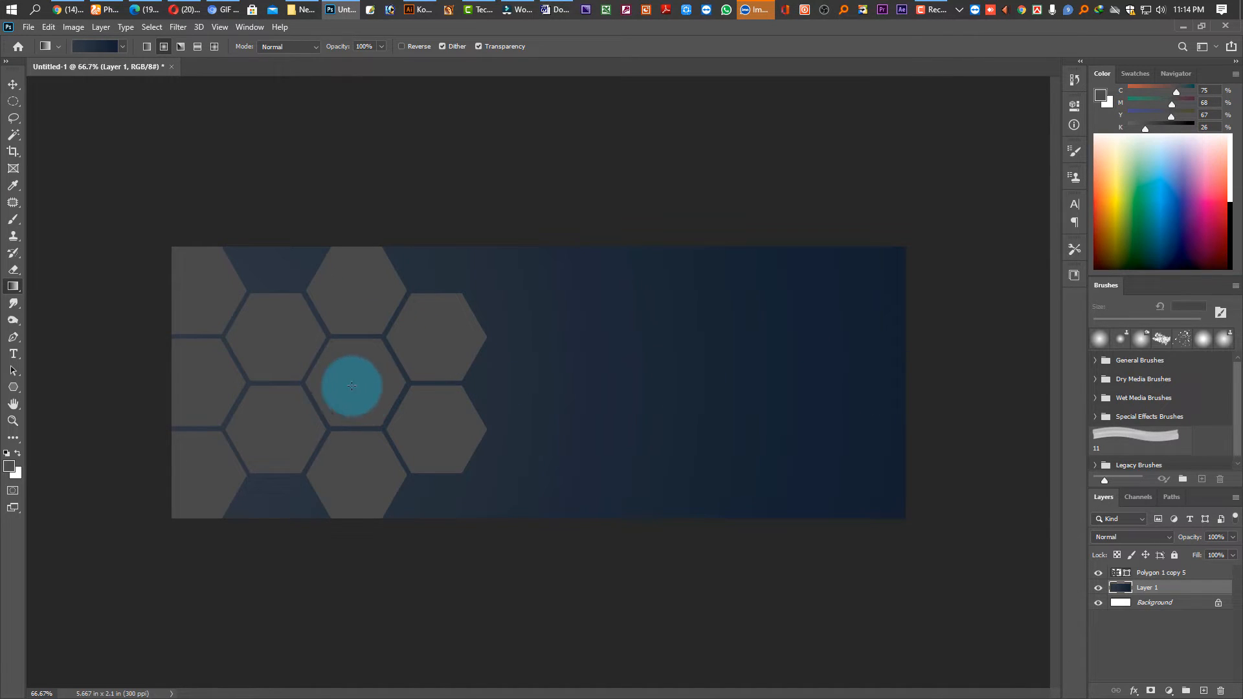
Step: Shift the merged hexagon honeycomb slightly further left past the canvas edge, with no selection left on the canvas
key("ctrl+a")
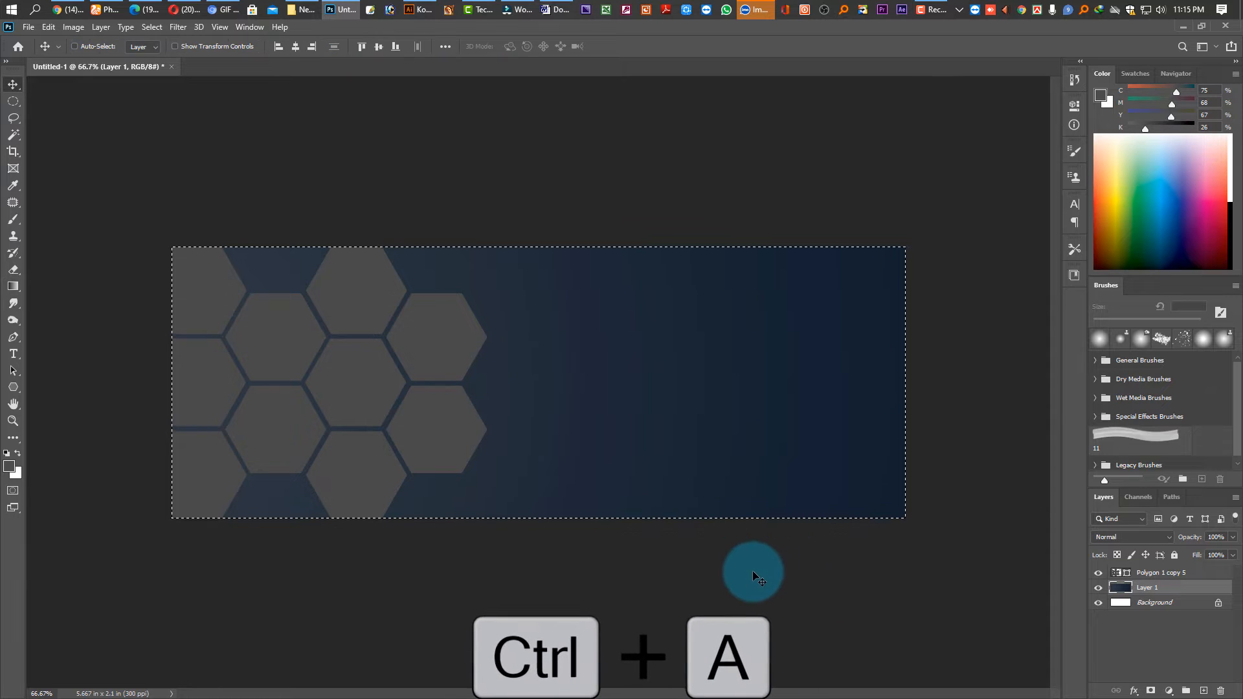
key("ctrl+t")
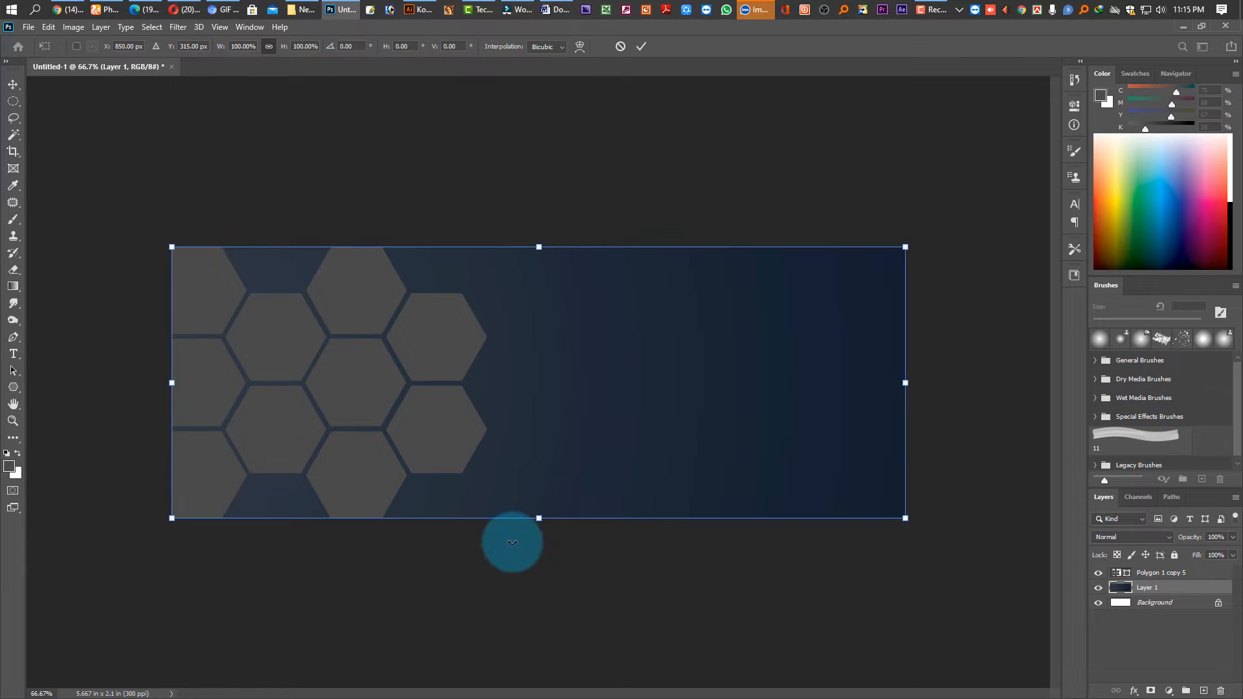
double_click(418, 348)
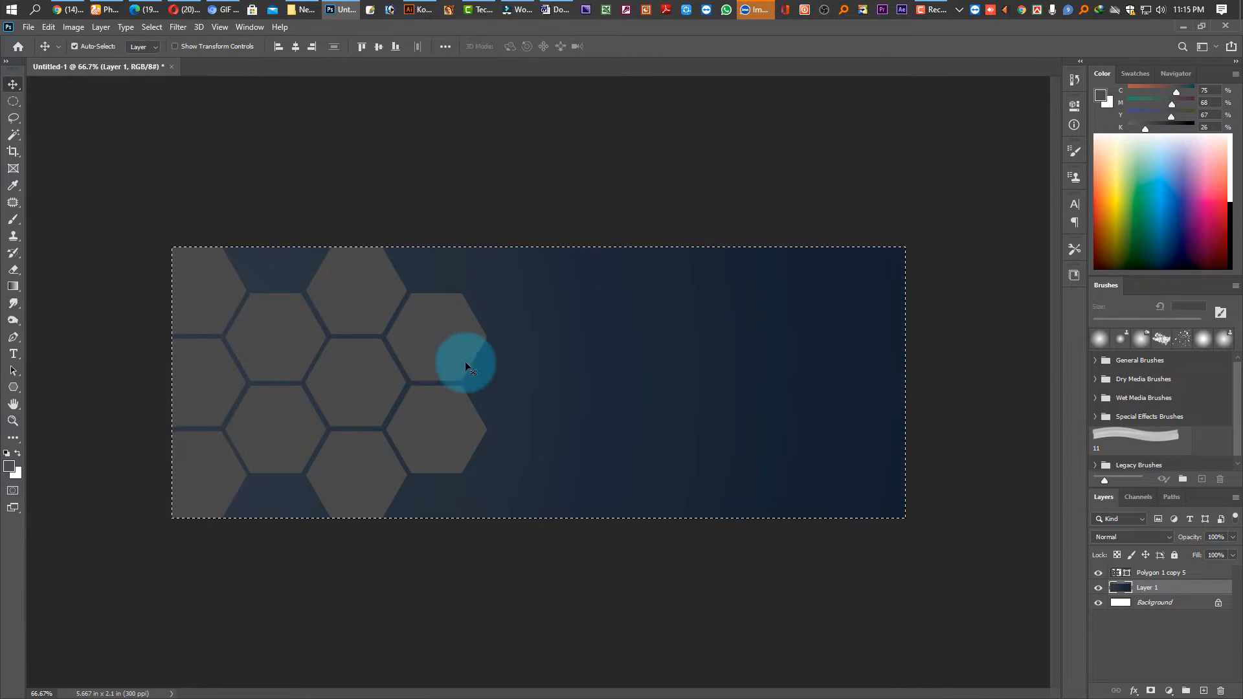
left_click_drag(481, 365, 408, 355)
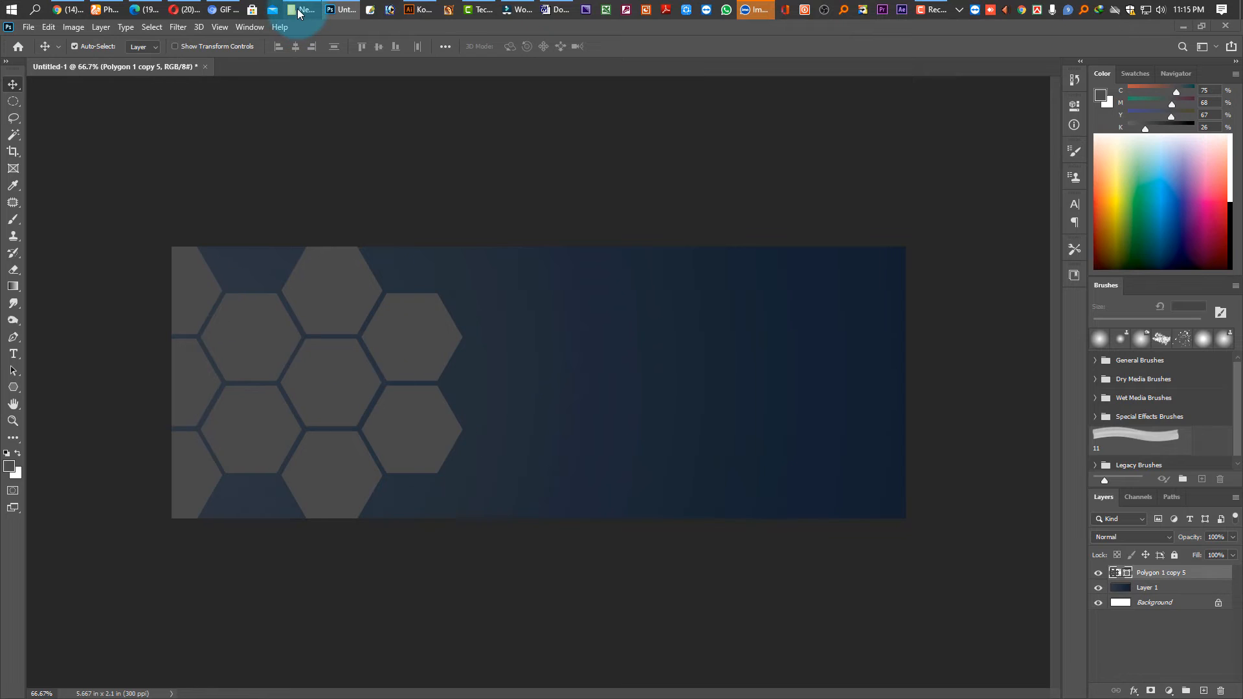
Step: Open Edit Photo.jpg and the LRM_EXPORT portrait PSD from New folder (2) in Photoshop
left_click(297, 9)
left_click(190, 191)
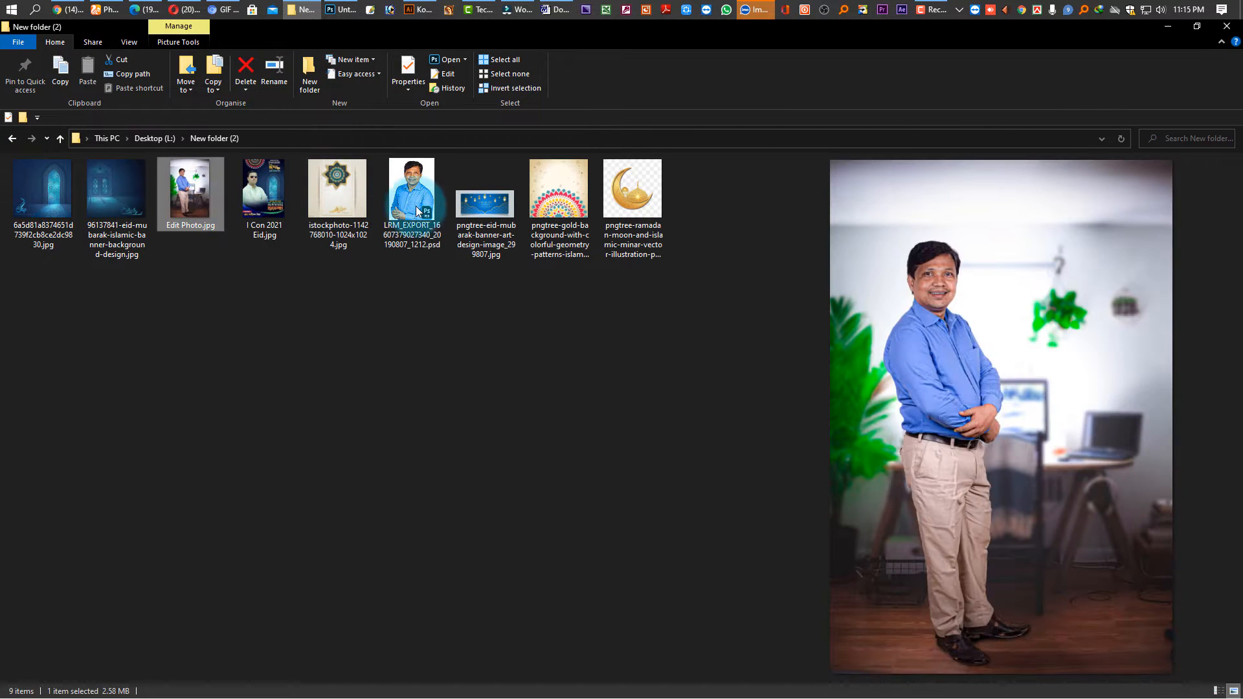
left_click(443, 188)
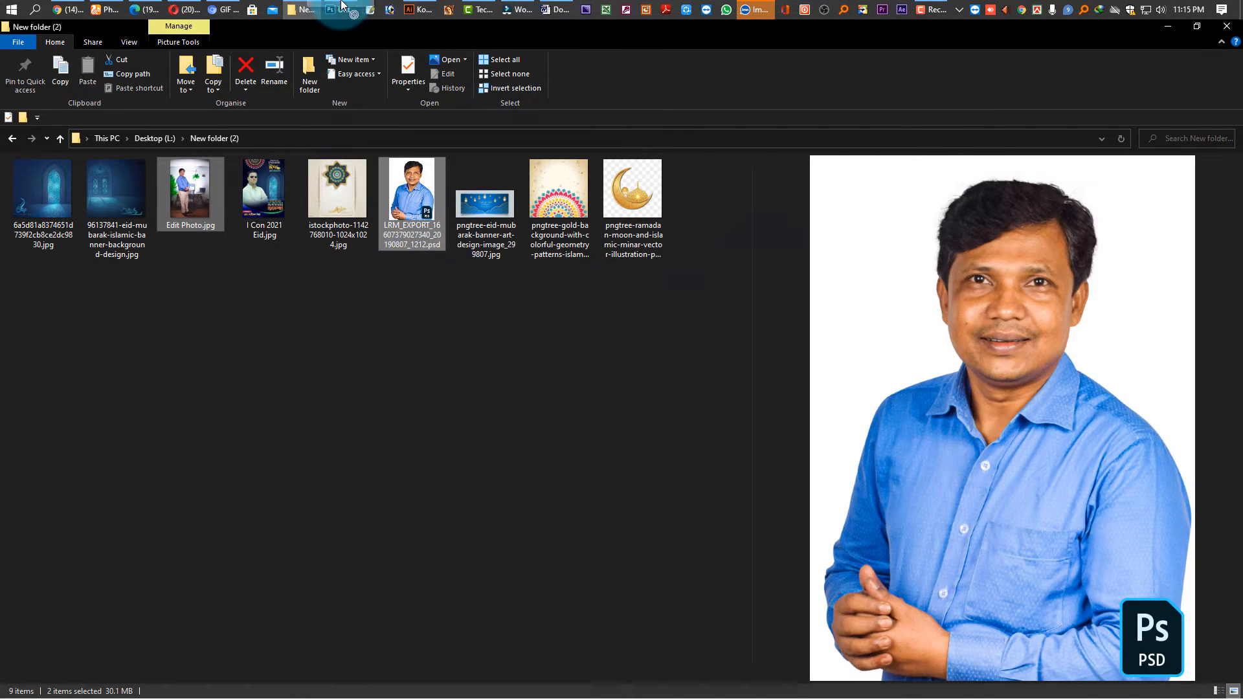
left_click(341, 9)
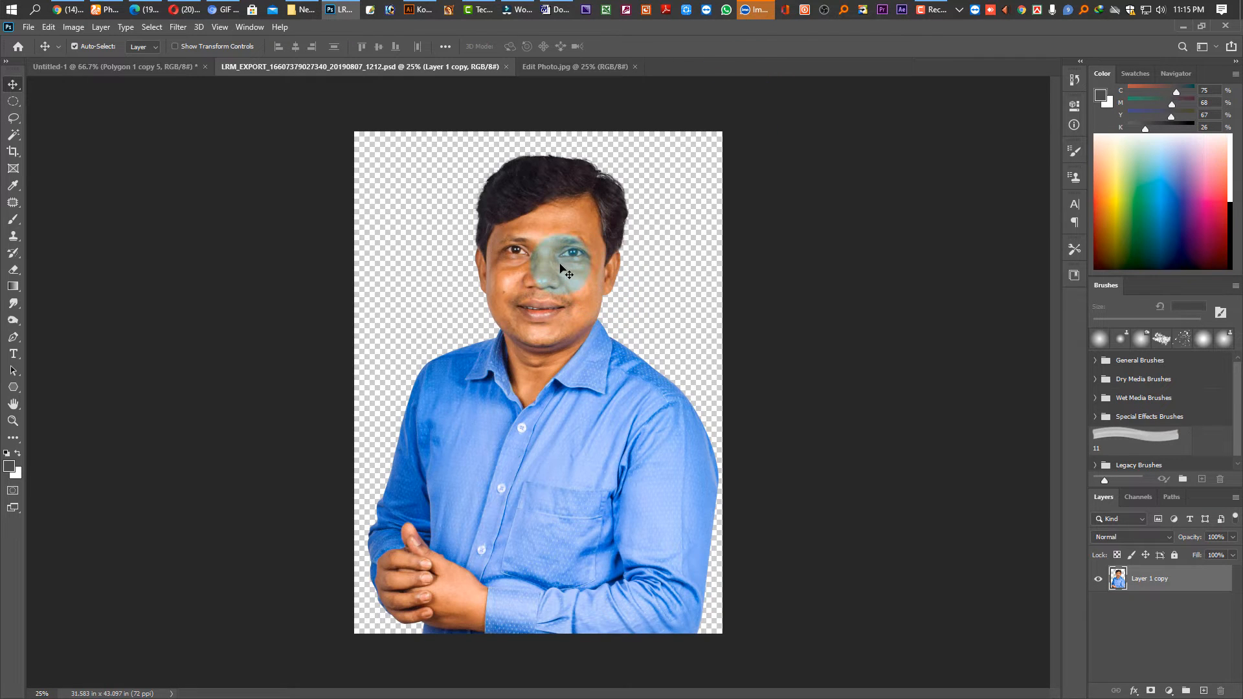
Step: Copy the cut-out portrait into the banner and scale it down to fit the canvas height at the right end
left_click_drag(567, 273, 777, 366)
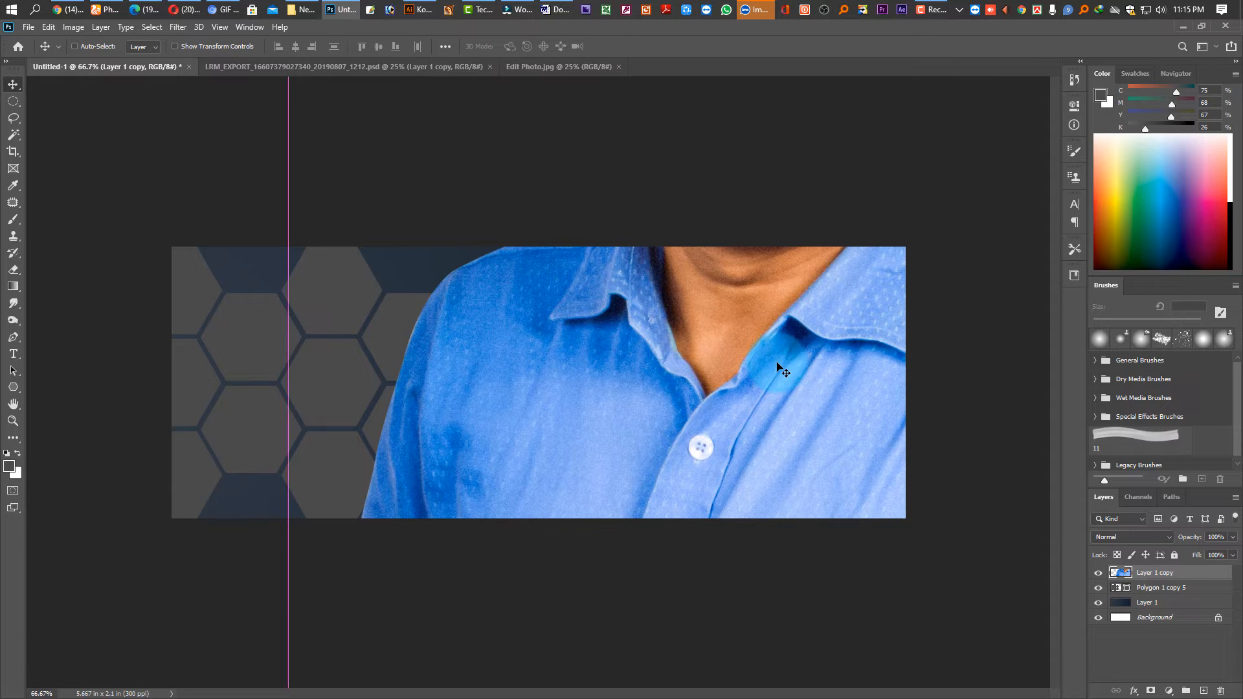
key("ctrl+t")
key("ctrl+0")
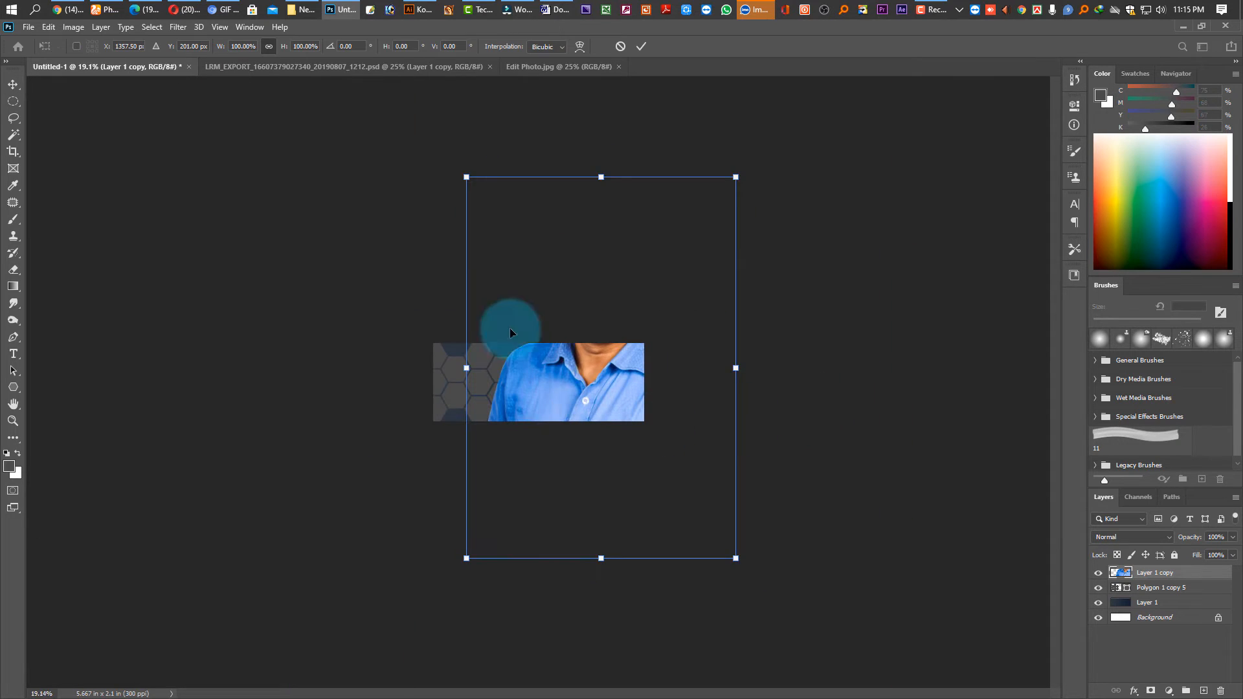
left_click_drag(602, 177, 601, 441)
left_click_drag(612, 506, 624, 402)
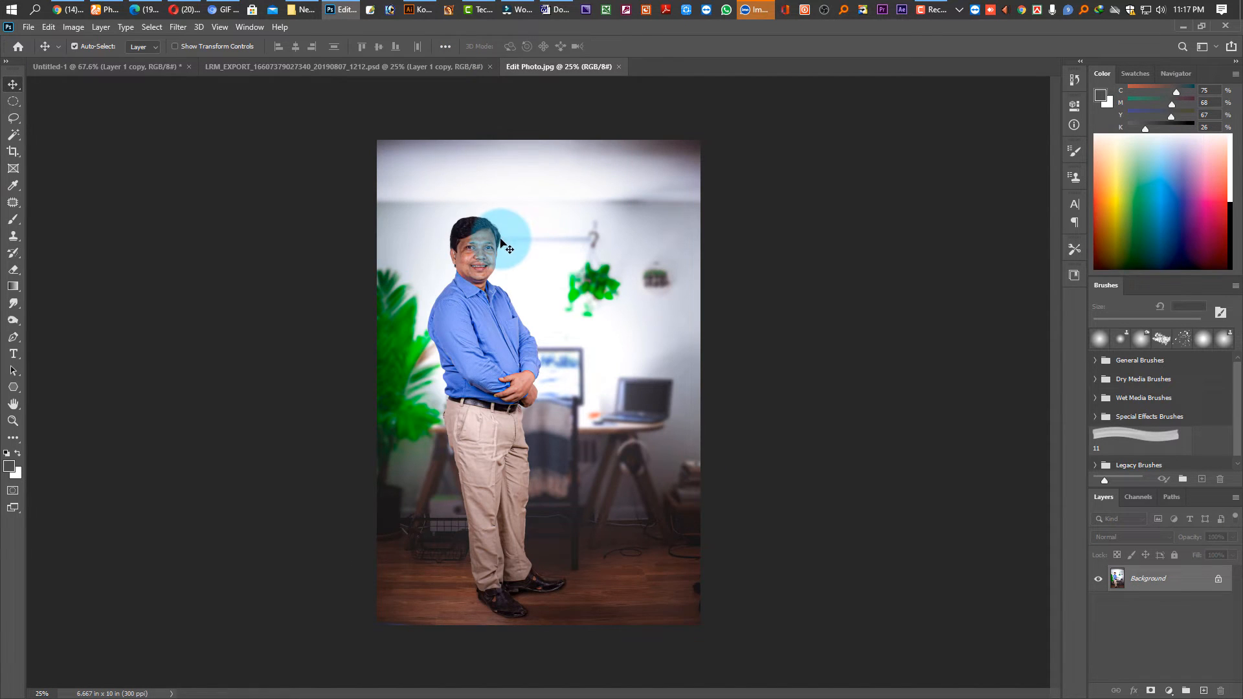
Step: Copy the Edit Photo.jpg office picture into the banner over the honeycomb
left_click_drag(501, 240, 161, 106)
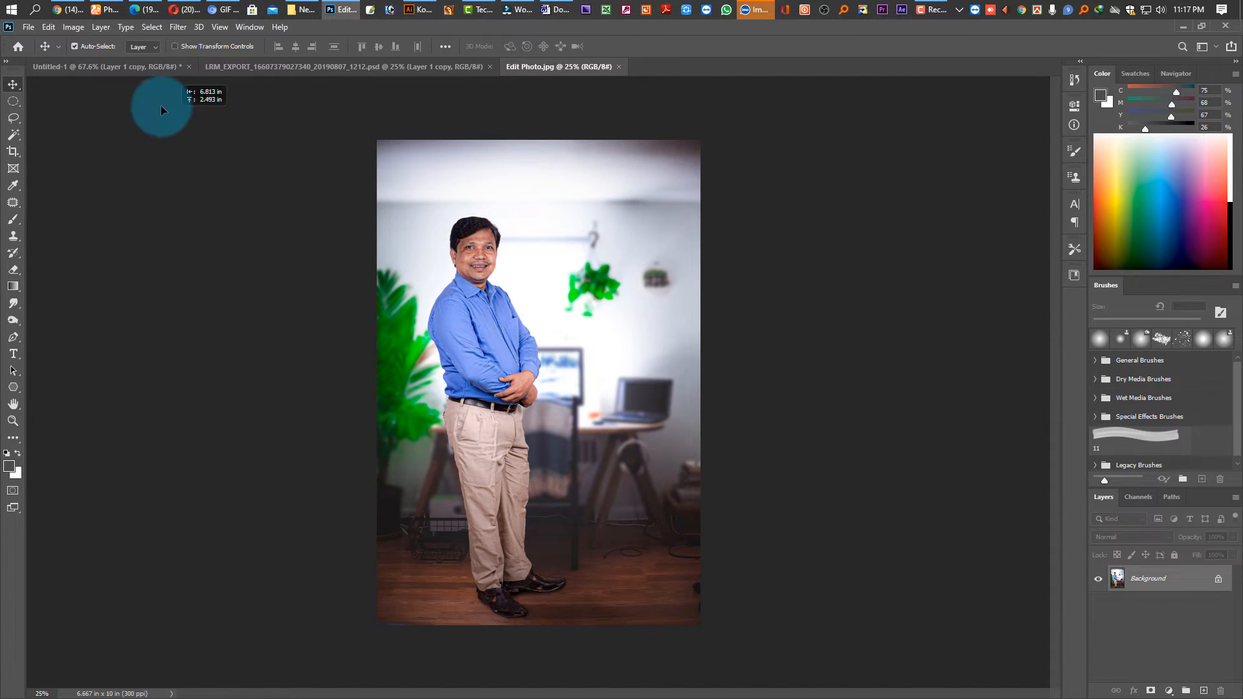
left_click_drag(147, 64, 347, 369)
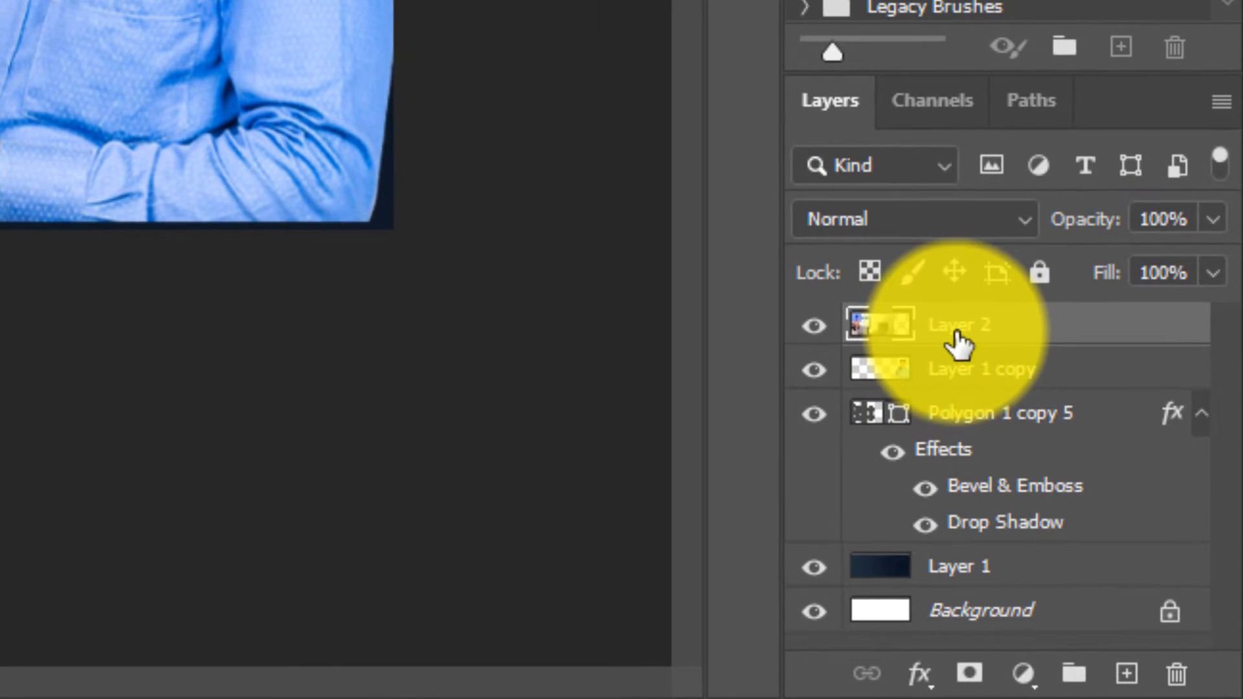
Step: Stack Layer 2 below Layer 1 copy and clip it to the Polygon 1 copy 5 hexagon shape
left_click_drag(957, 343, 985, 356)
left_click(981, 379)
left_click(902, 370, "ctrl")
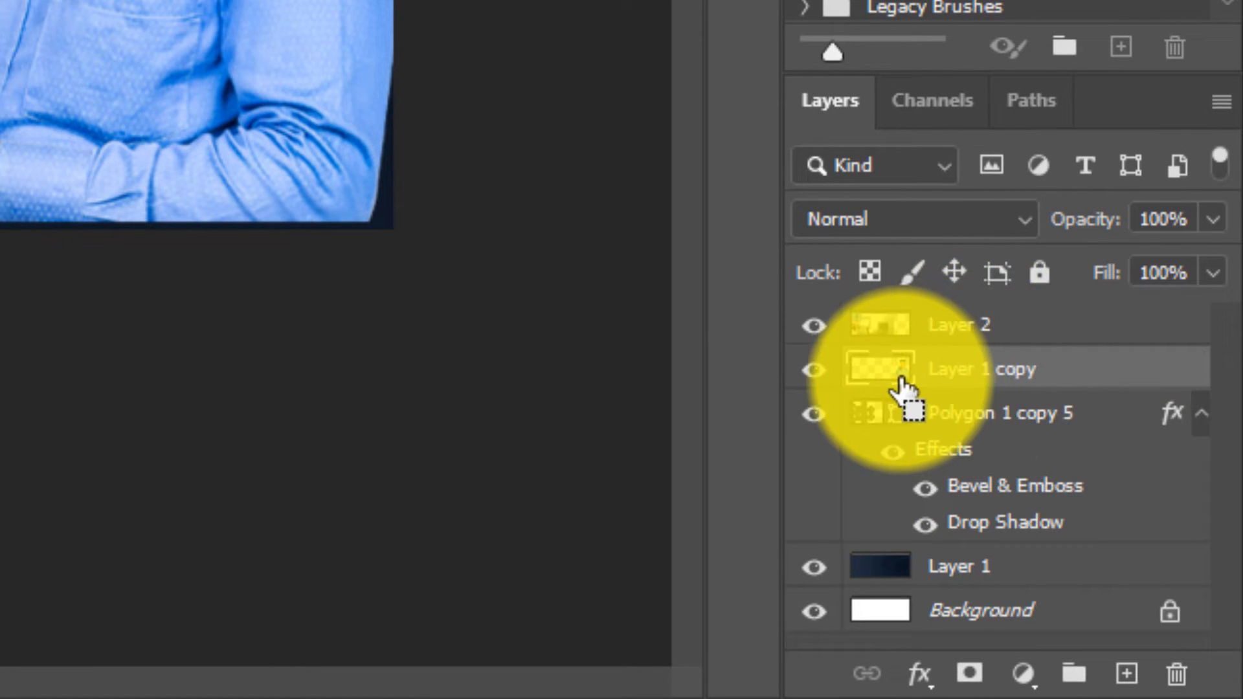
key("ctrl+d")
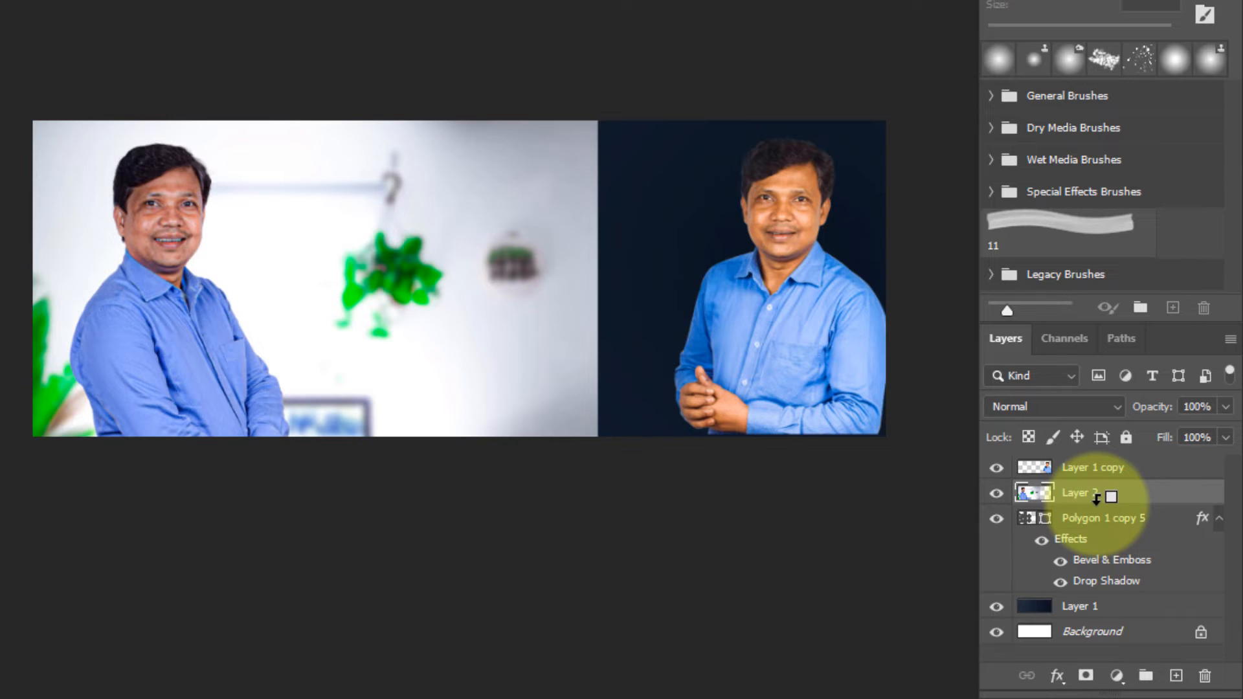
left_click(1096, 497, "alt")
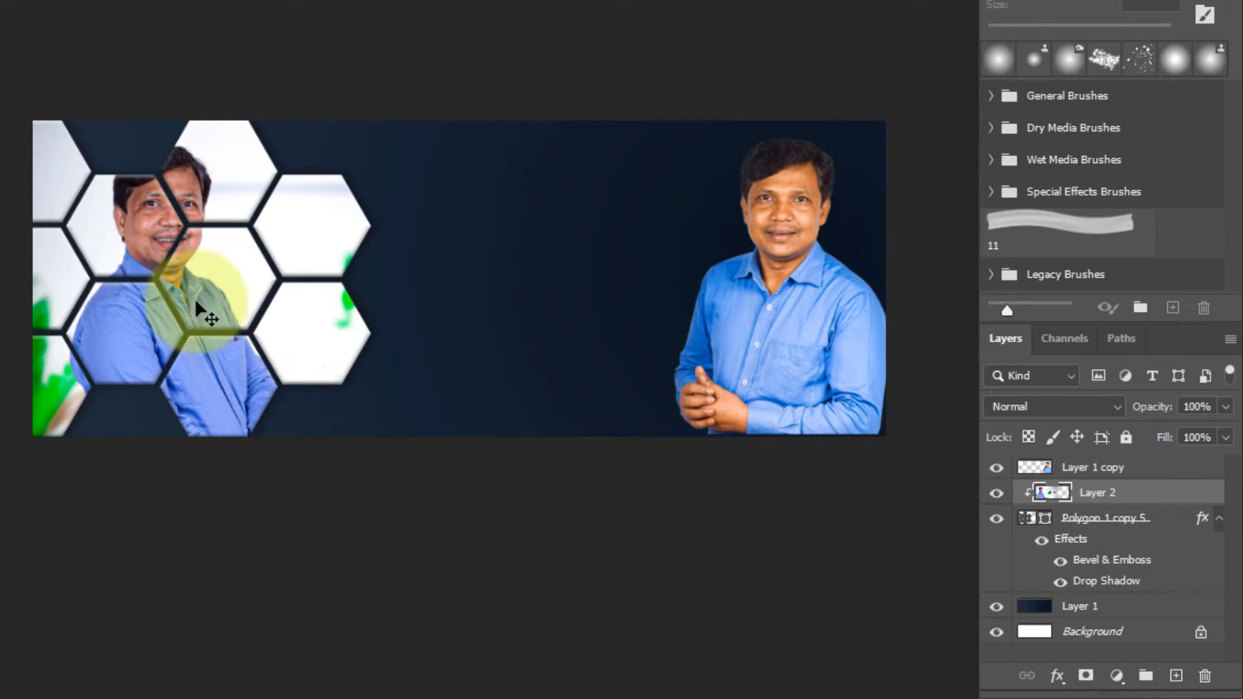
Step: Reposition and scale down the clipped office photo so the man's head and upper body sit inside the honeycomb
left_click_drag(225, 290, 191, 322)
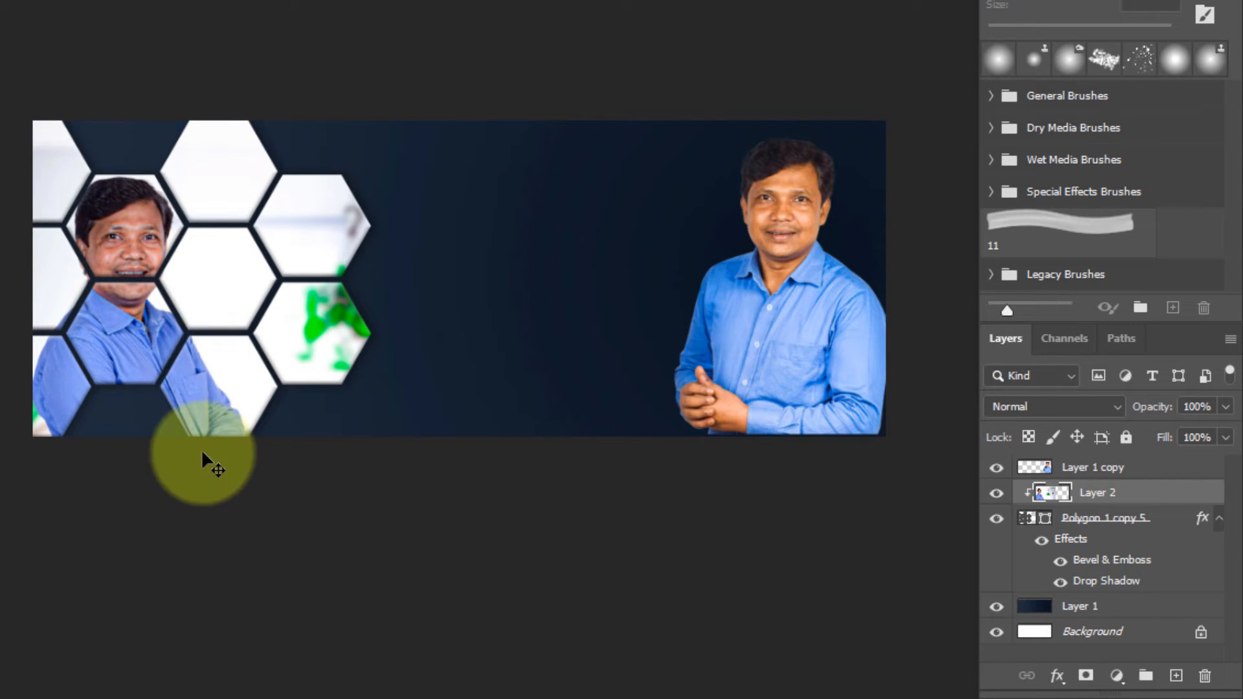
key("ctrl+t")
scroll(228, 564, "down", 4)
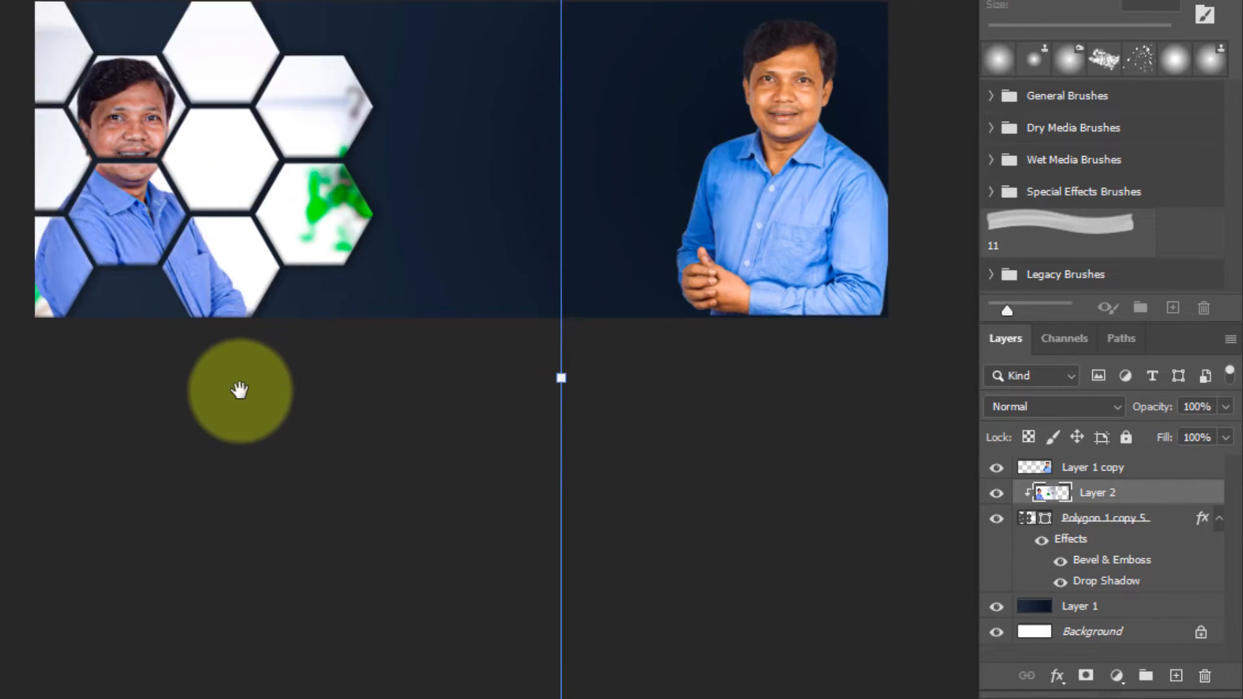
scroll(234, 619, "down", 2)
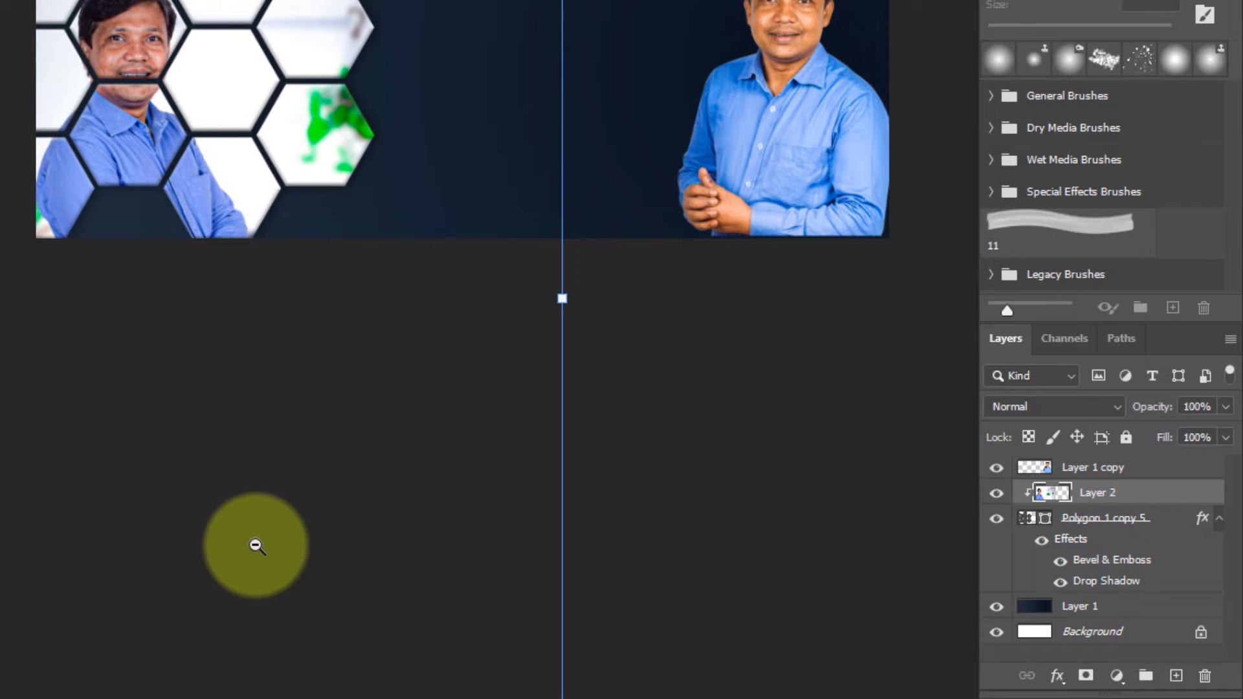
scroll(246, 518, "down", 1)
scroll(237, 499, "down", 1)
left_click_drag(246, 667, 237, 536)
left_click_drag(221, 358, 211, 368)
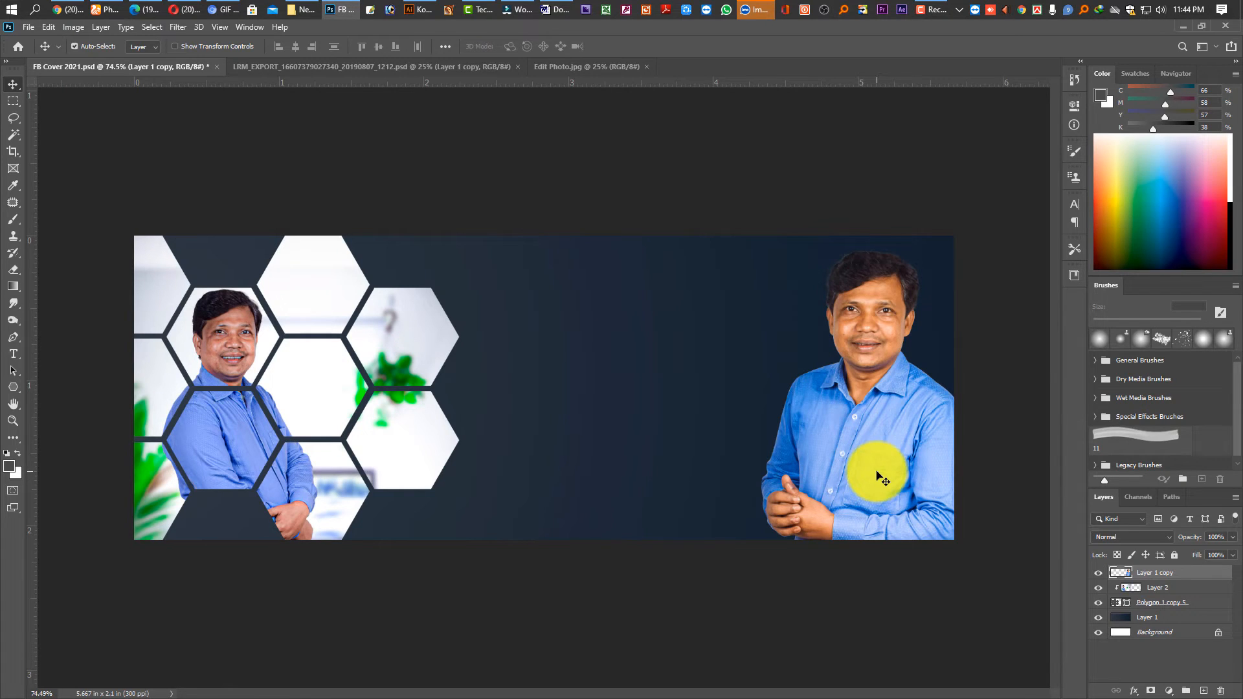
Step: Scale the cut-out portrait on Layer 1 copy down to about 80.64%, keeping it at the banner's right end
key("ctrl+t")
left_click_drag(867, 541, 895, 479)
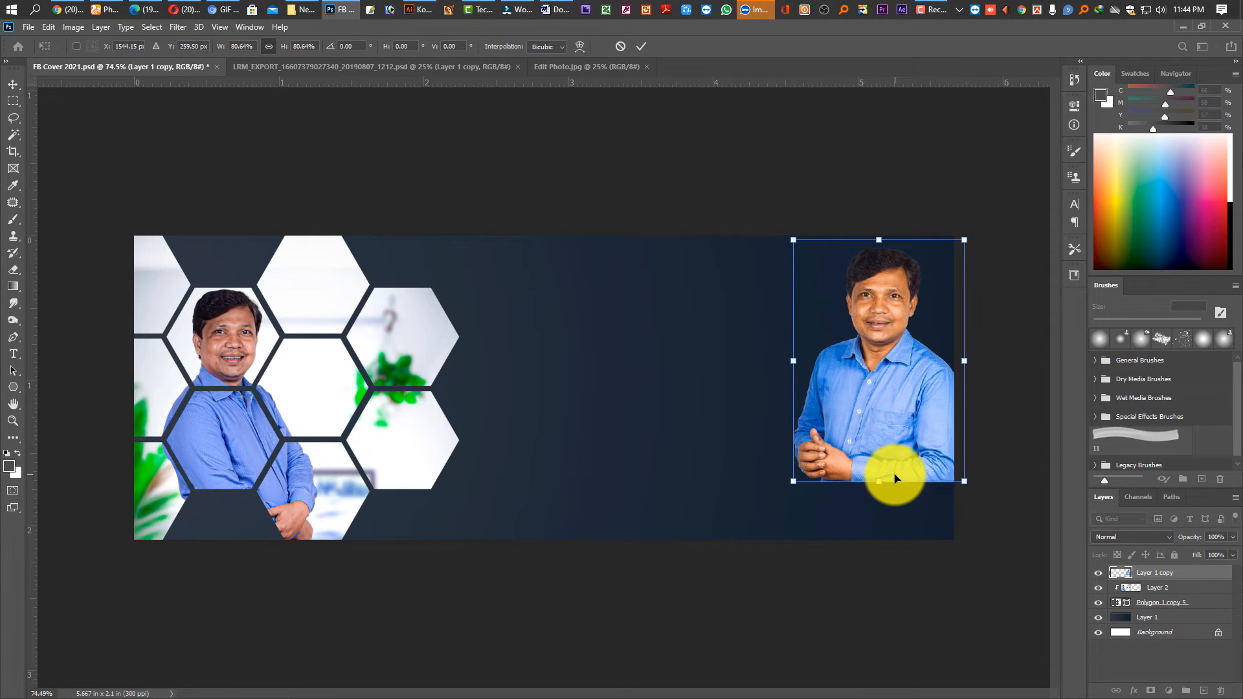
key("Return")
Step: Open the Gradient tool's editor for Layer 1 and expand the Grays presets
left_click(693, 472)
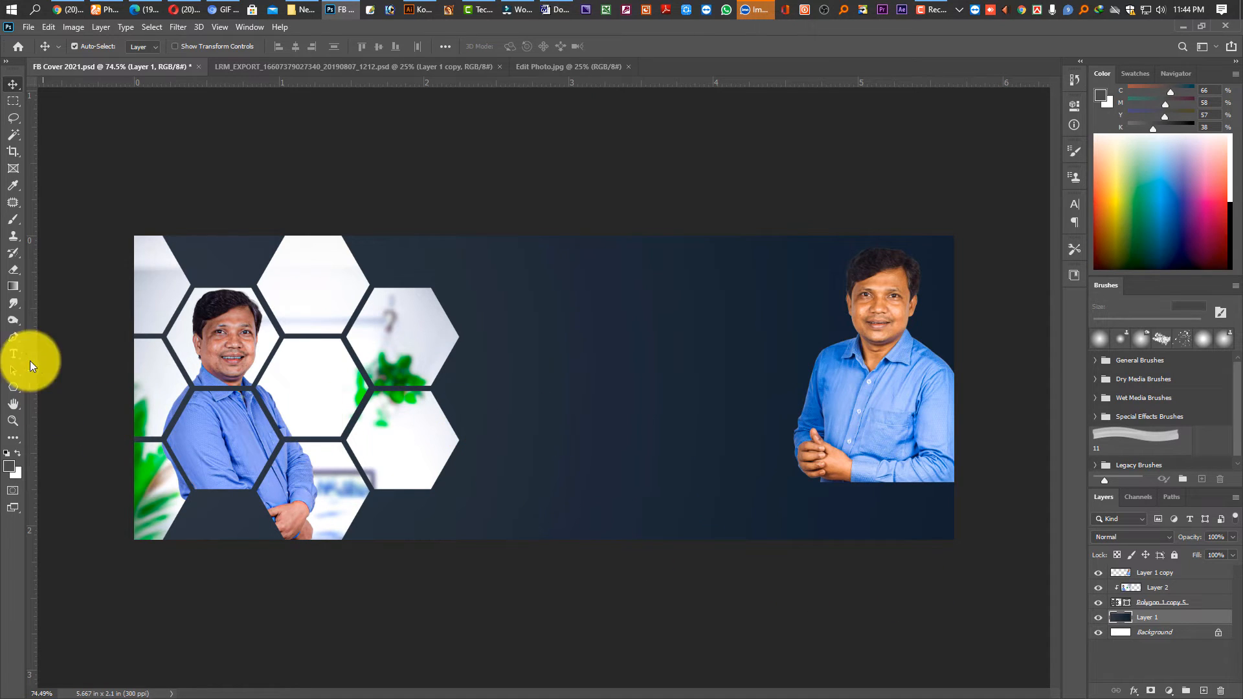
left_click(14, 286)
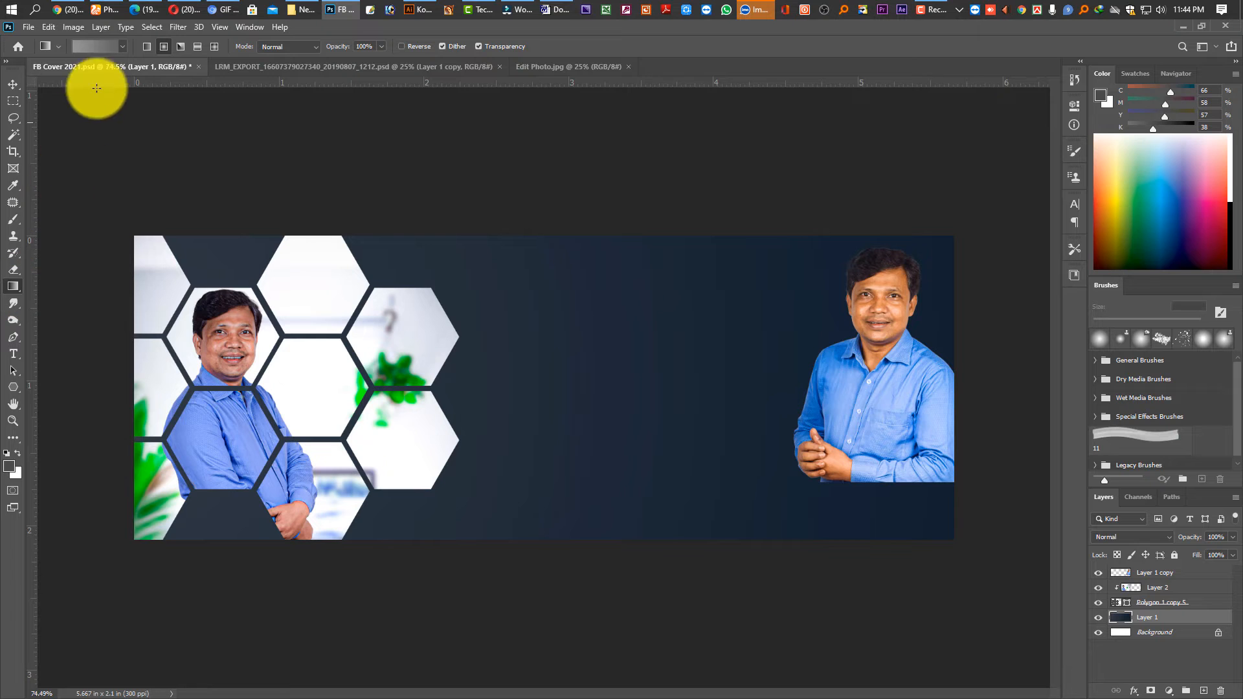
left_click(108, 48)
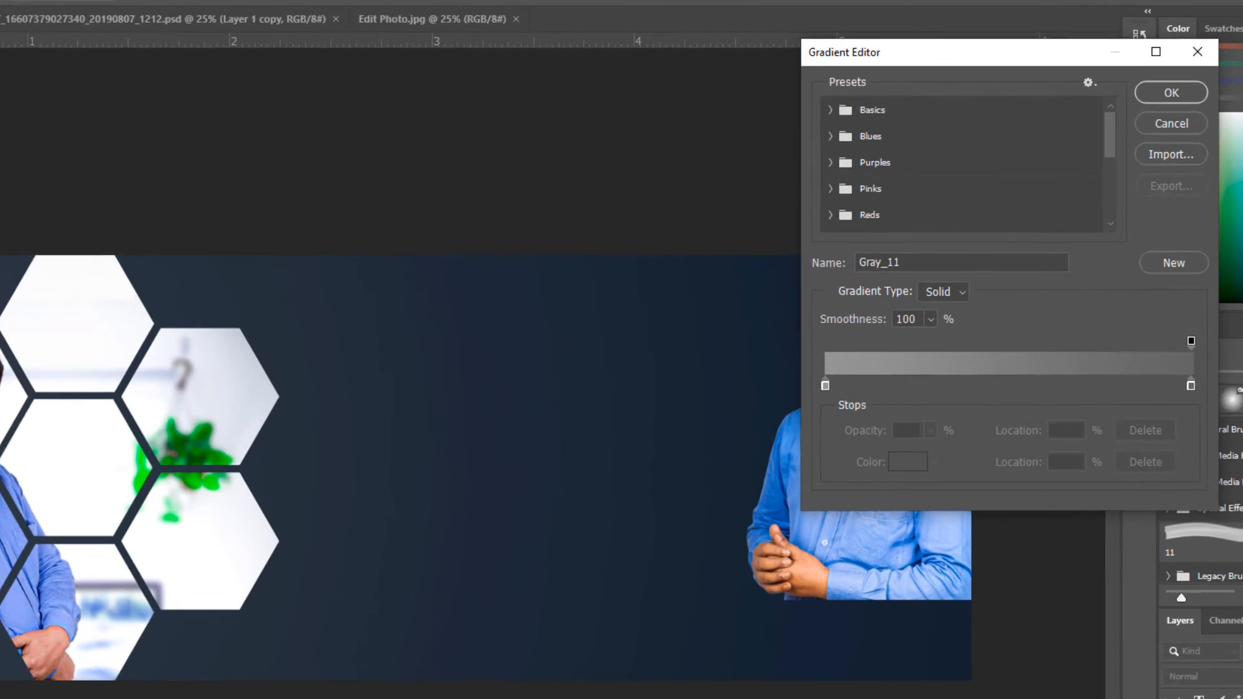
scroll(874, 180, "down", 5)
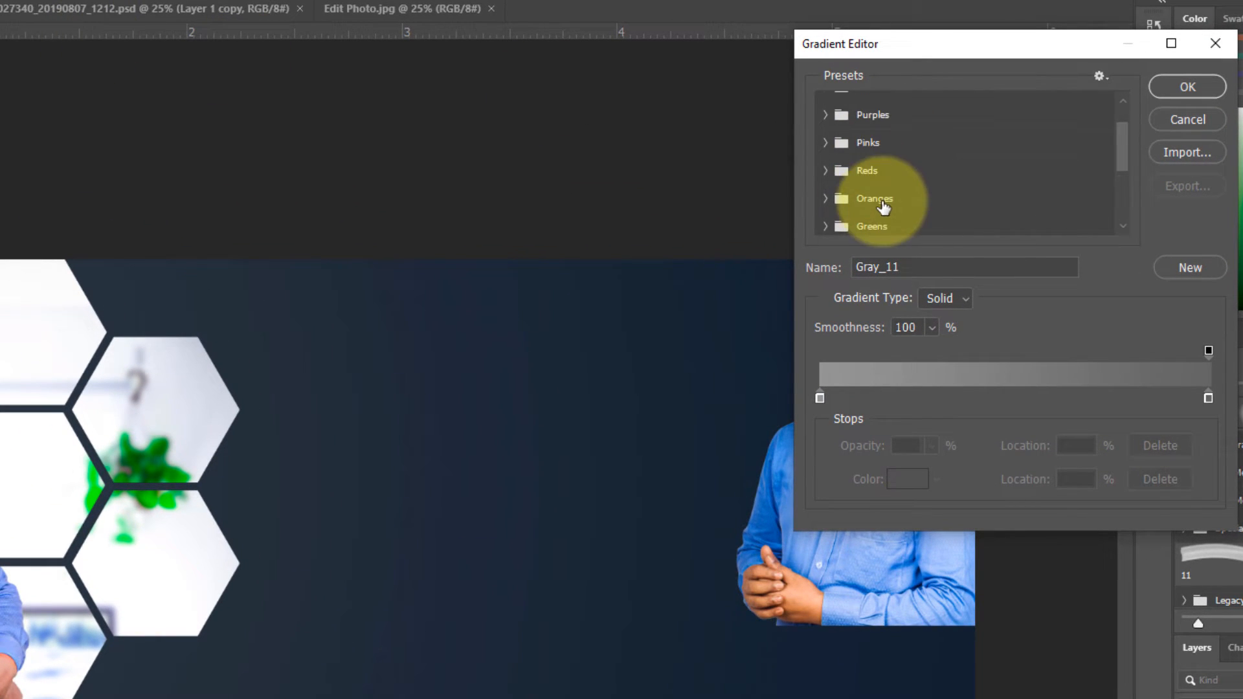
left_click(868, 165)
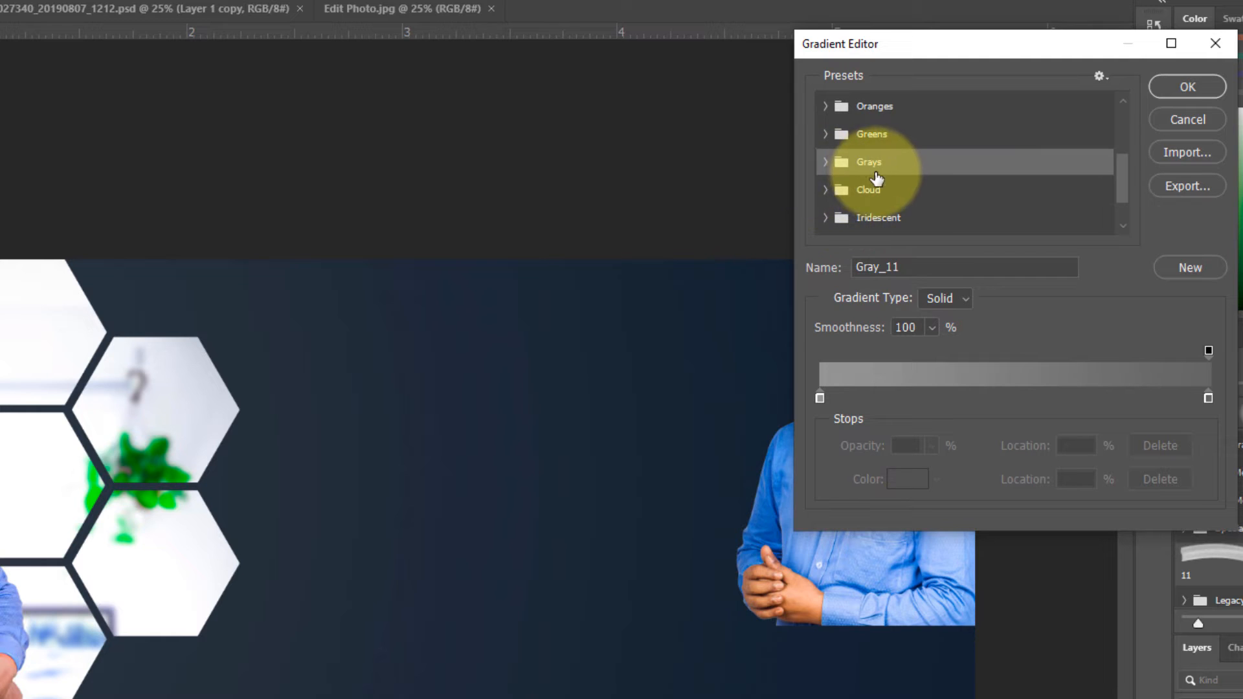
left_click(825, 163)
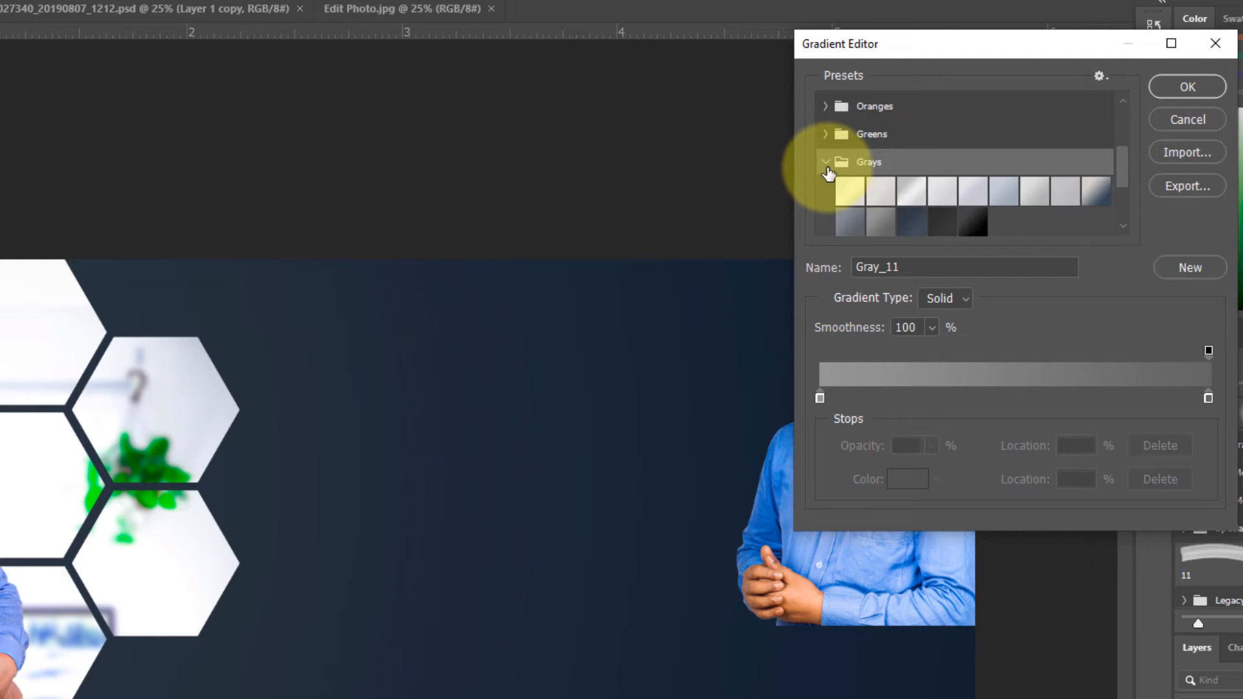
scroll(902, 209, "down", 1)
scroll(1020, 191, "down", 3)
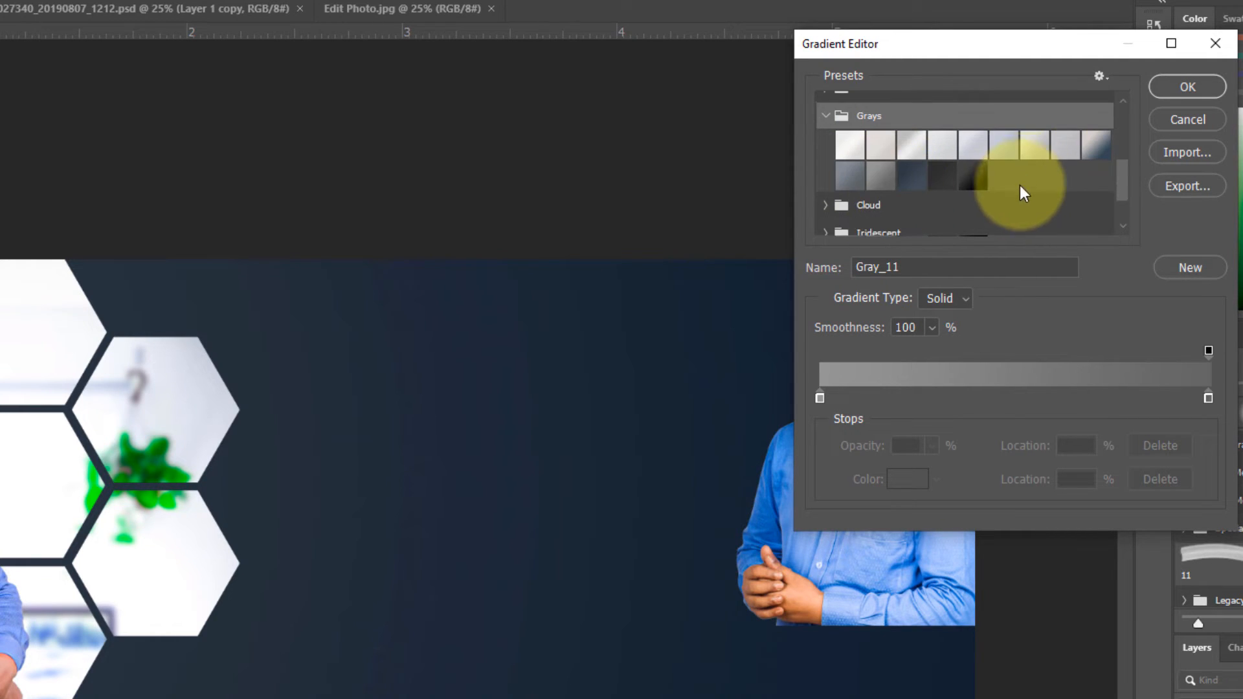
Step: Look through the Iridescent, Pastels and Neutrals gradient presets for a background option
left_click(826, 166)
scroll(868, 194, "down", 3)
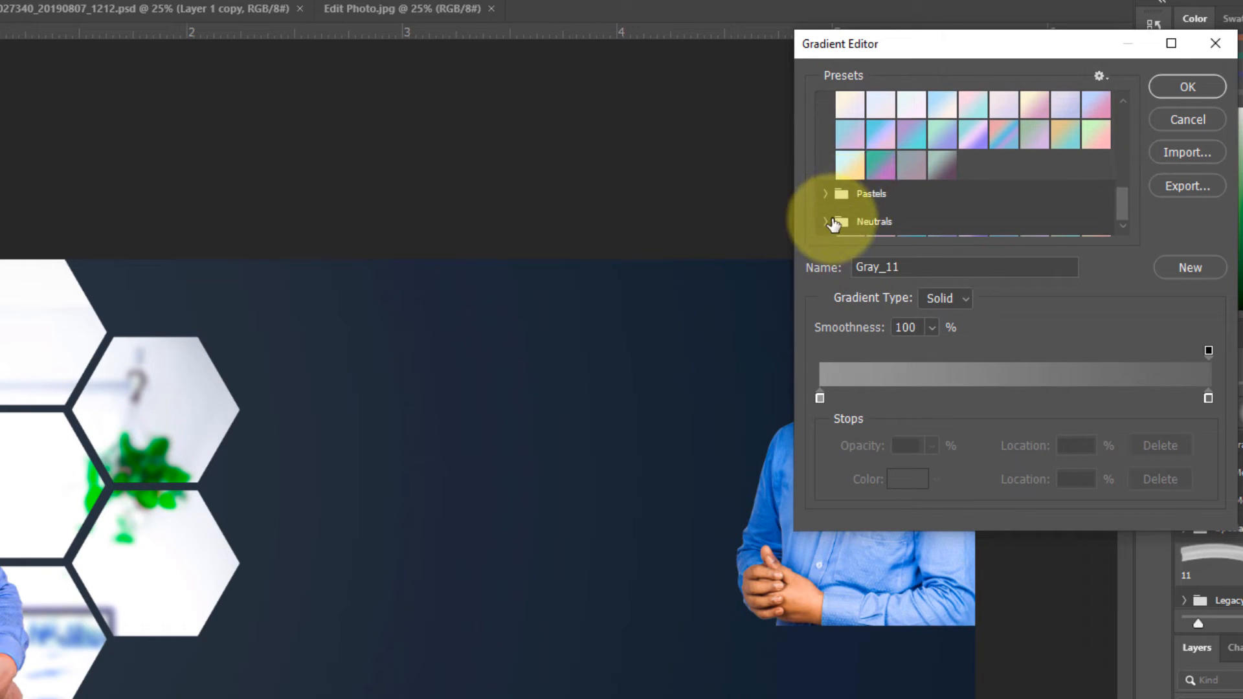
scroll(936, 215, "down", 1)
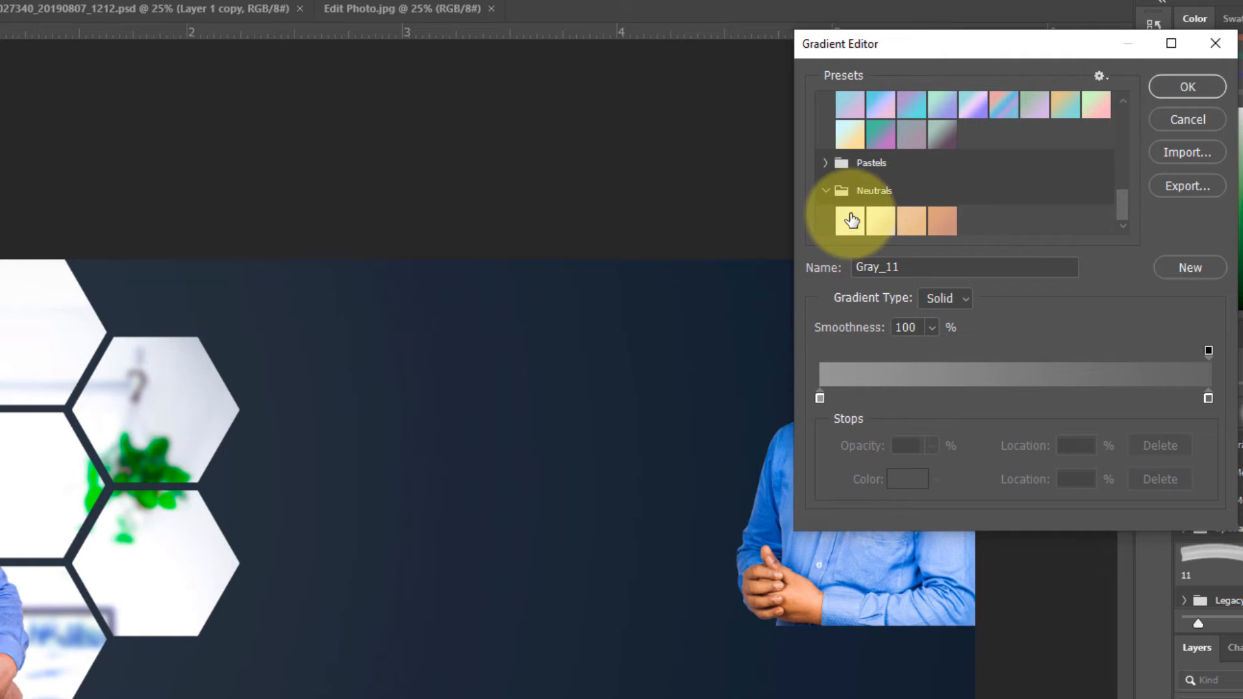
scroll(842, 219, "up", 2)
left_click(830, 209)
scroll(939, 216, "down", 1)
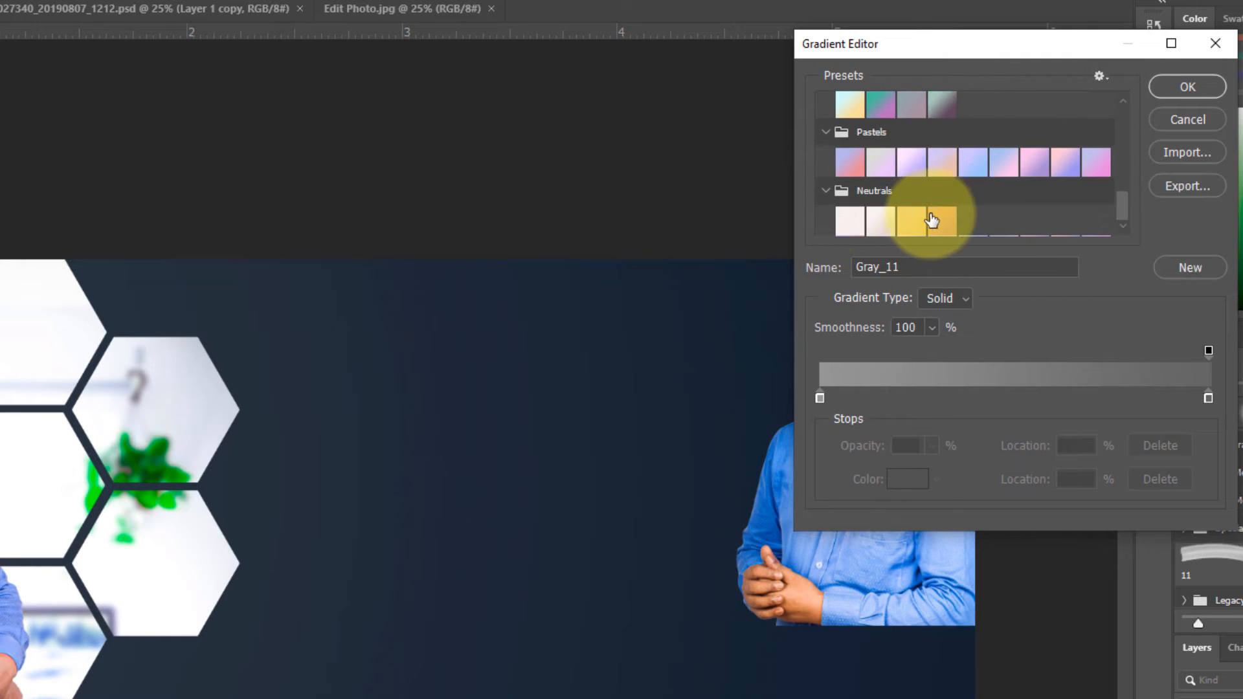
scroll(919, 217, "up", 2)
scroll(907, 214, "up", 5)
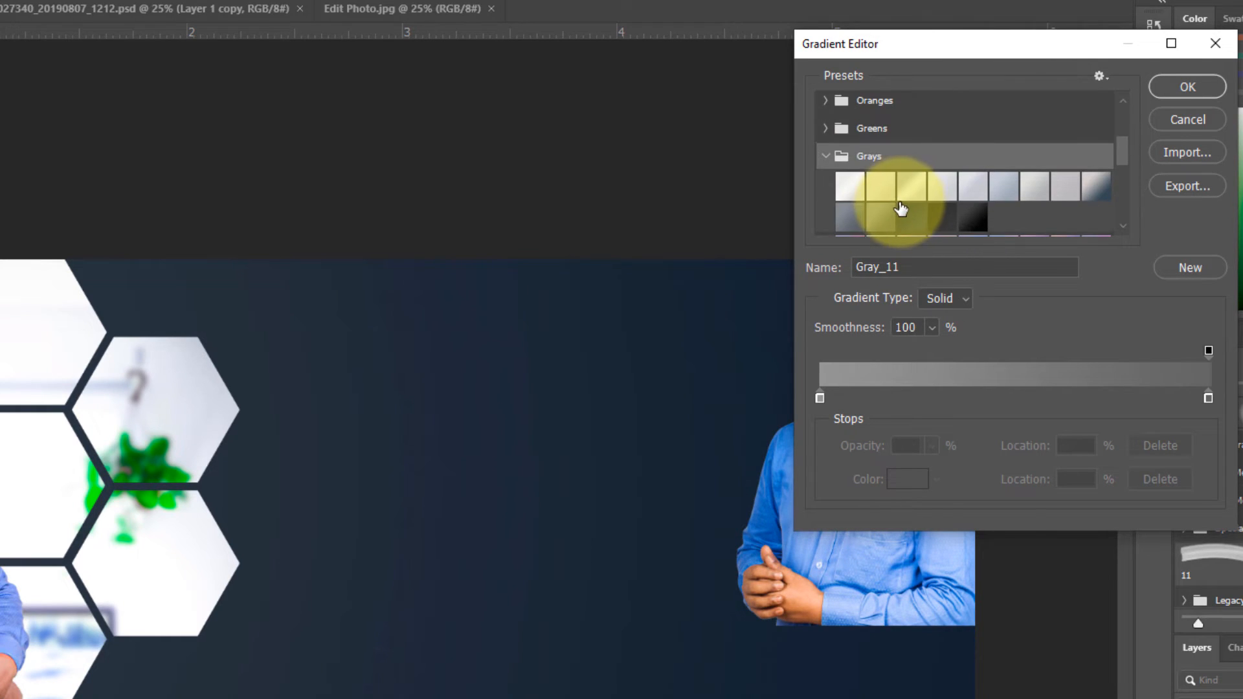
Step: Set the gradient to the Gray_09 preset after trying Gray_01
left_click(856, 193)
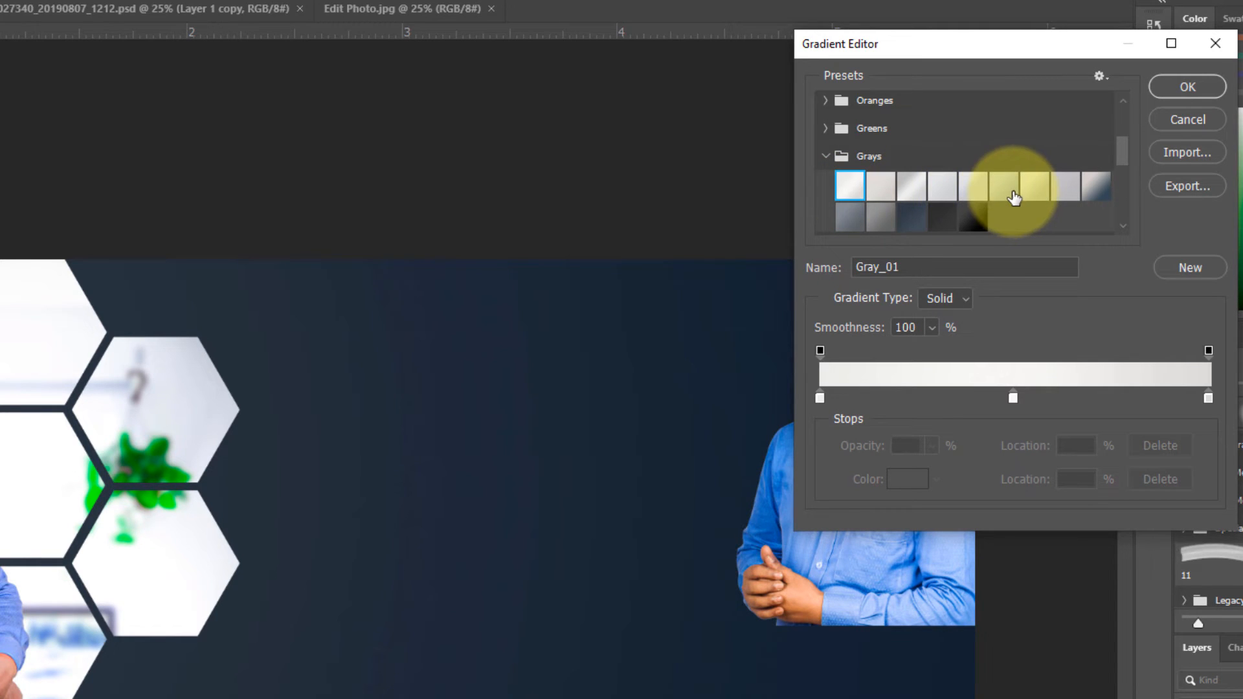
left_click(1103, 194)
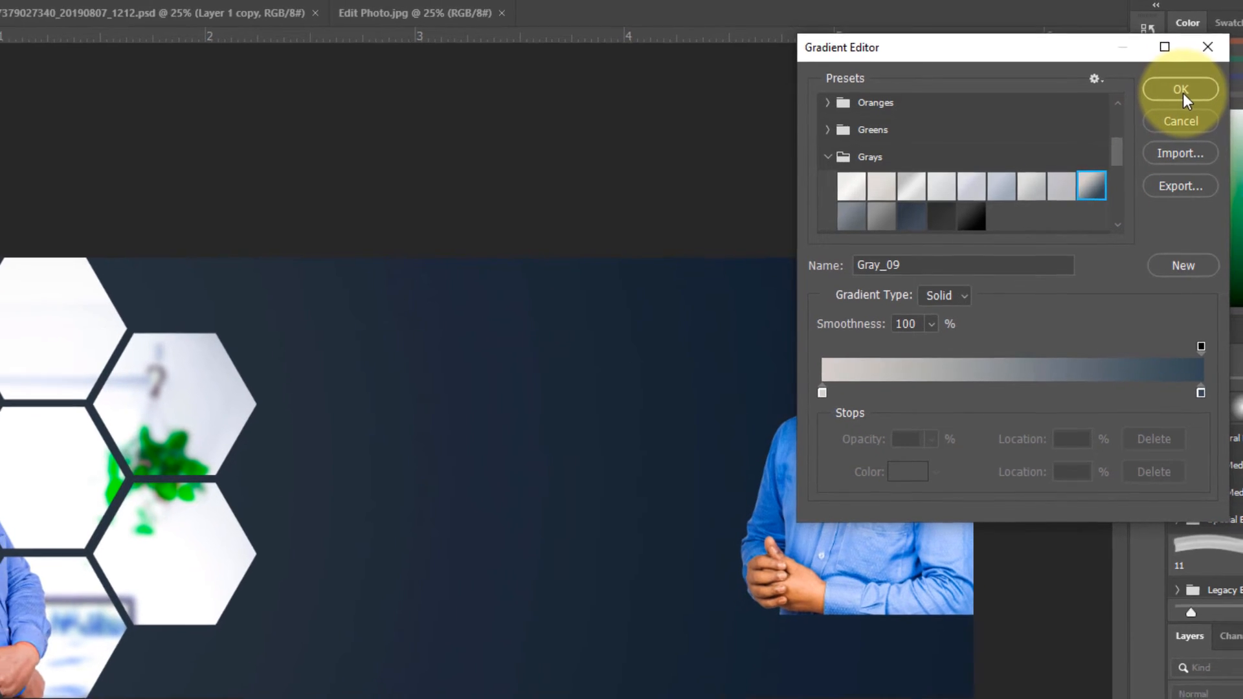
left_click(1187, 87)
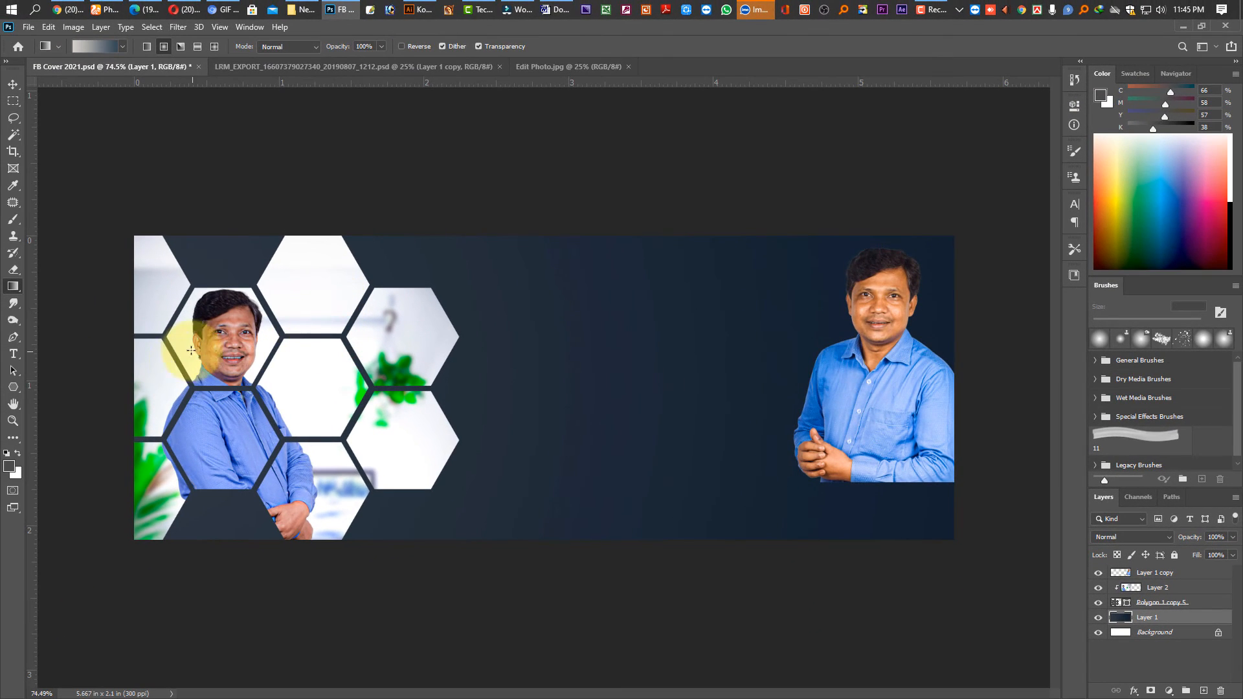
Step: Try a radial Gray_09 fill on Layer 1 from the banner's left edge to its middle, and undo it
left_click_drag(133, 390, 629, 390)
key("ctrl+z")
key("ctrl+z")
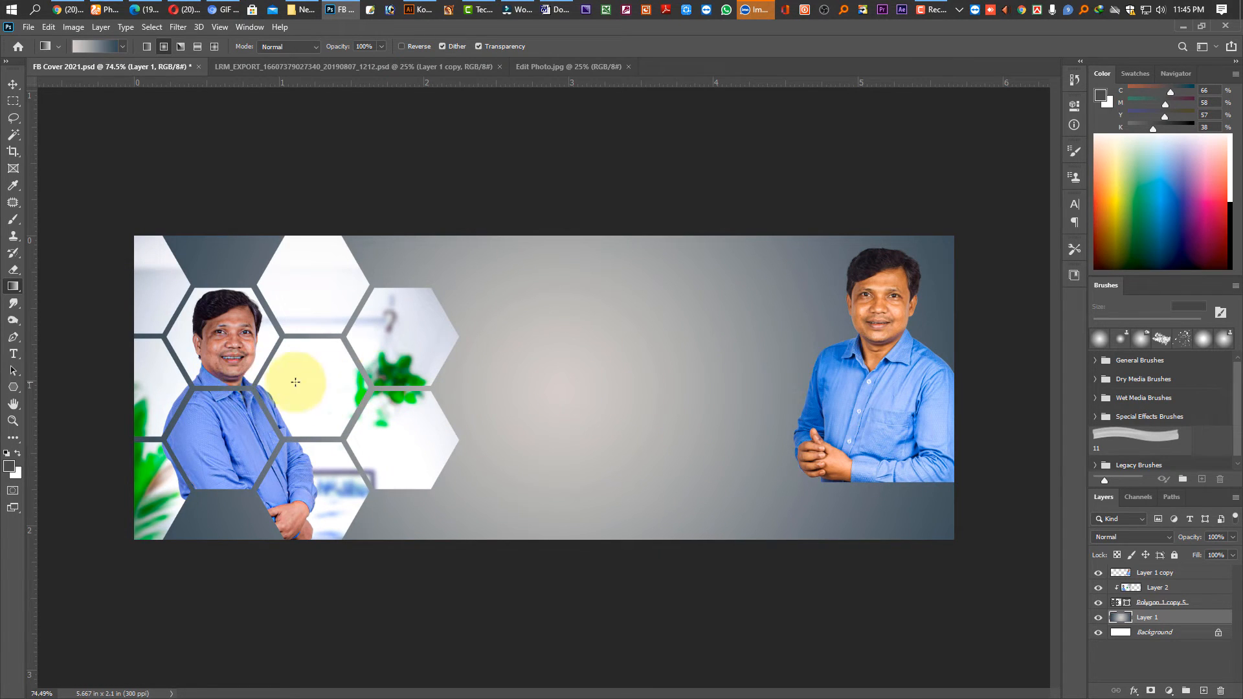
Step: Brighten the gradient background on Layer 1 with Levels, lowering the white input level to about 218
key("v")
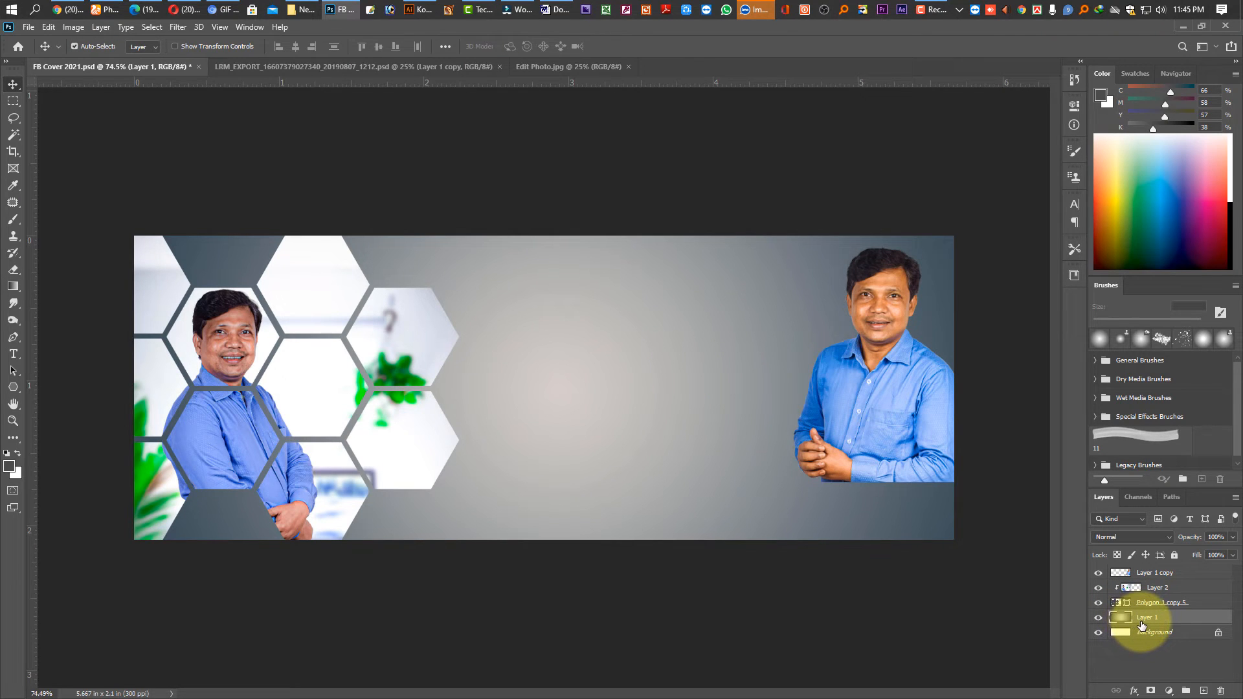
key("ctrl+l")
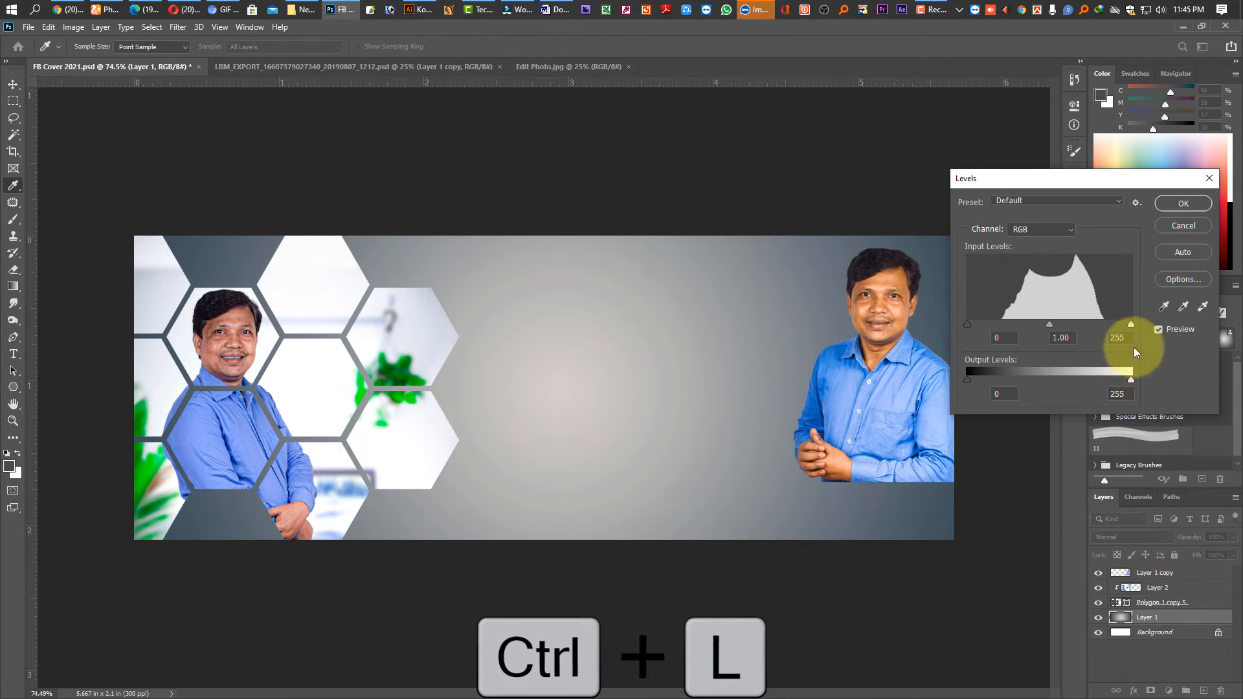
left_click_drag(1129, 325, 1107, 327)
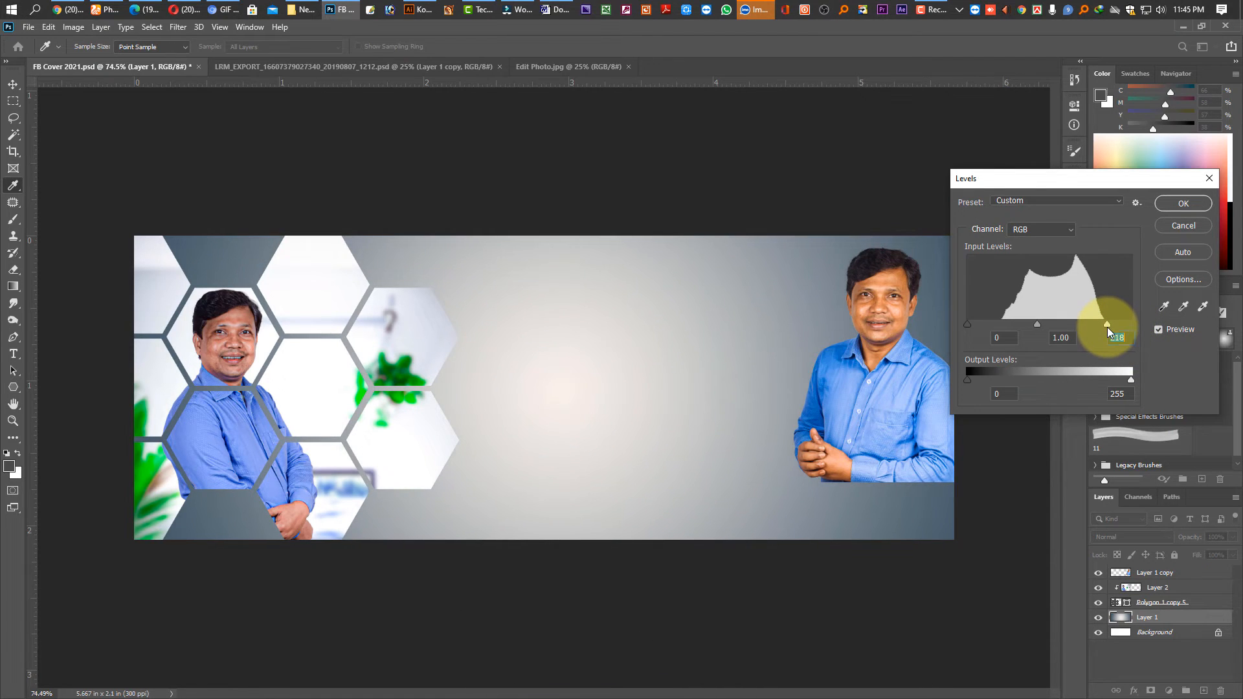
left_click(1181, 206)
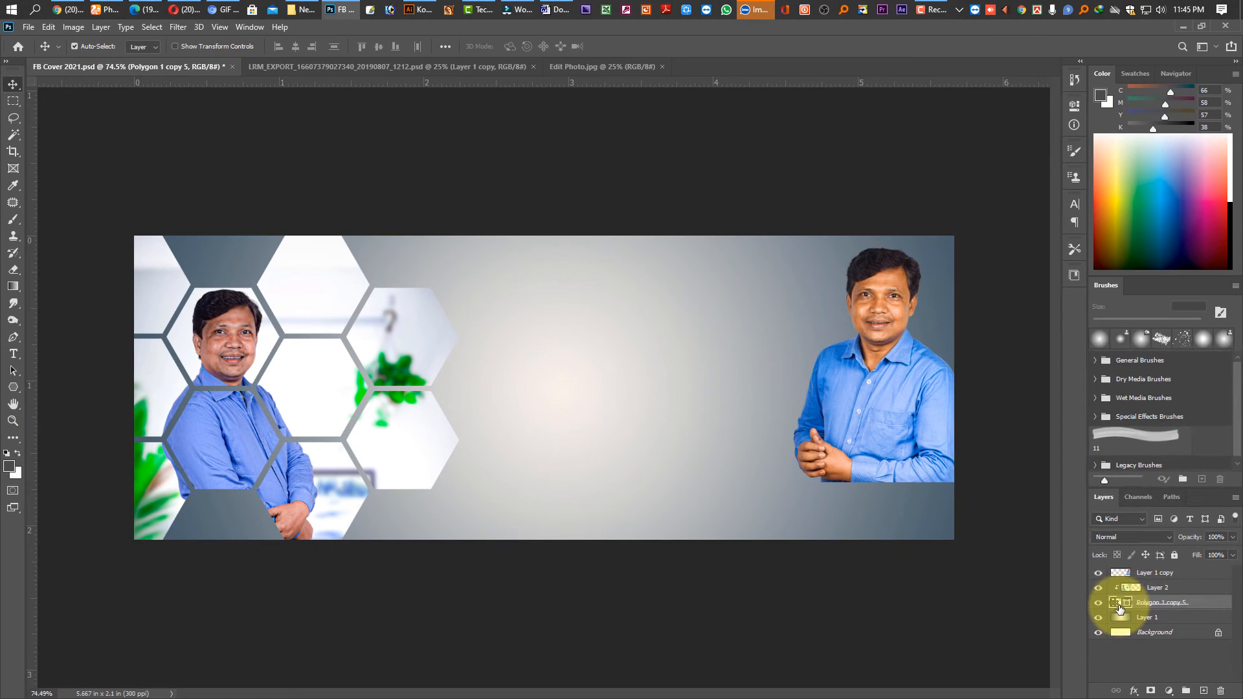
Step: Add a drop shadow to the honeycomb shape layer with 31% opacity, 176° angle, 7 px distance and 21 px size
right_click(703, 485)
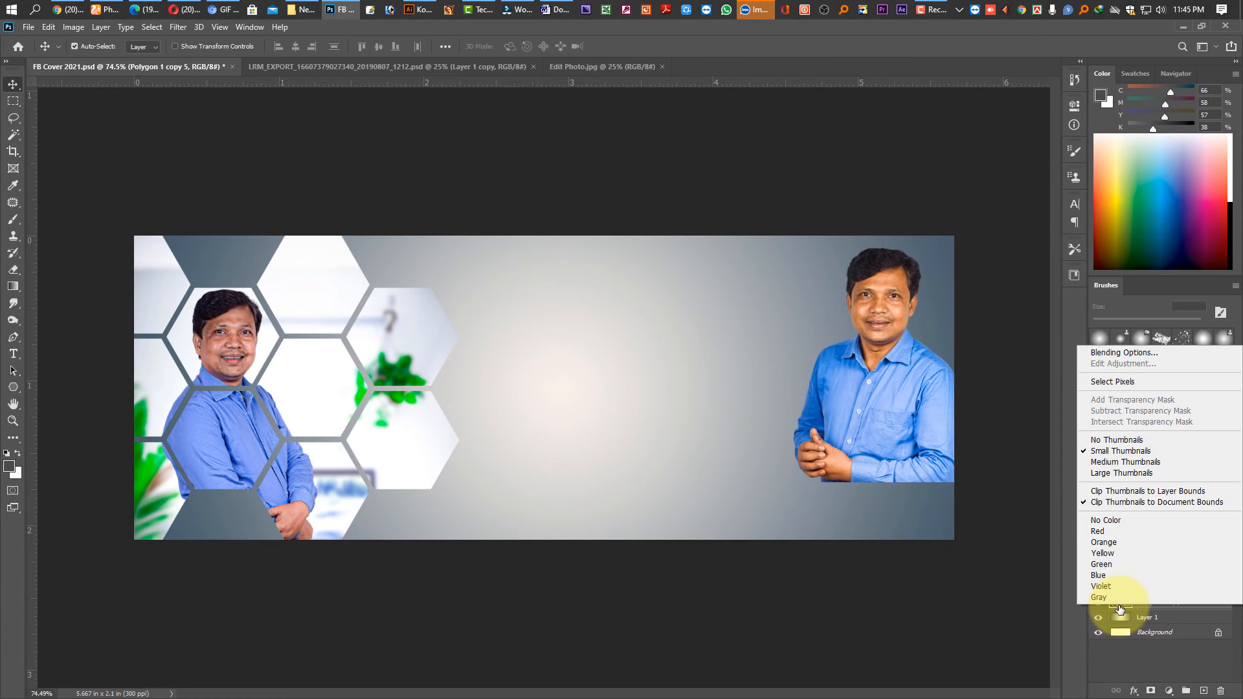
left_click(1111, 353)
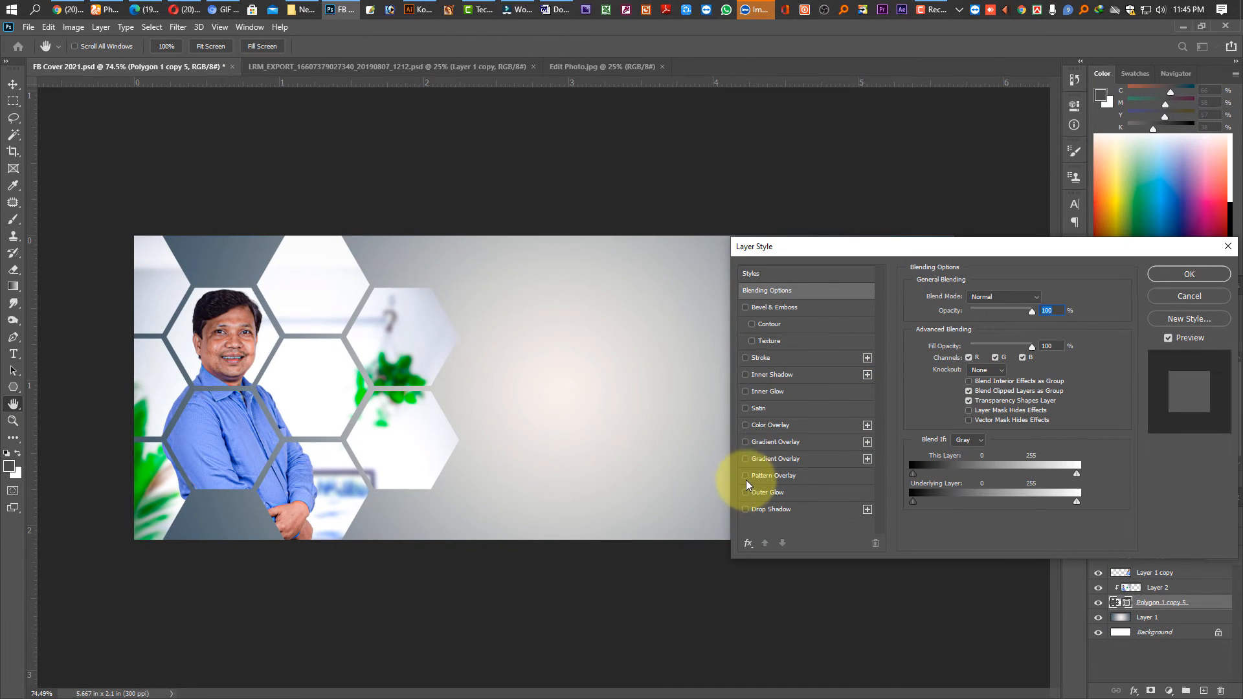
left_click(746, 510)
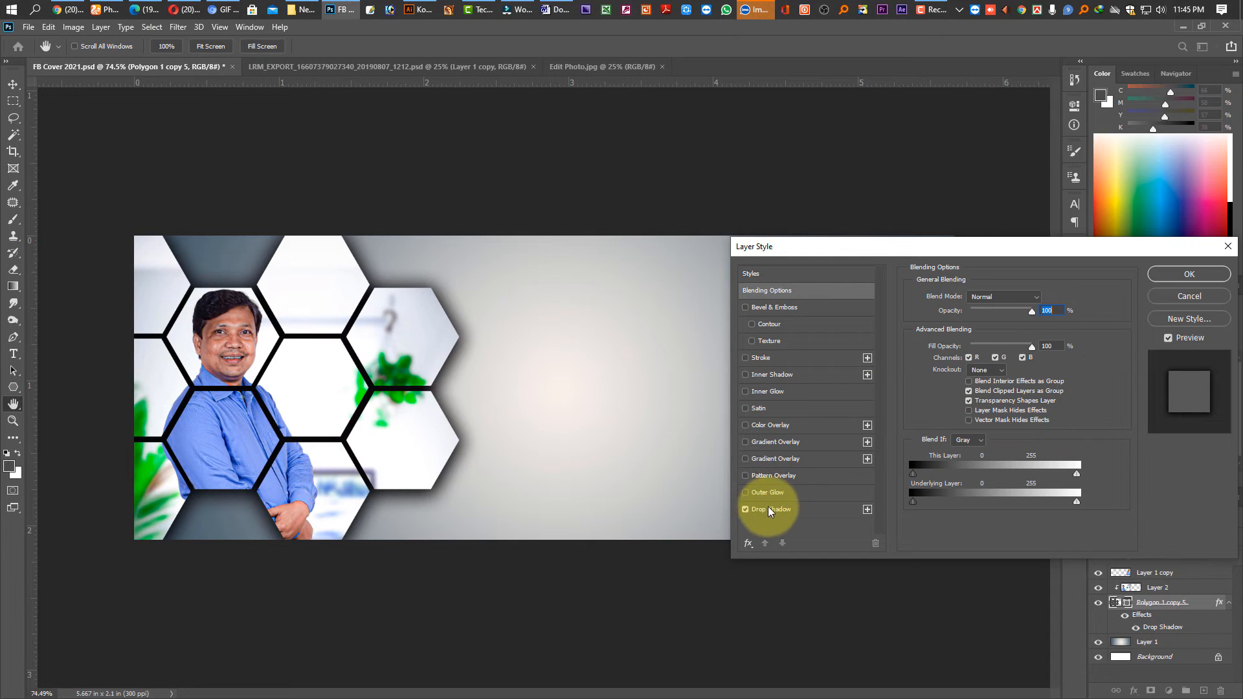
left_click(772, 509)
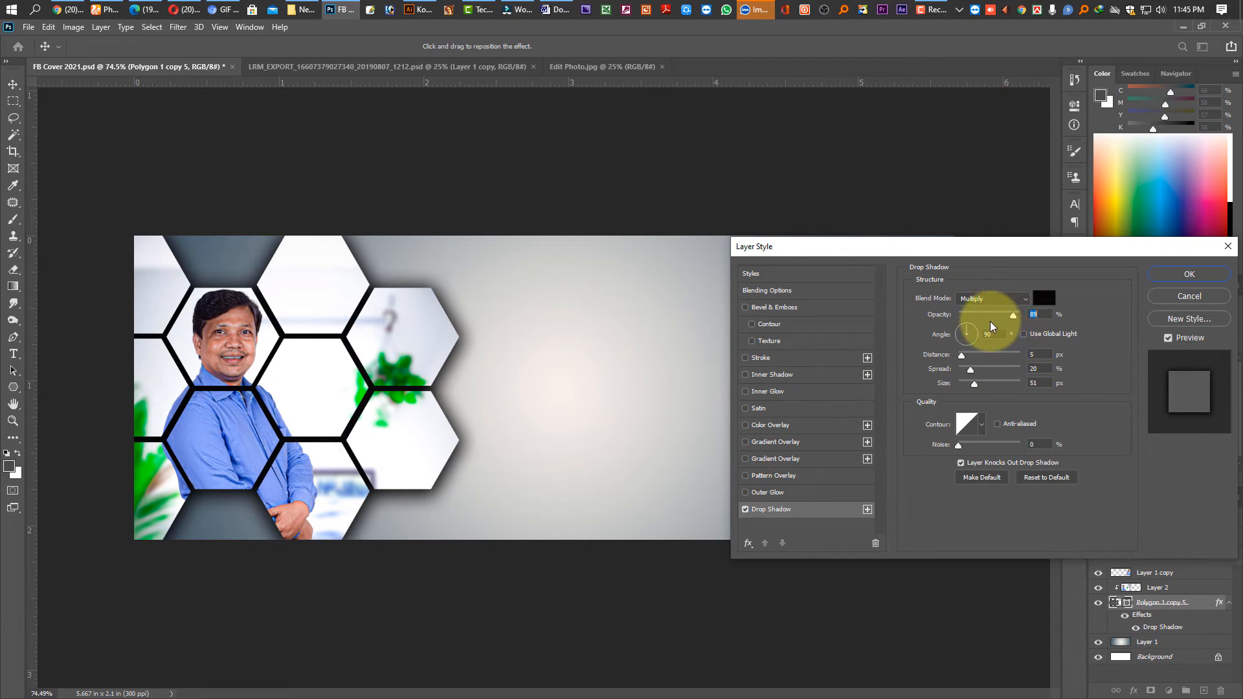
left_click_drag(972, 322, 970, 321)
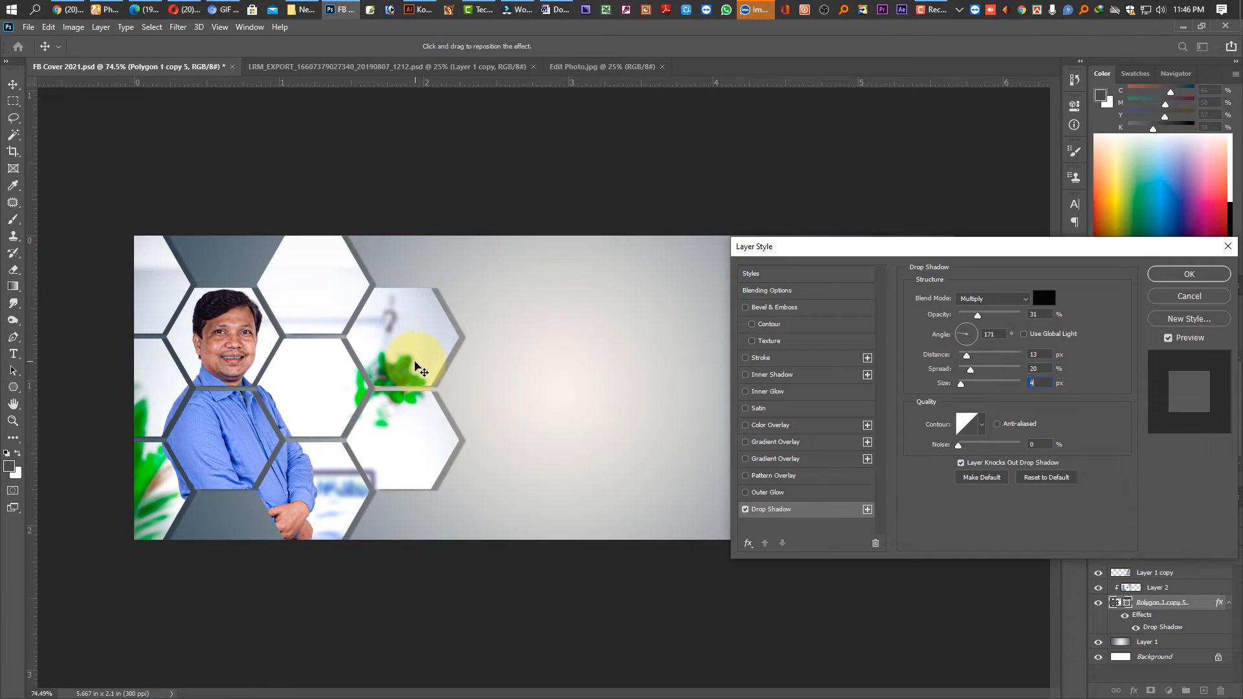
left_click_drag(415, 363, 417, 366)
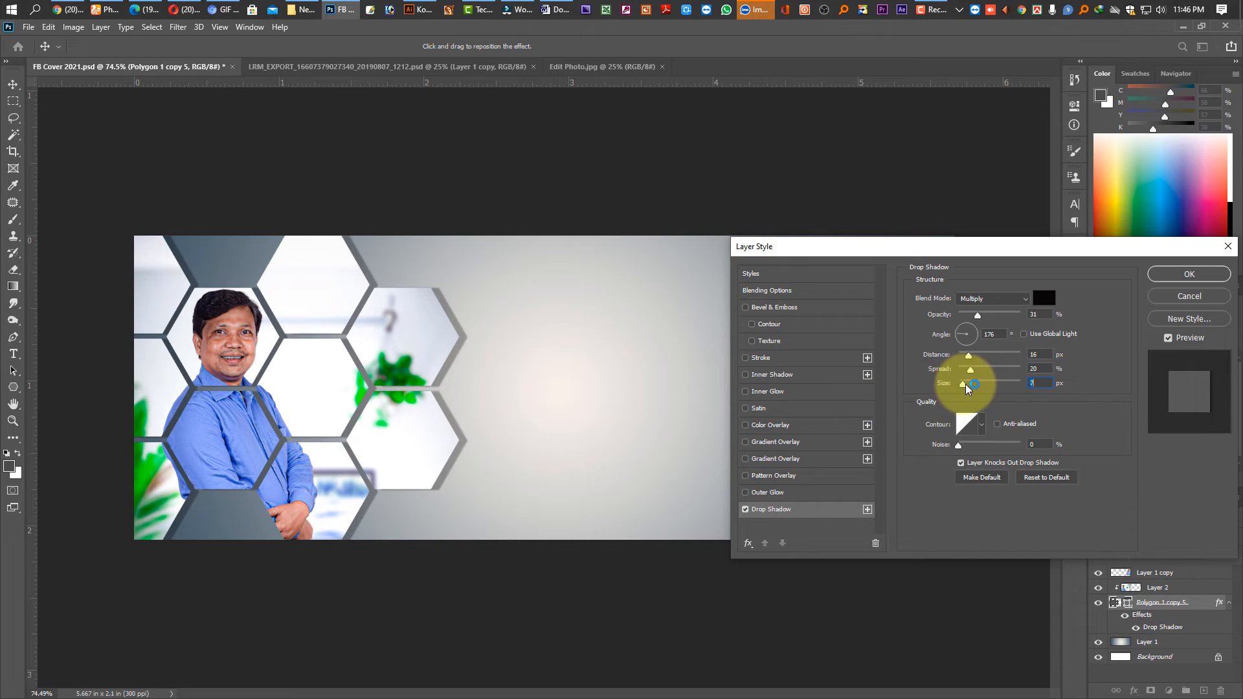
left_click_drag(965, 385, 964, 355)
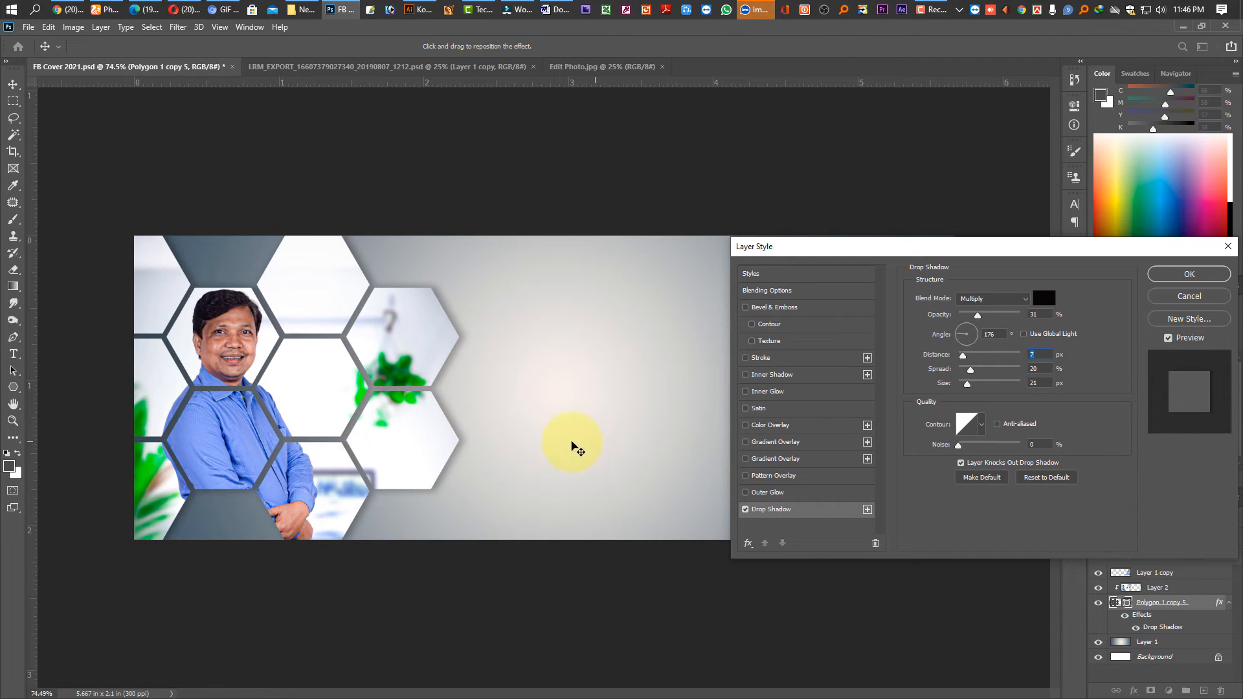
Step: Add an Inner Bevel to the honeycomb shape with a depth of about 74% and 1 px soften, and apply the layer style
left_click(746, 308)
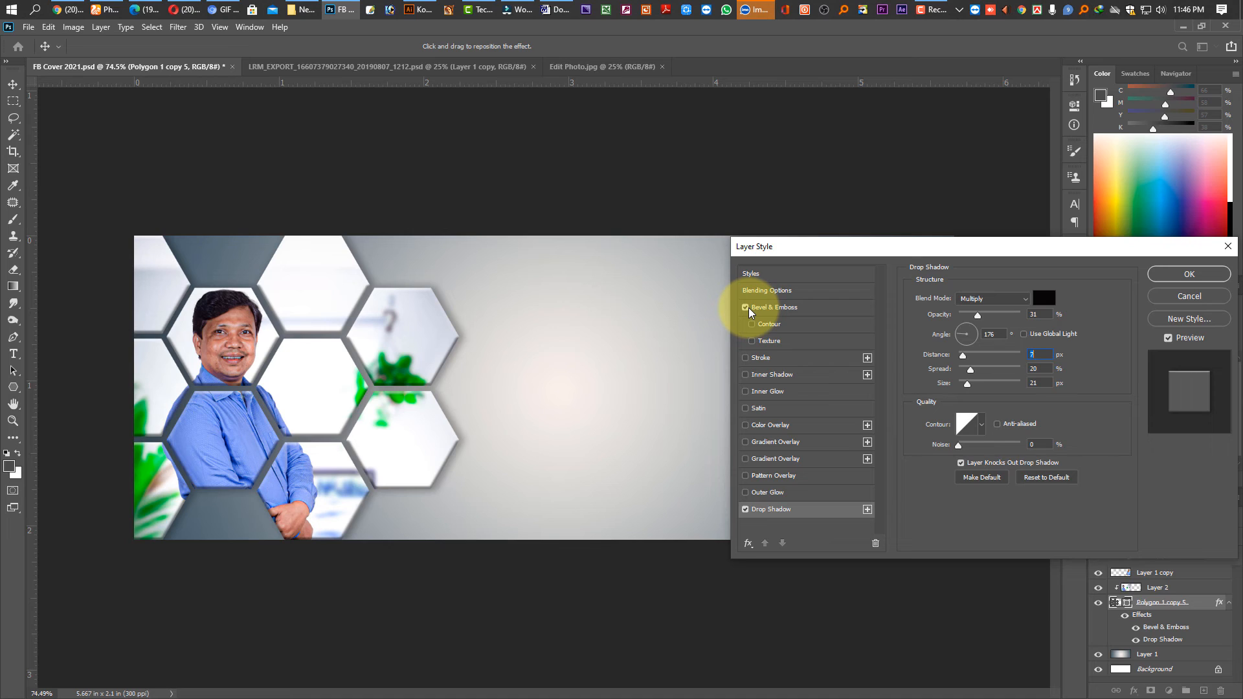
left_click(836, 309)
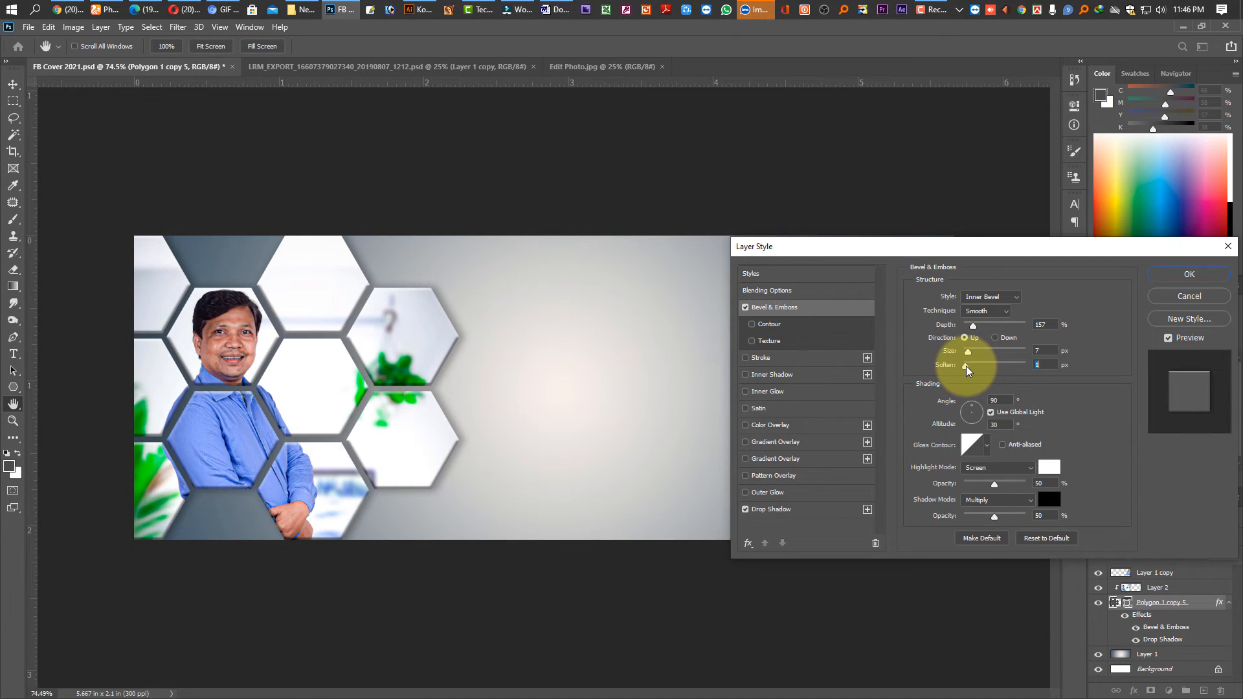
left_click_drag(973, 326, 969, 328)
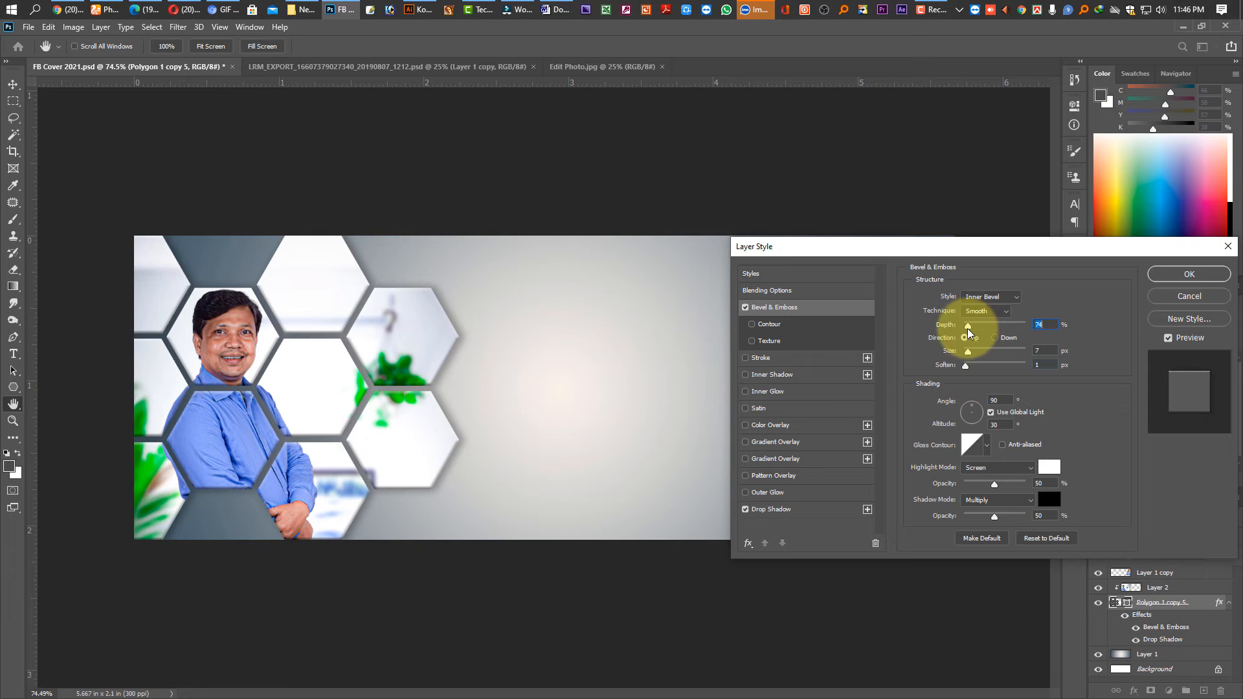
left_click(1182, 275)
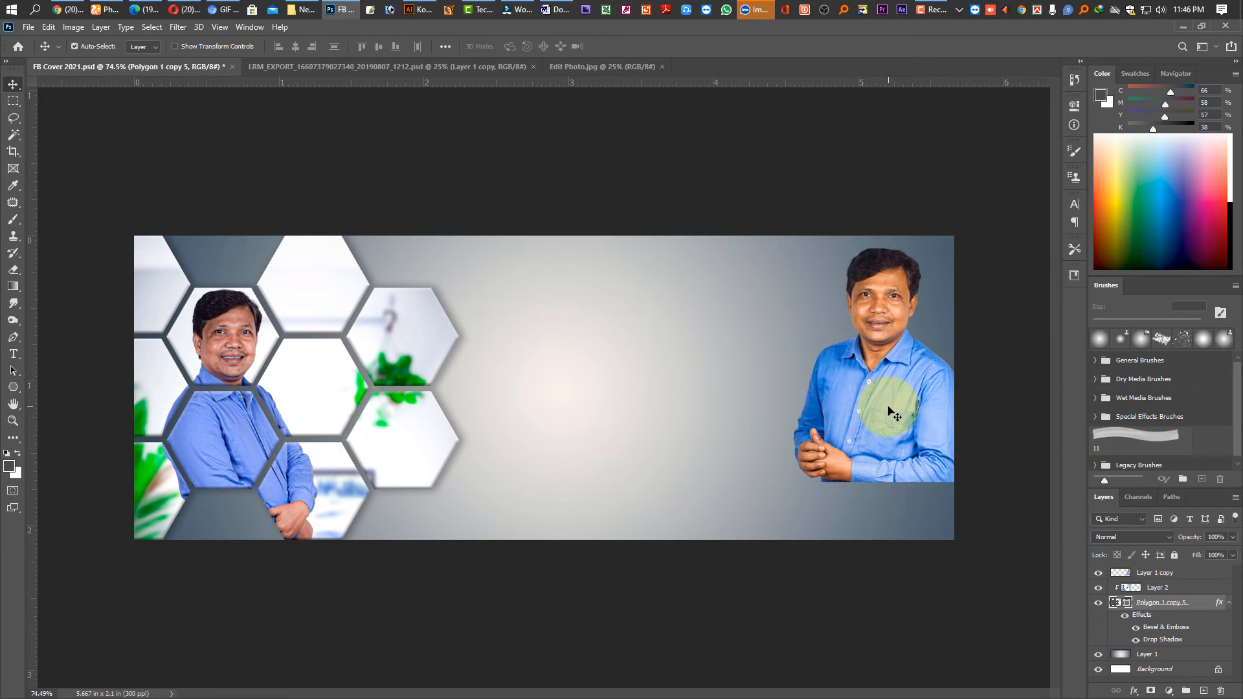
Step: Reduce the cut-out portrait's layer opacity to 40% and place that layer below the honeycomb shape, just above Layer 1
left_click(889, 407)
key("4")
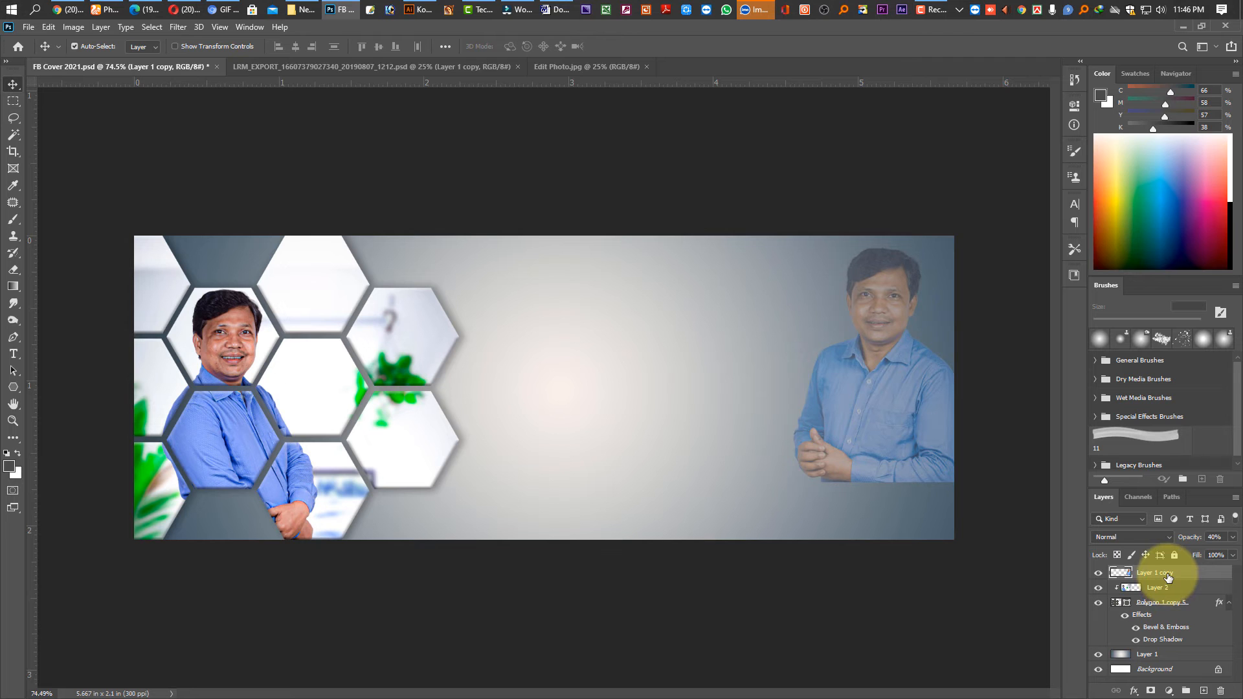
left_click_drag(1169, 577, 1158, 652)
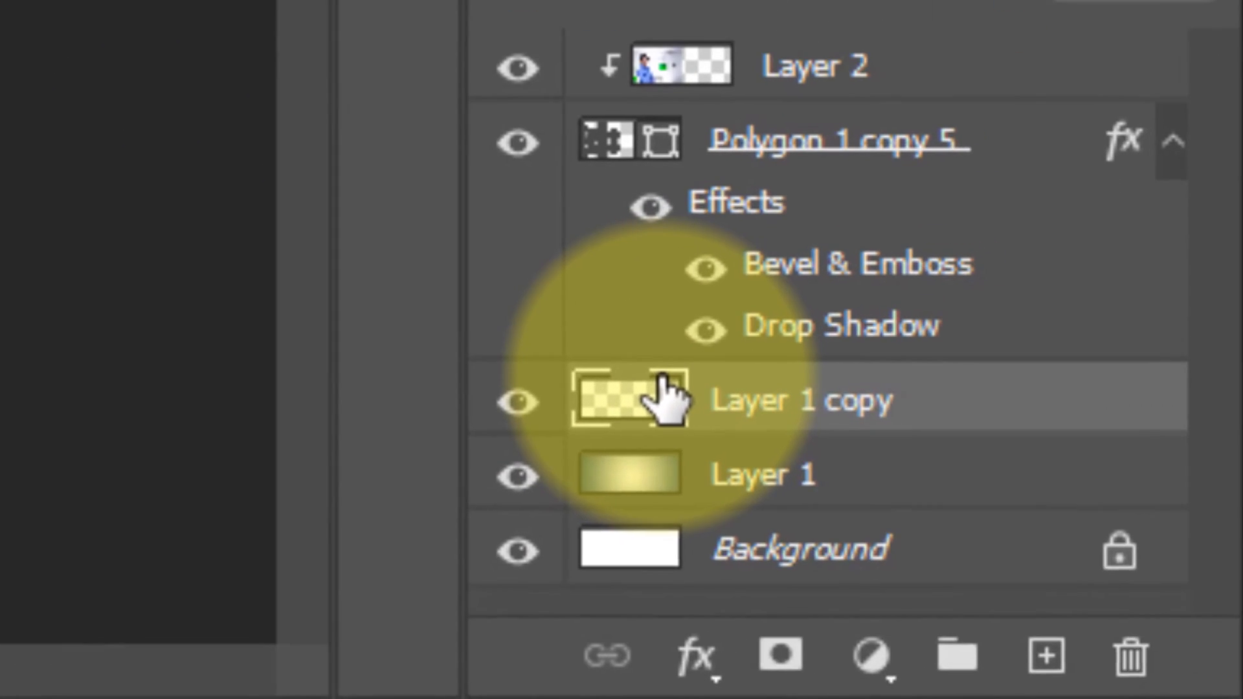
Step: Fill a full-width strip along the banner's lower edge with white on a new layer, and reposition the faded portrait against it
left_click(1048, 663)
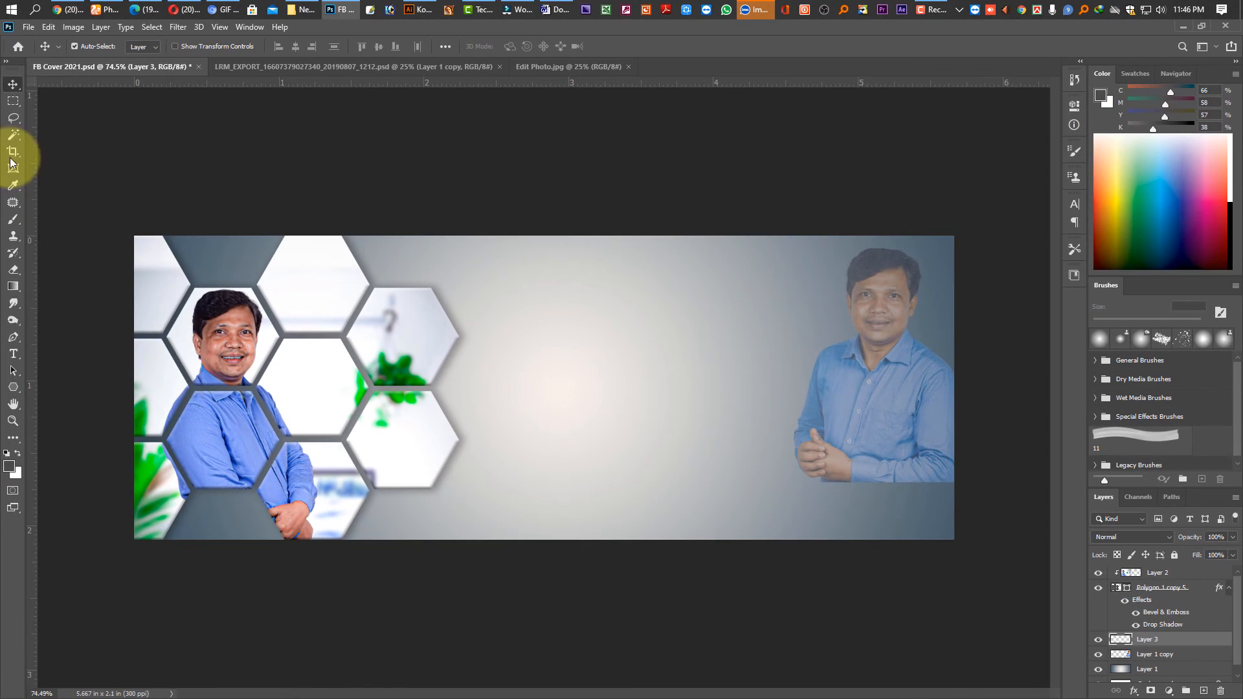
left_click(13, 101)
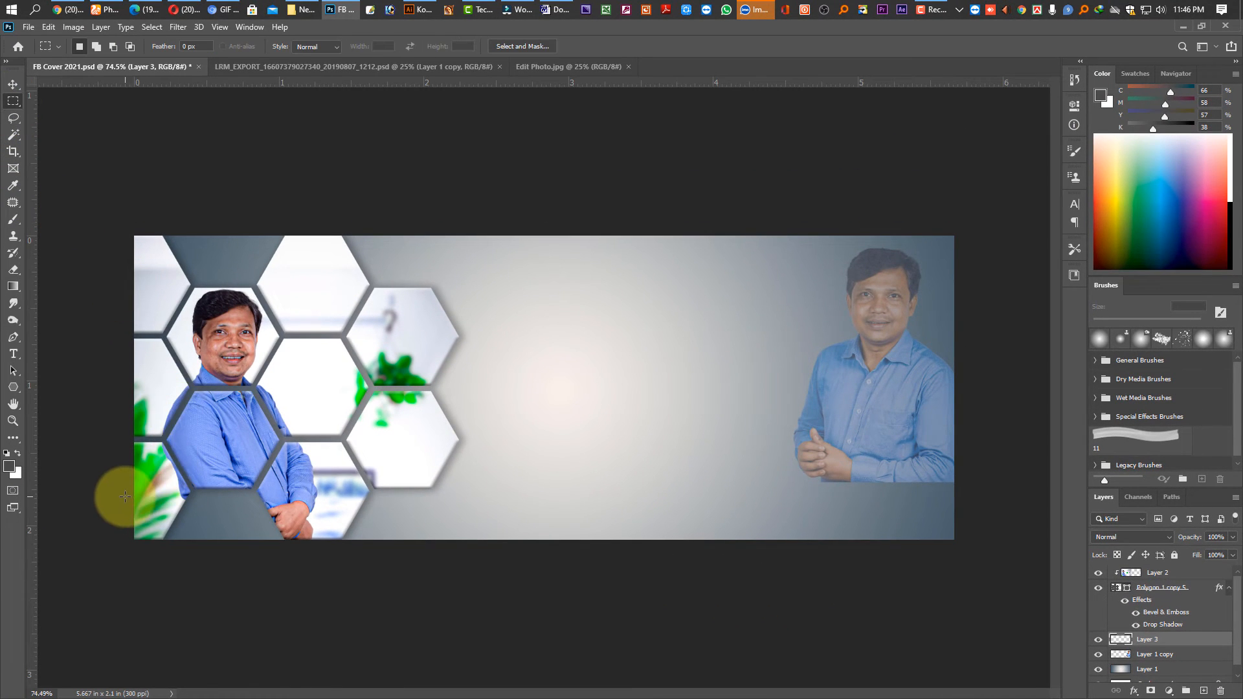
left_click_drag(125, 497, 1041, 604)
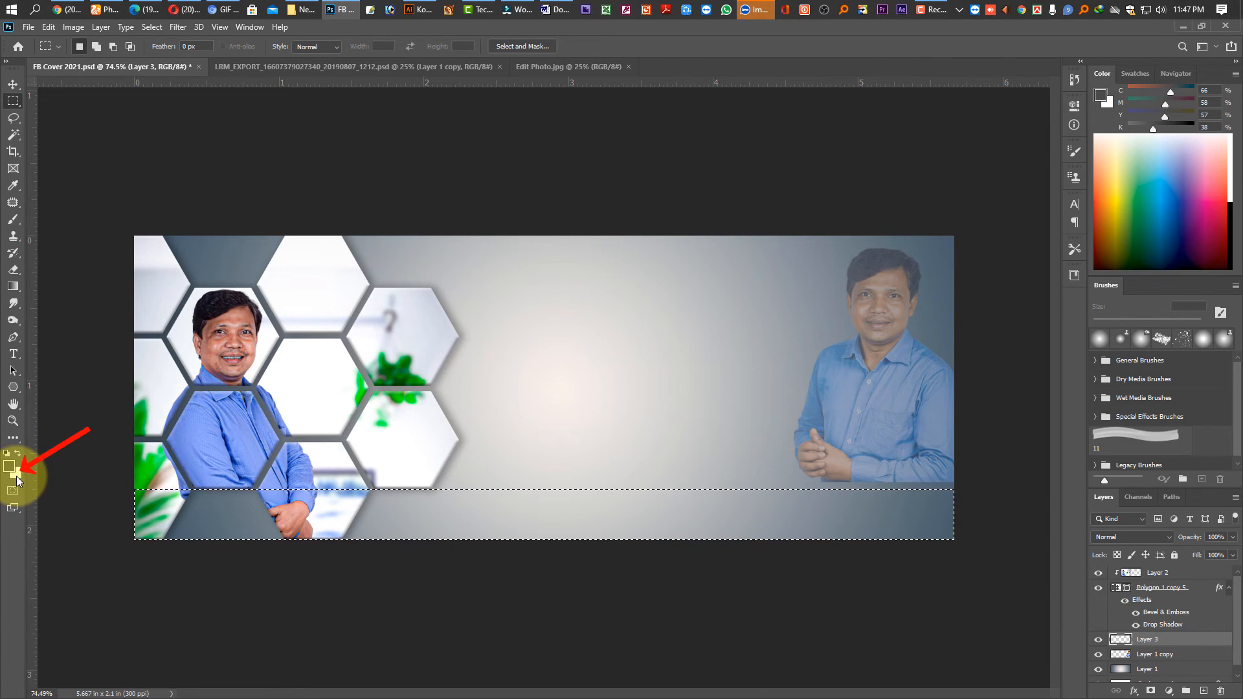
key("ctrl+Delete")
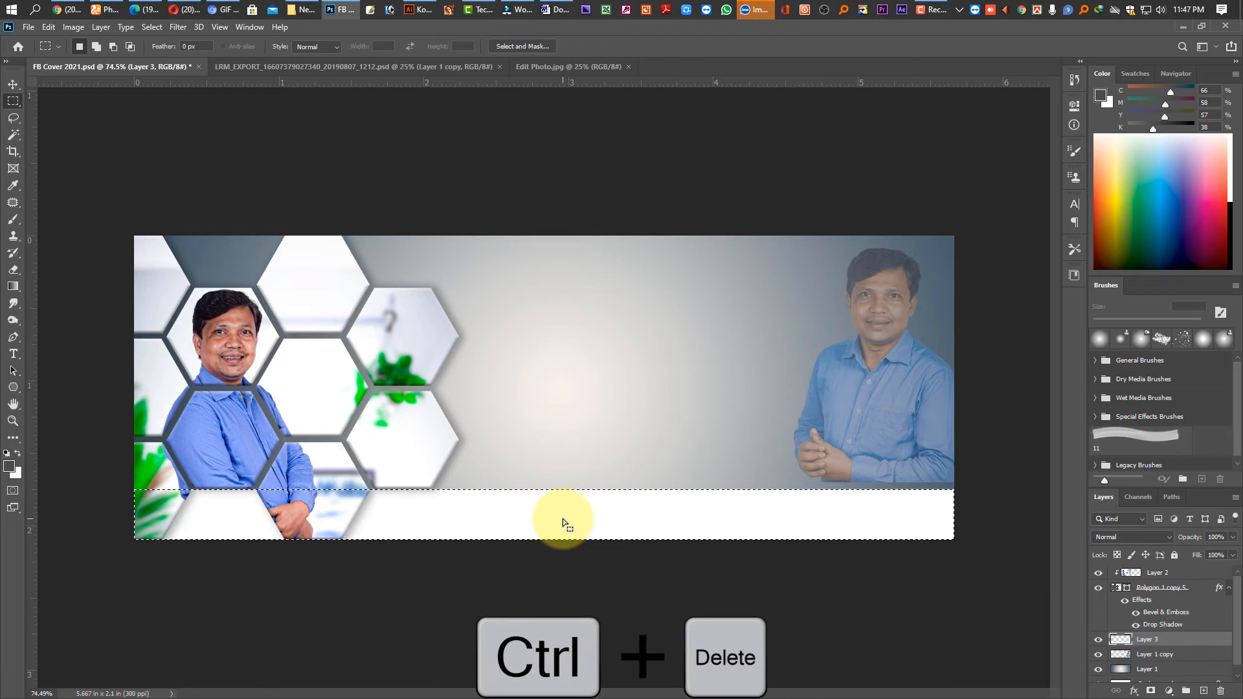
key("ctrl+d")
key("v")
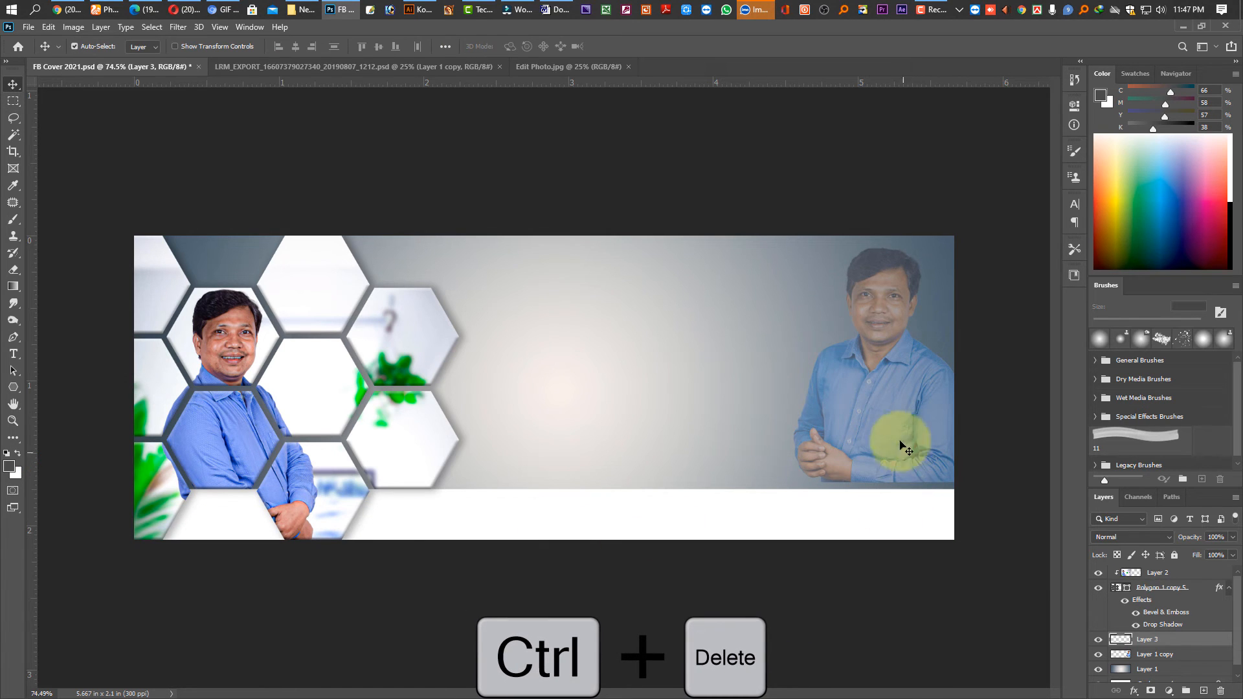
left_click(879, 421)
left_click_drag(899, 415, 873, 414)
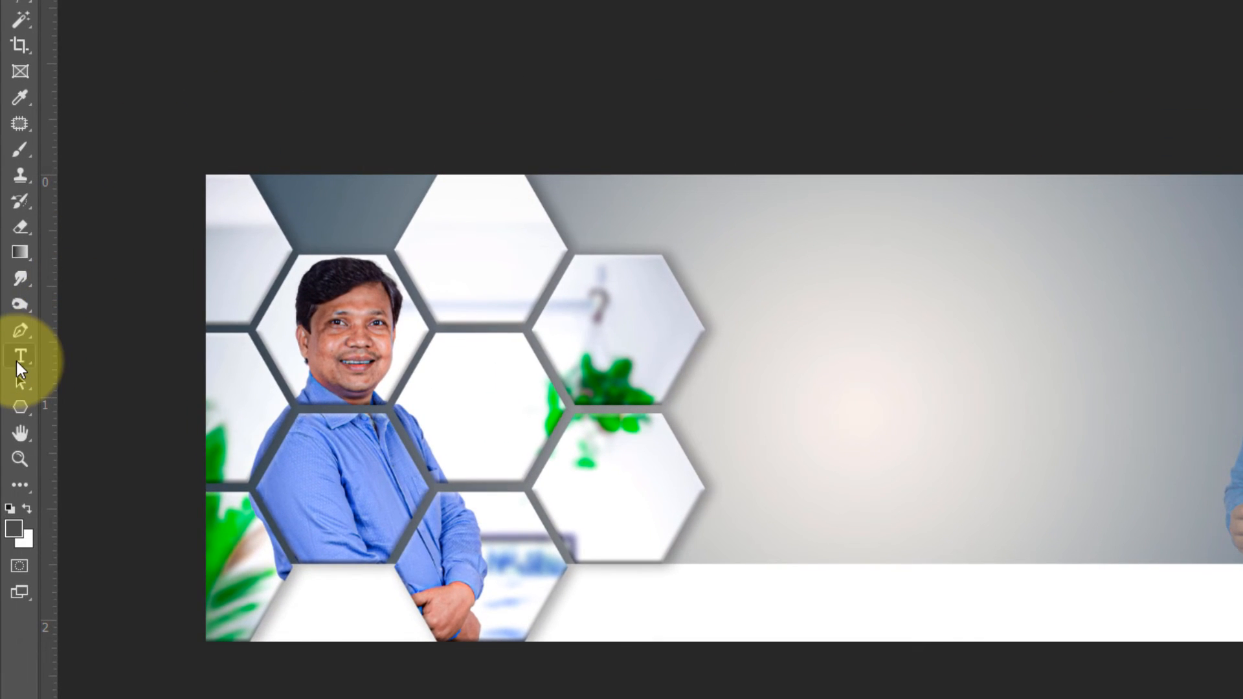
Step: Try a first-name title in the Aeromatics NC font in the banner's upper middle, and delete it
left_click(16, 363)
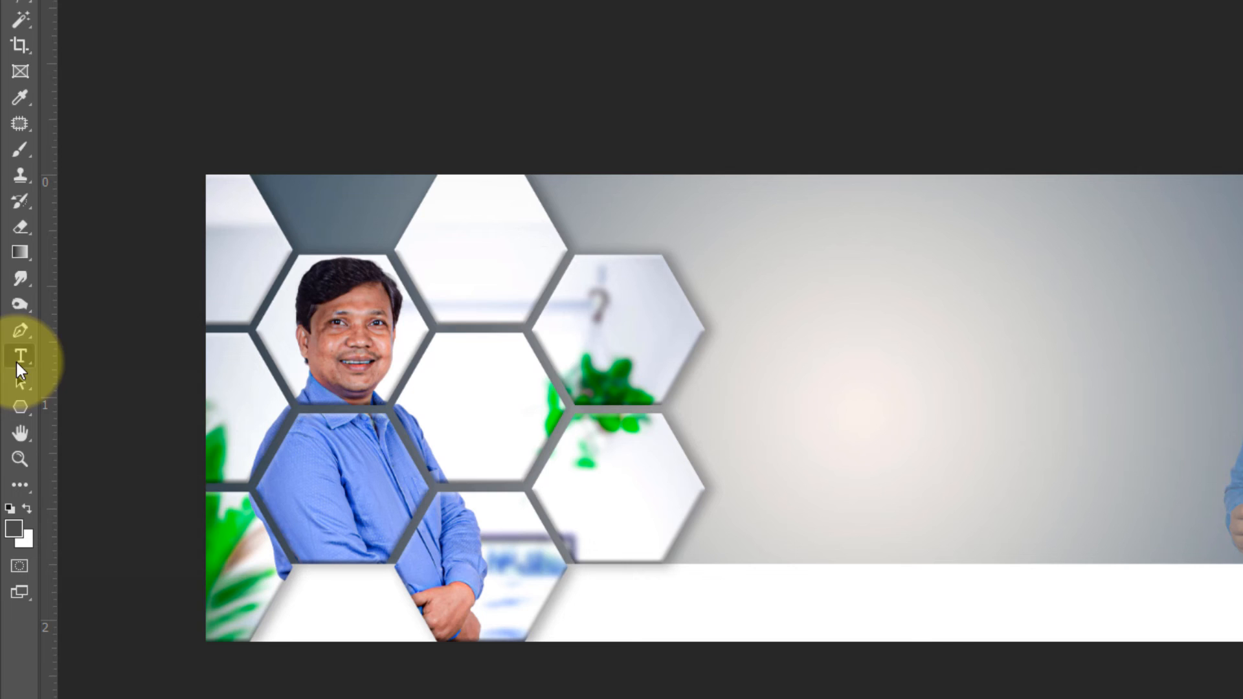
left_click(783, 297)
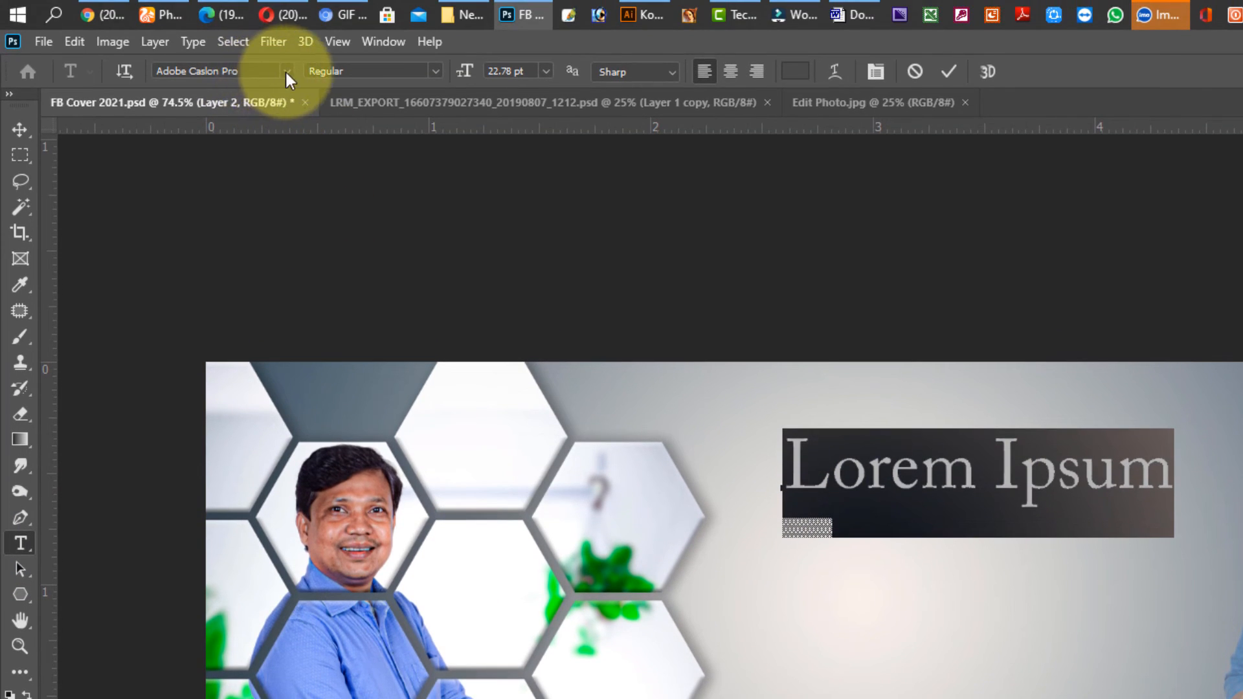
left_click(286, 72)
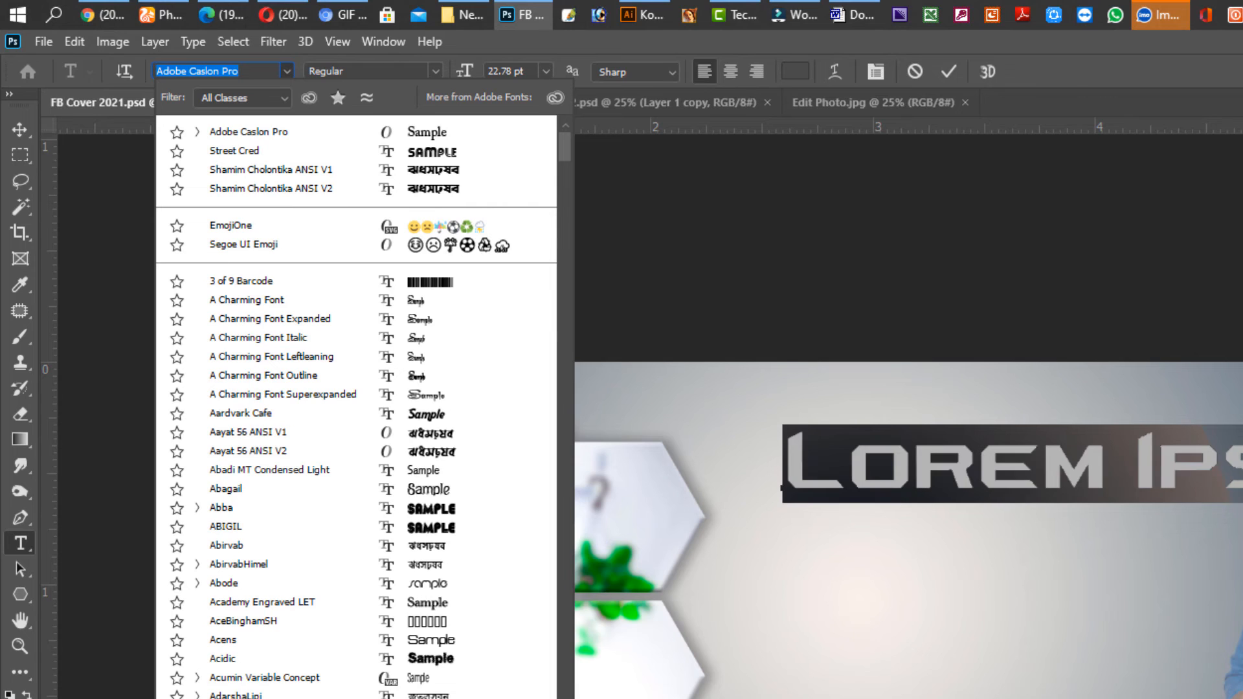
left_click(984, 463)
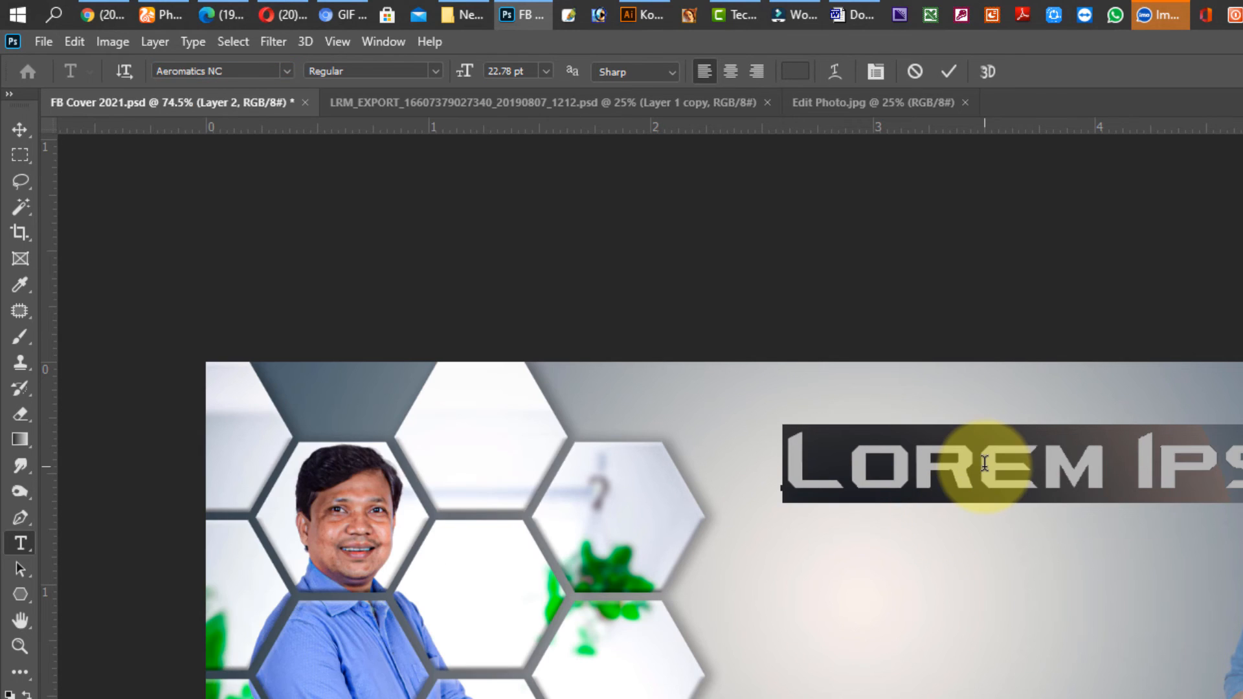
type("RASA")
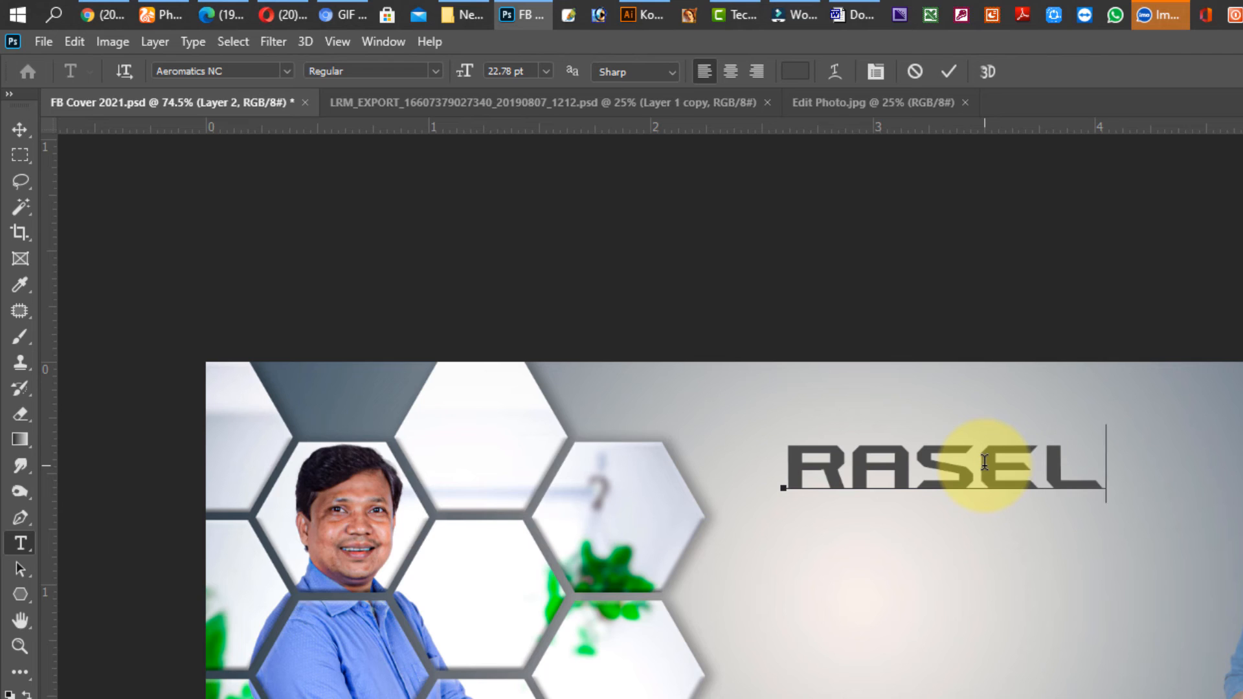
left_click(1015, 418)
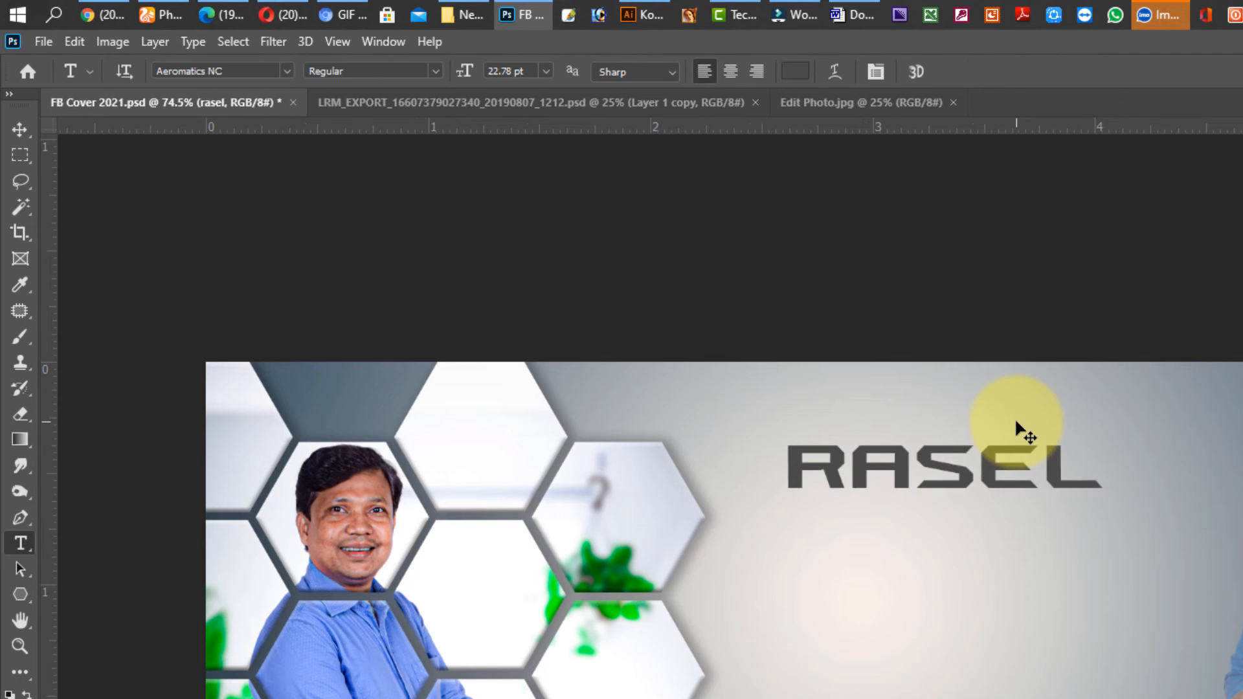
left_click(19, 129)
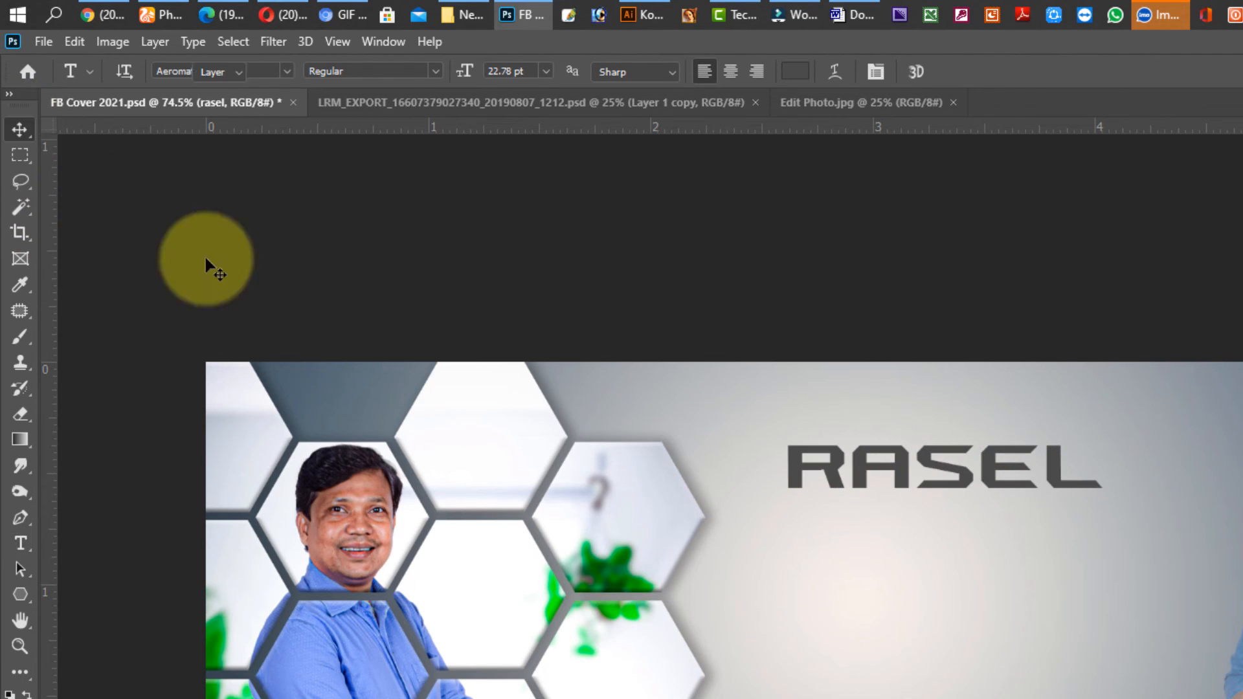
key("Delete")
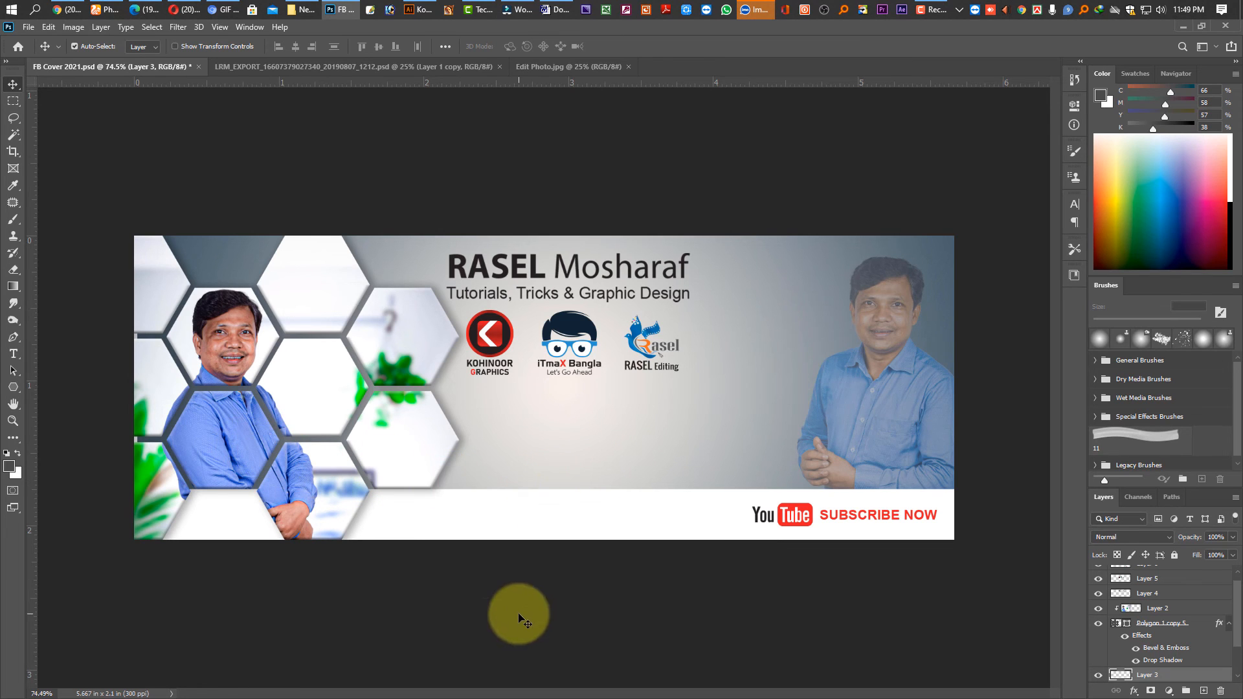
Step: Save the finished cover as FB Cover 2021.psd with Maximize Compatibility, replacing the existing file
key("ctrl+shift+s")
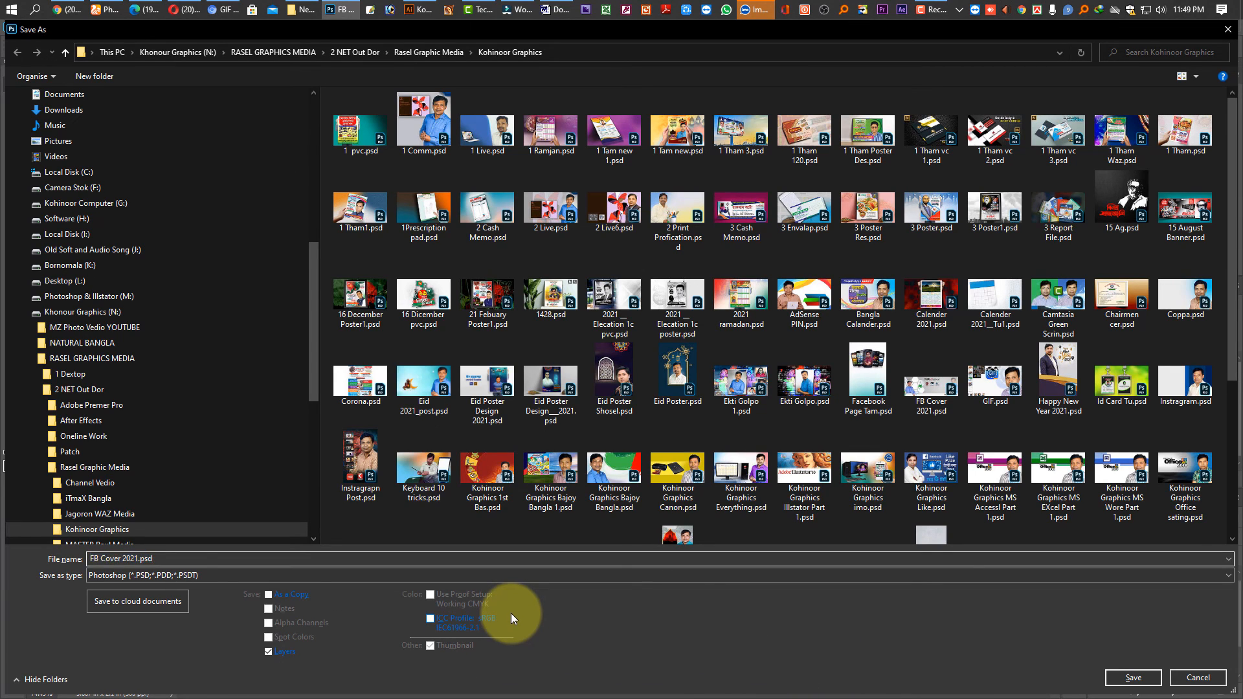
left_click(1134, 677)
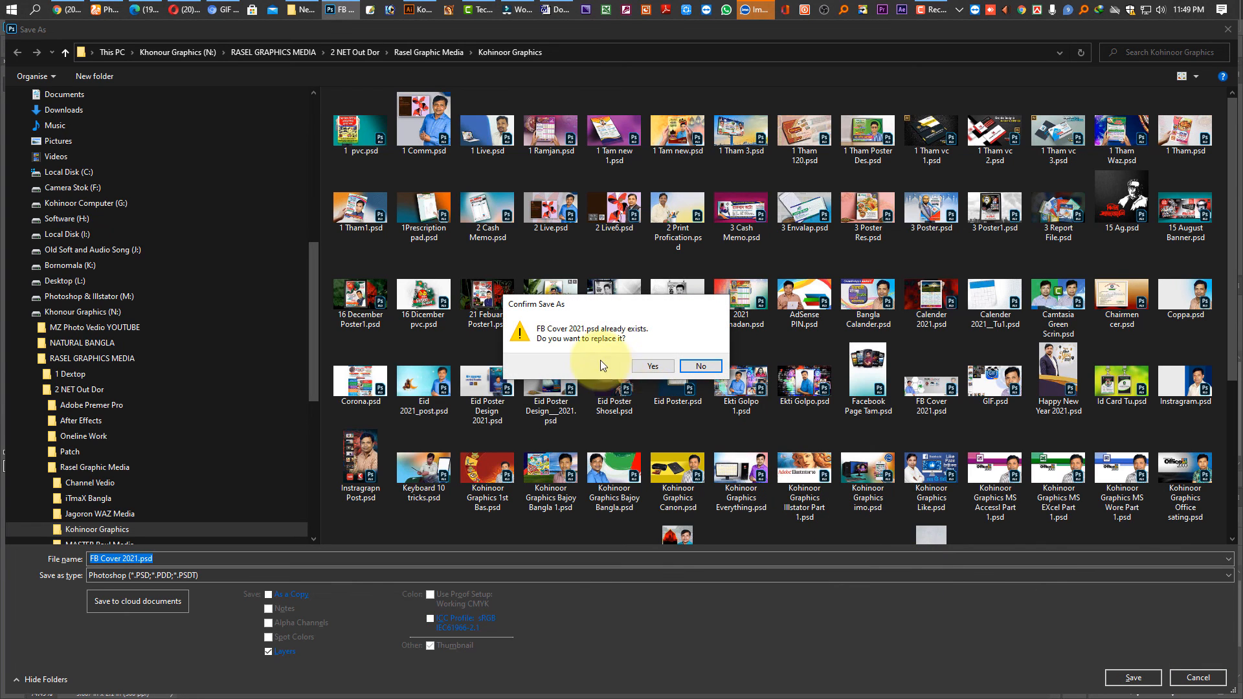
left_click(644, 367)
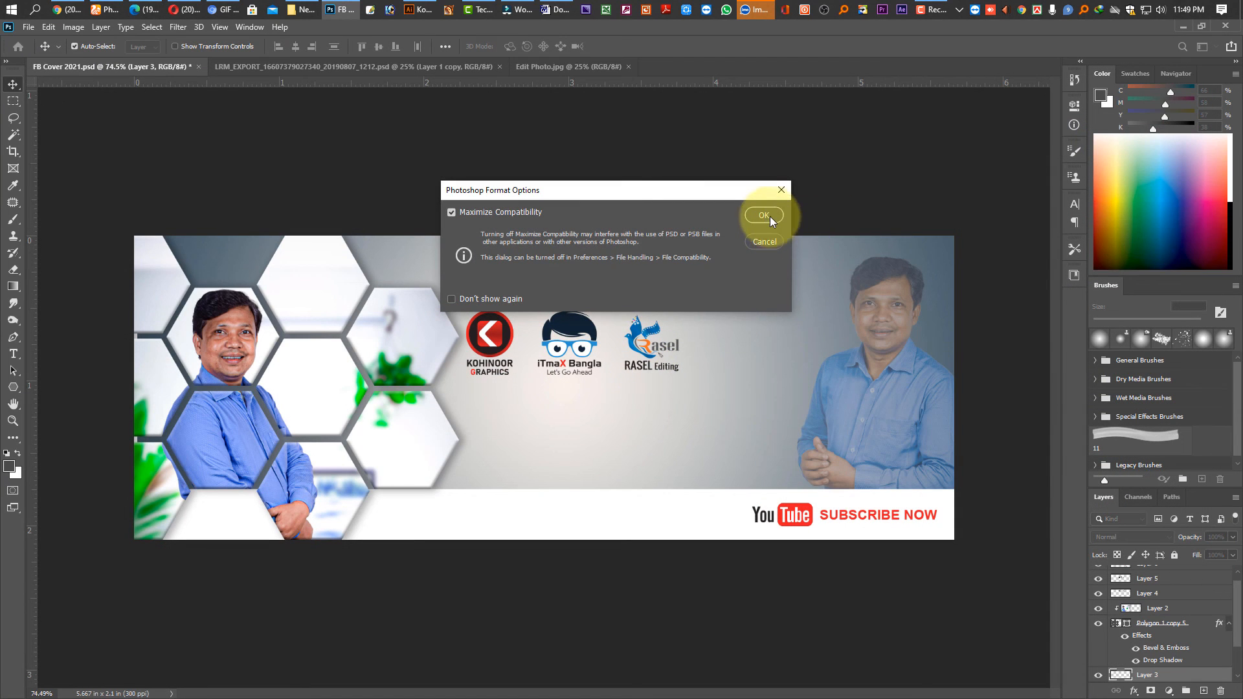
left_click(767, 215)
scroll(1212, 586, "down", 2)
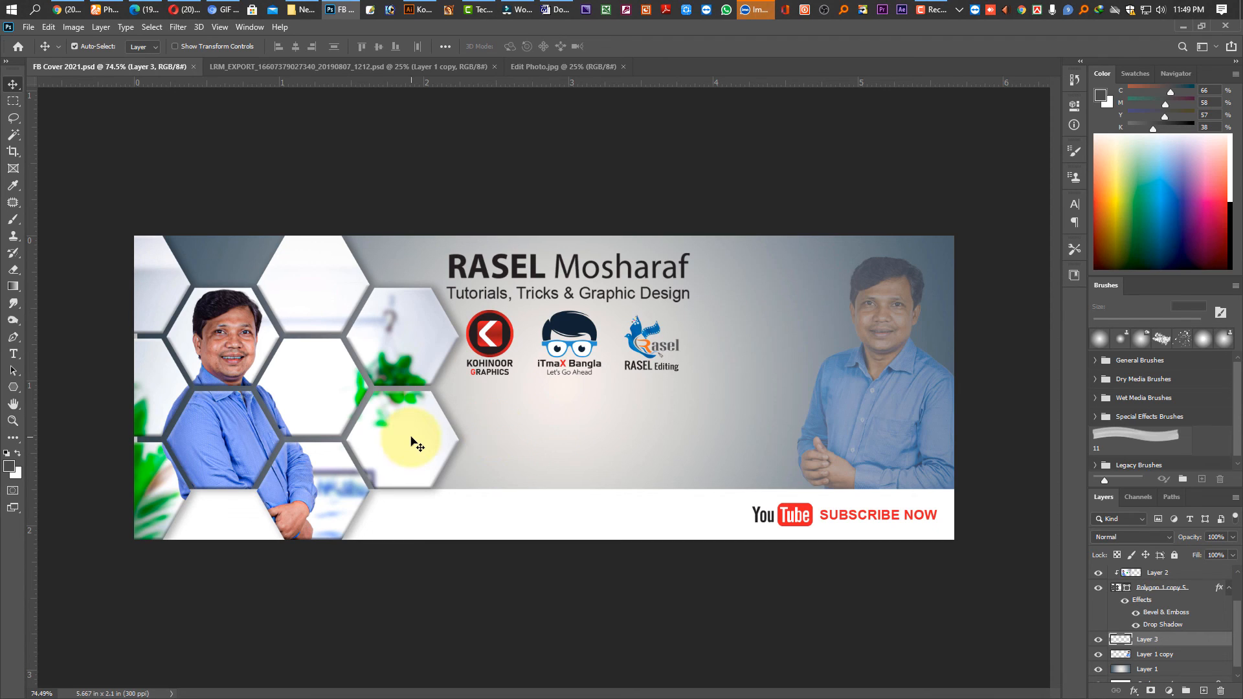
Step: Save the cover into New folder (2) on Desktop (L:) as a PSD with Maximize Compatibility and as FB Cover 2021.jpg at quality 12, Baseline Standard
key("ctrl+shift+s")
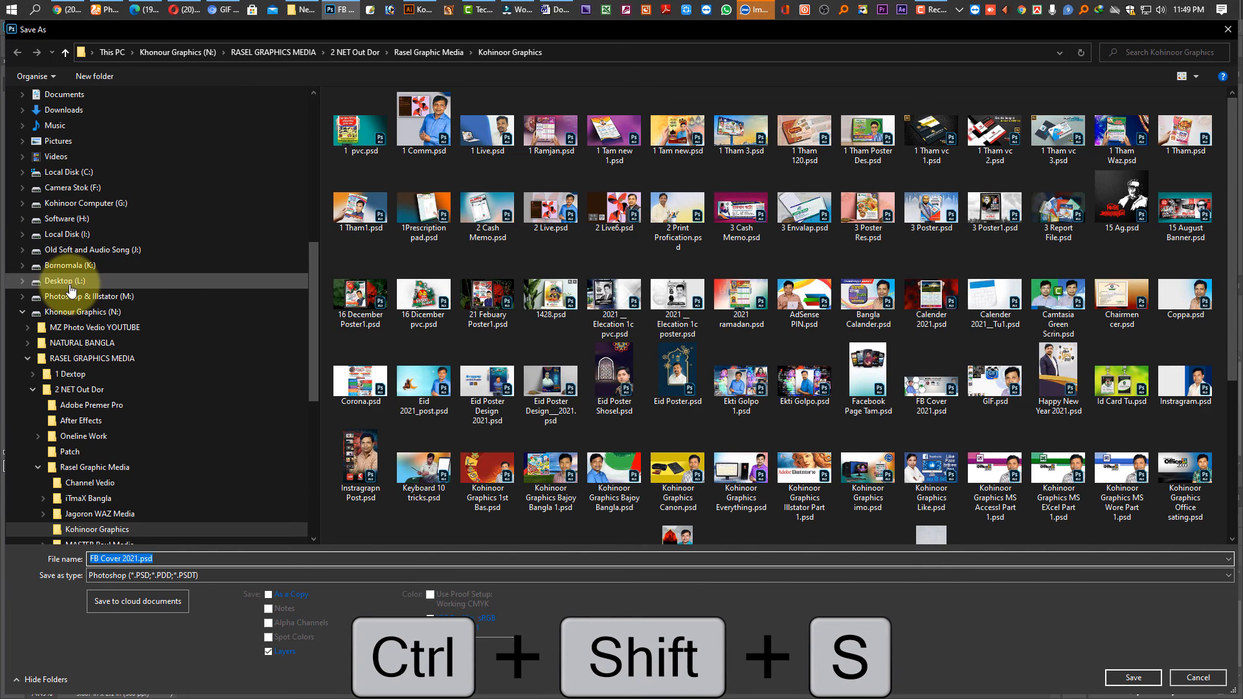
left_click(97, 281)
double_click(571, 235)
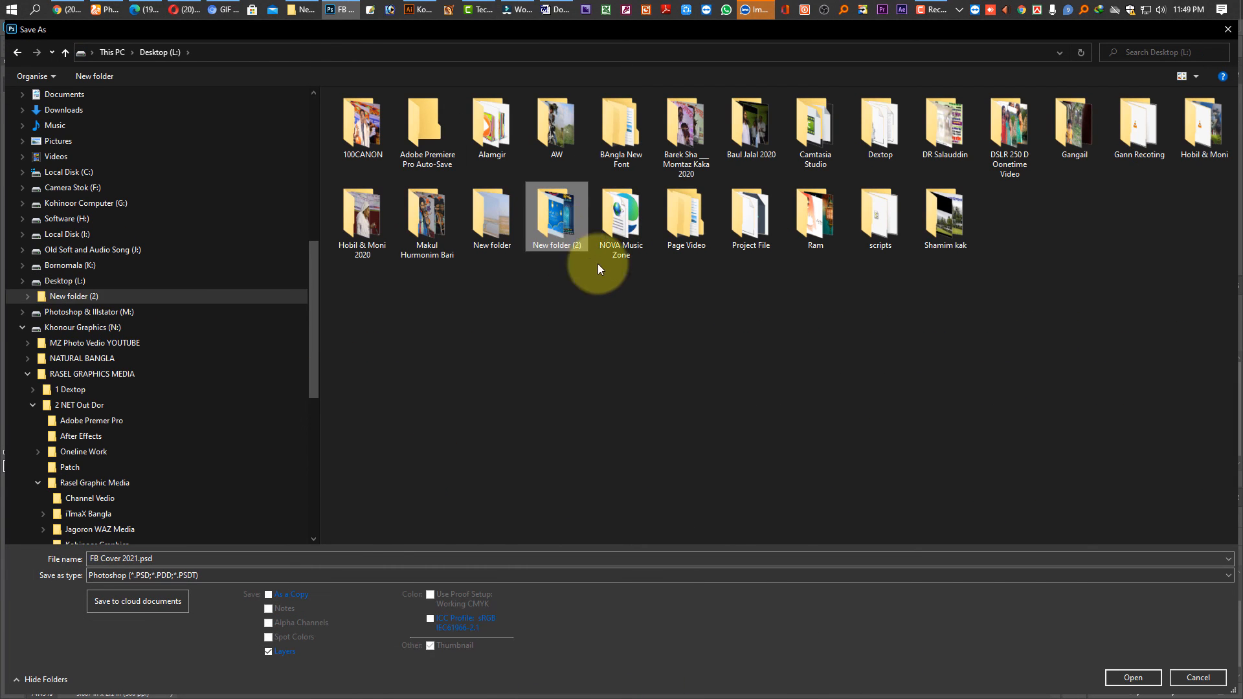
left_click(1134, 678)
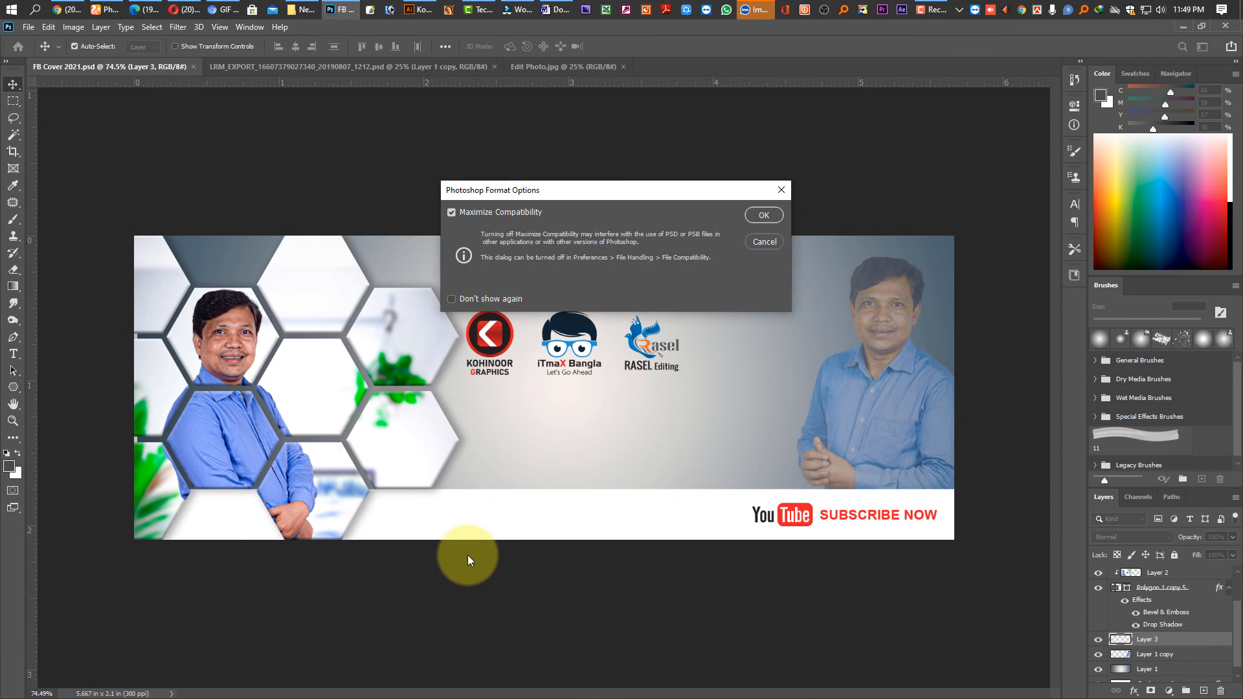
key("Return")
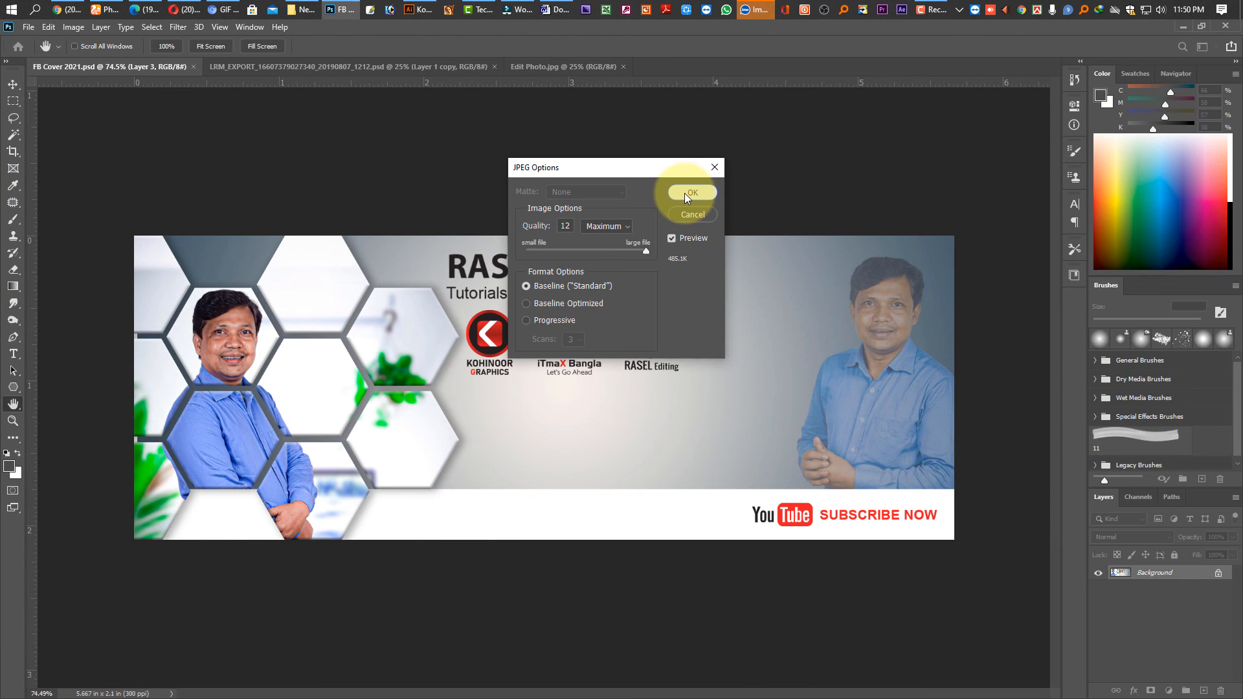
left_click(685, 193)
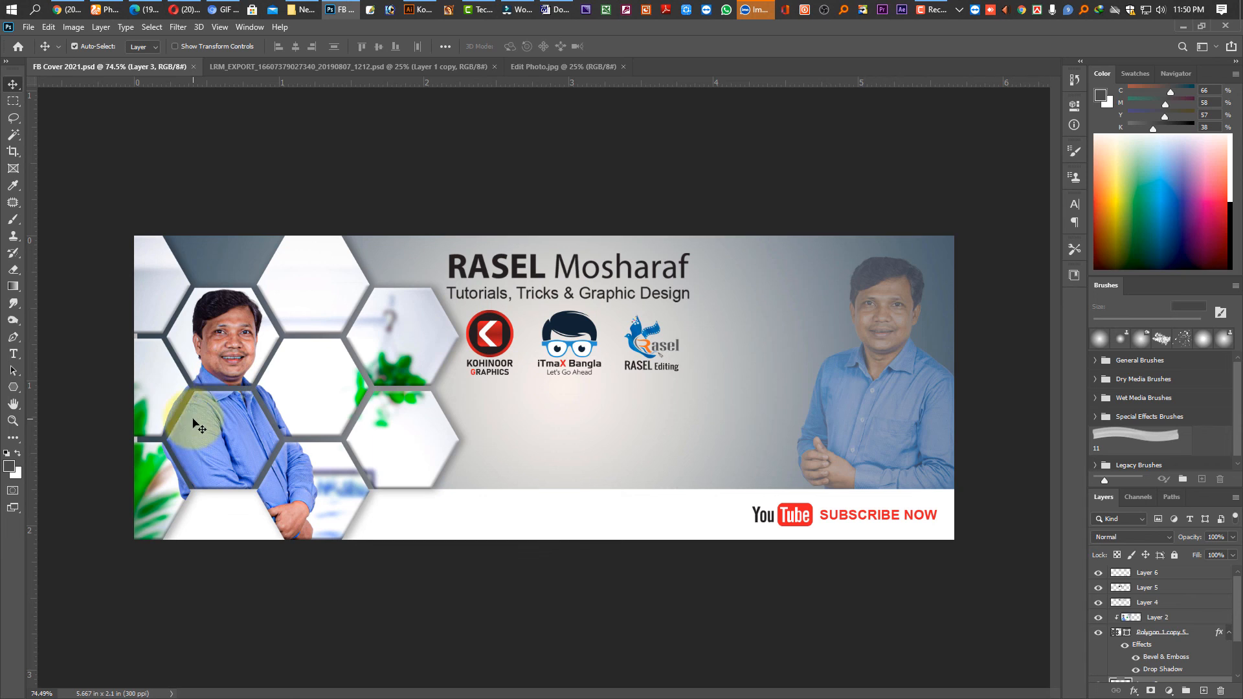
Step: Switch to Facebook in Chrome, upload FB Cover 2021.jpg as the profile's cover photo and save it, returning to Photoshop
left_click(65, 10)
left_click(878, 353)
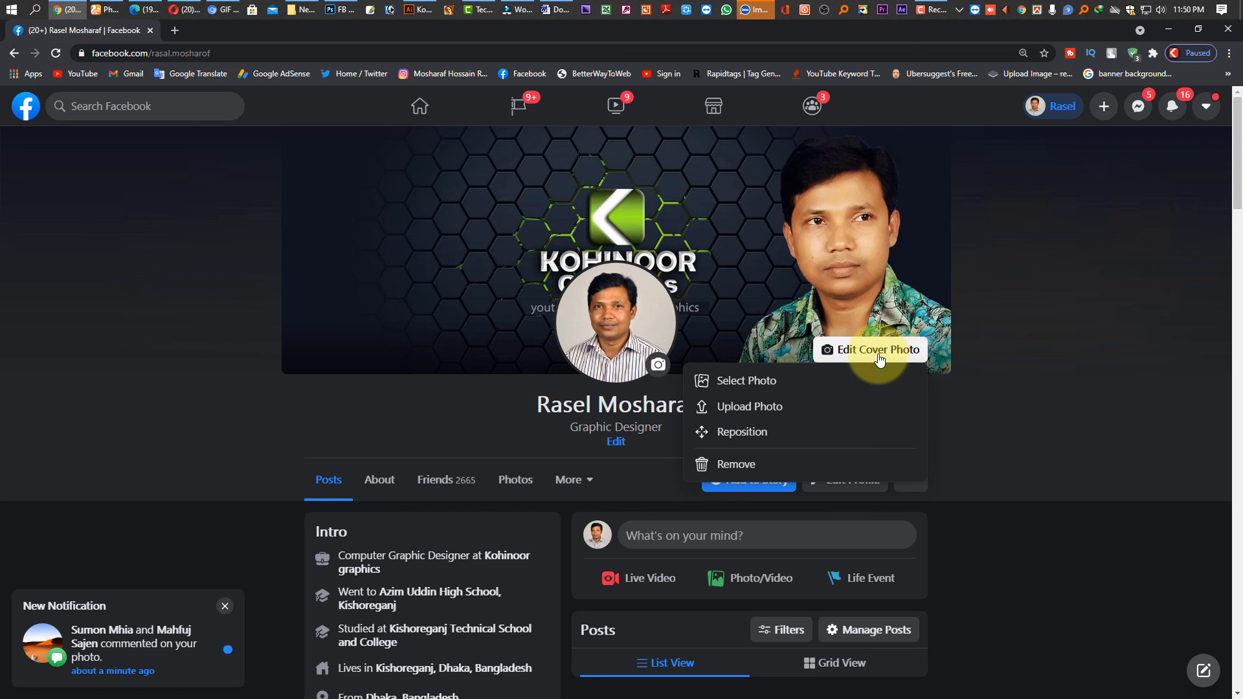
left_click(735, 406)
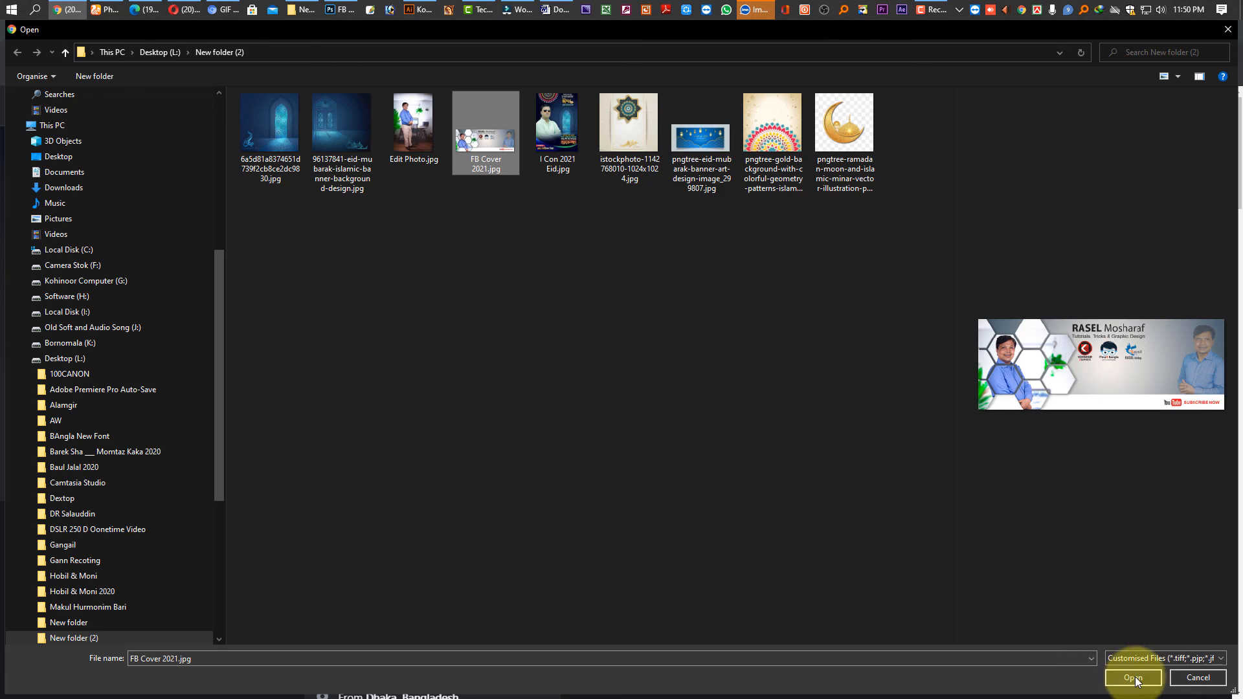
left_click(1133, 678)
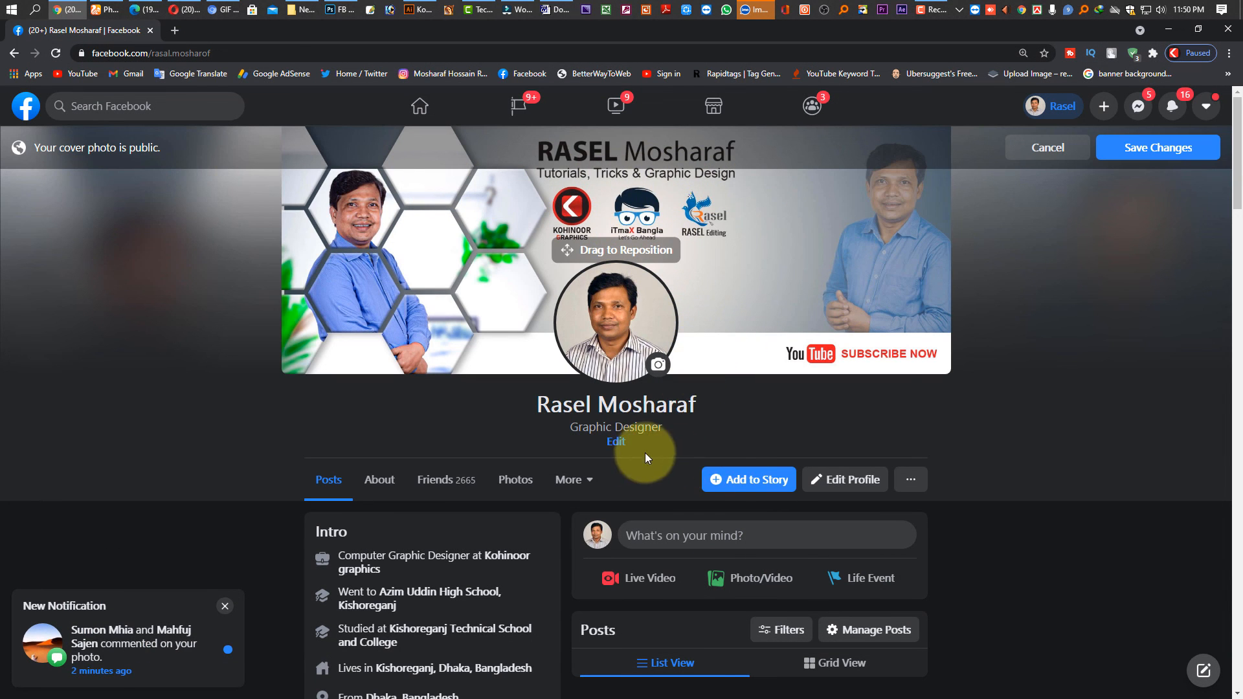
left_click(1163, 152)
key("alt+Tab")
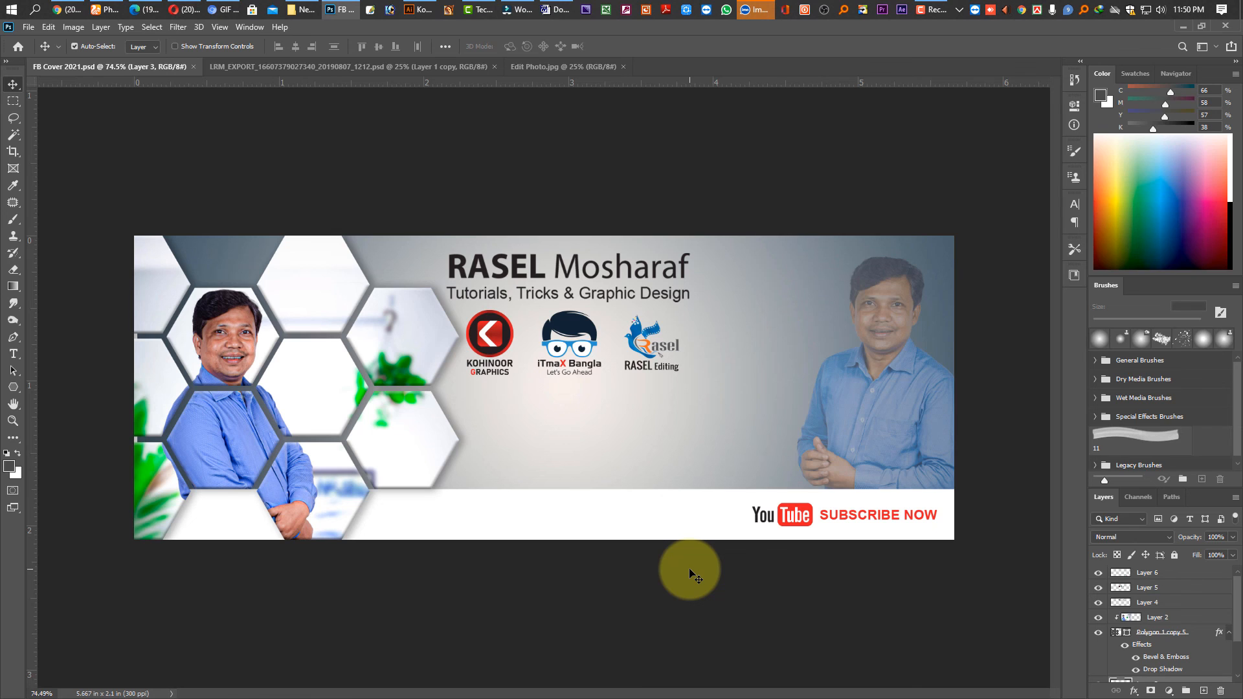